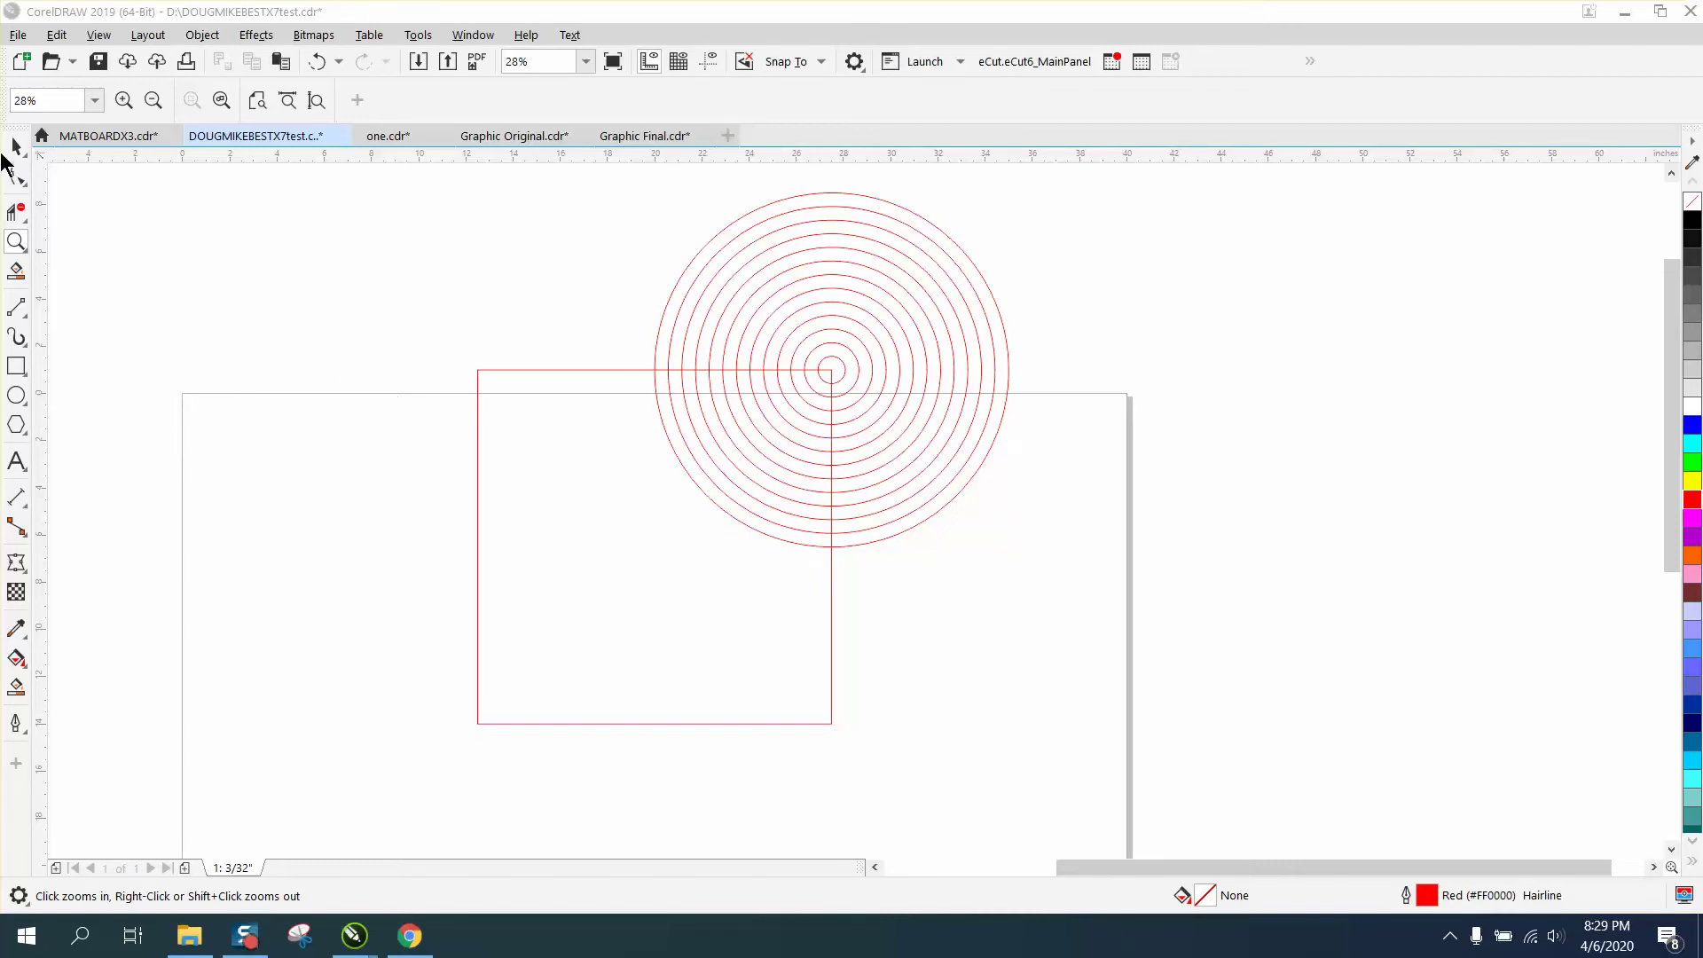
Trim away the circle parts outside the rectangle, leaving quarter-arcs in its top-right corner.
left_click(15, 146)
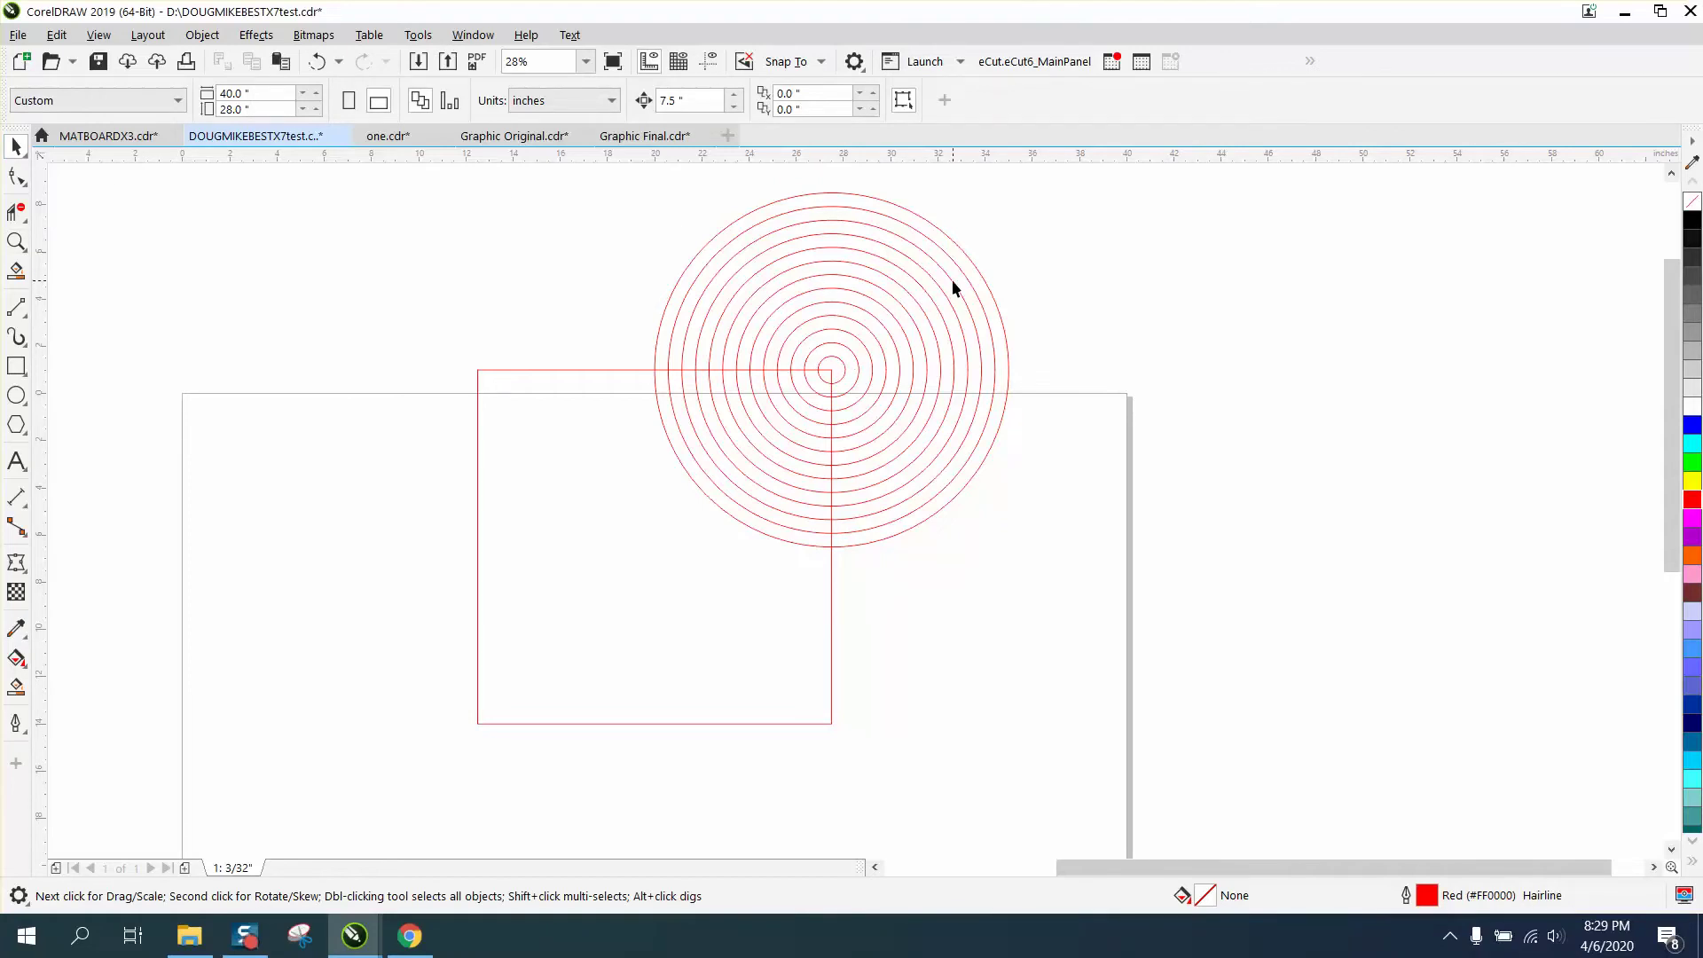
left_click(635, 370)
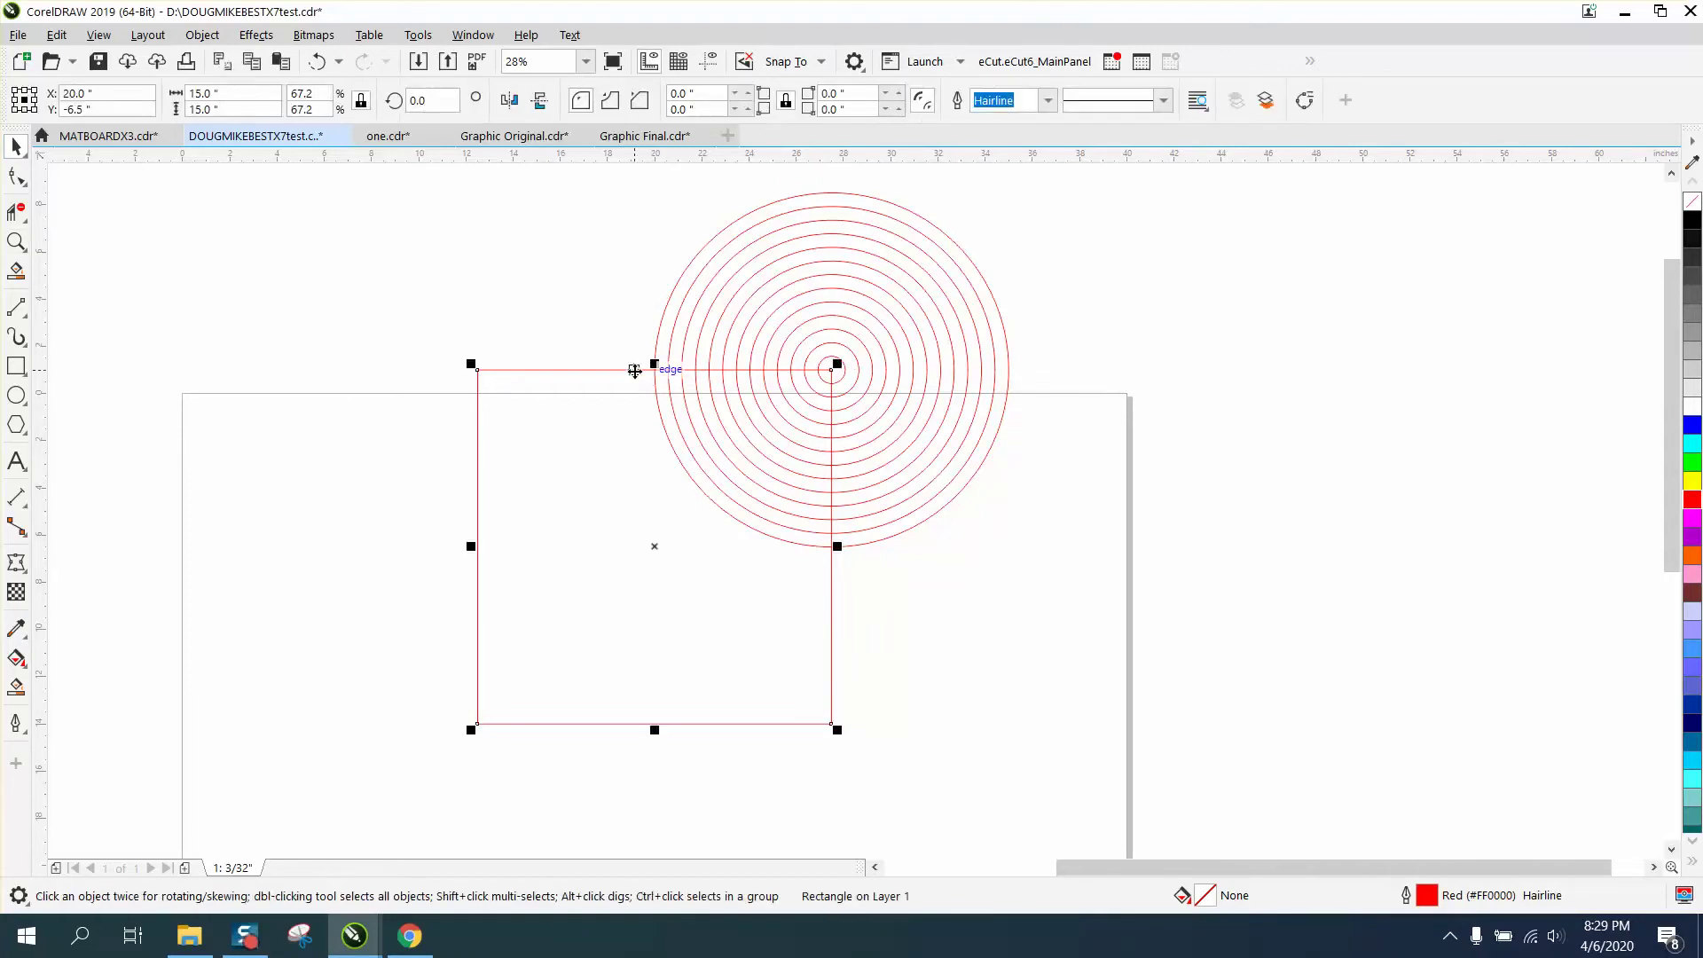
left_click(381, 262)
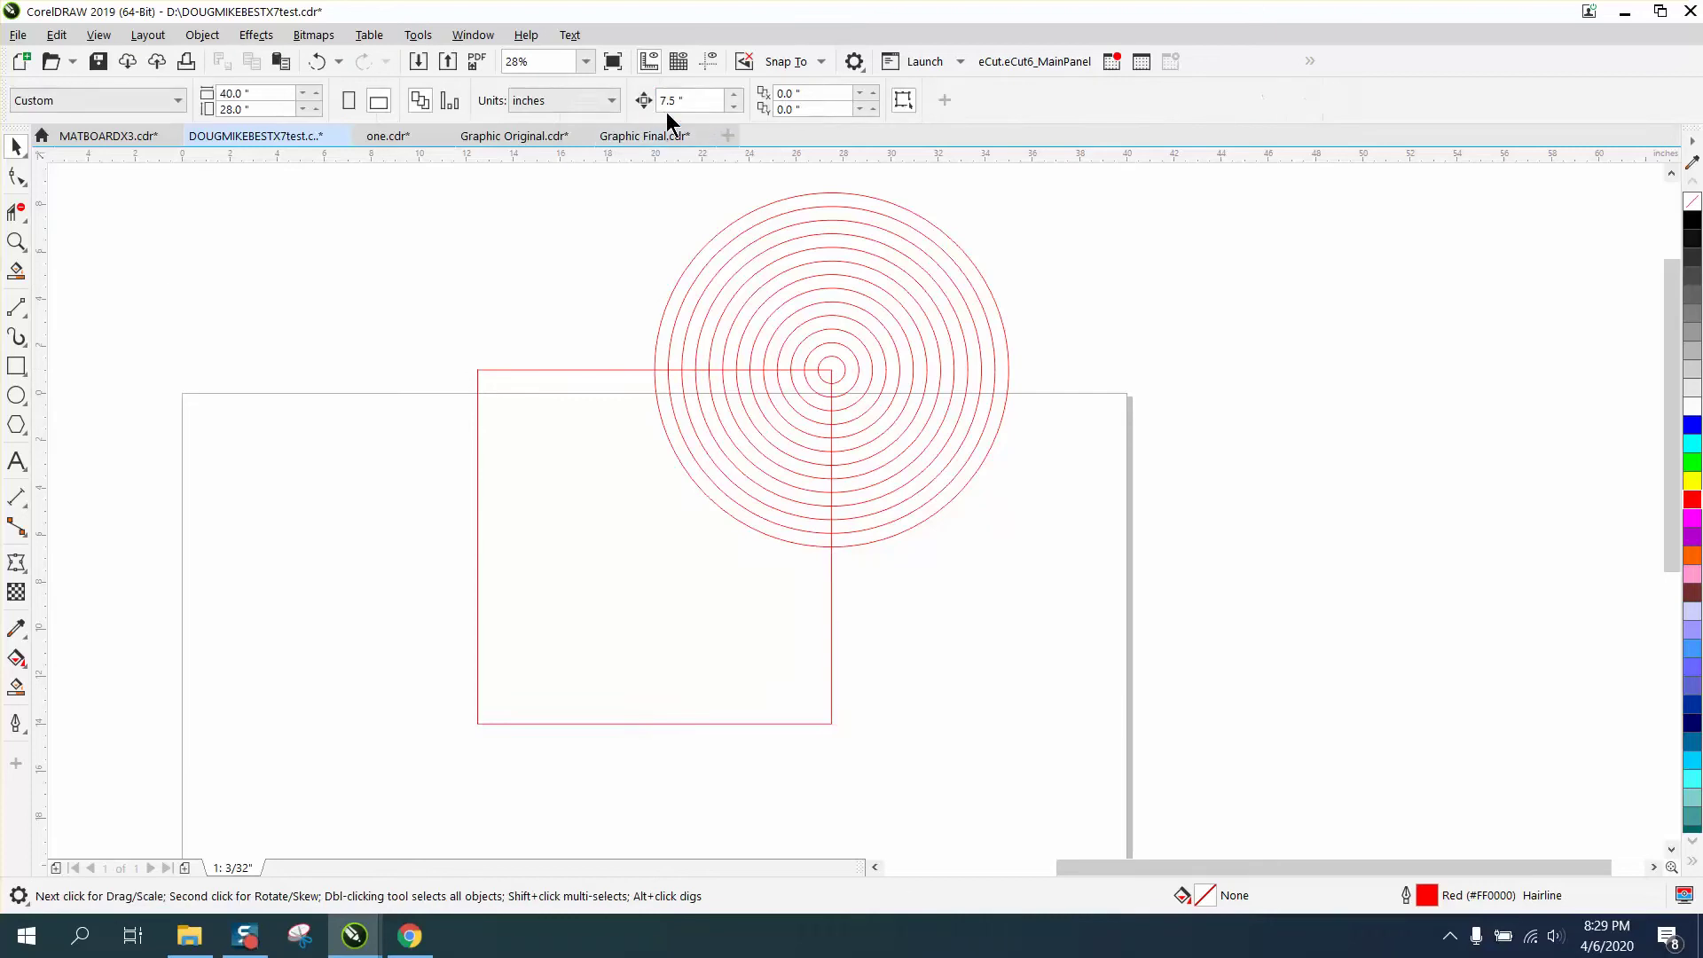
left_click(16, 211)
left_click_drag(621, 265, 1029, 316)
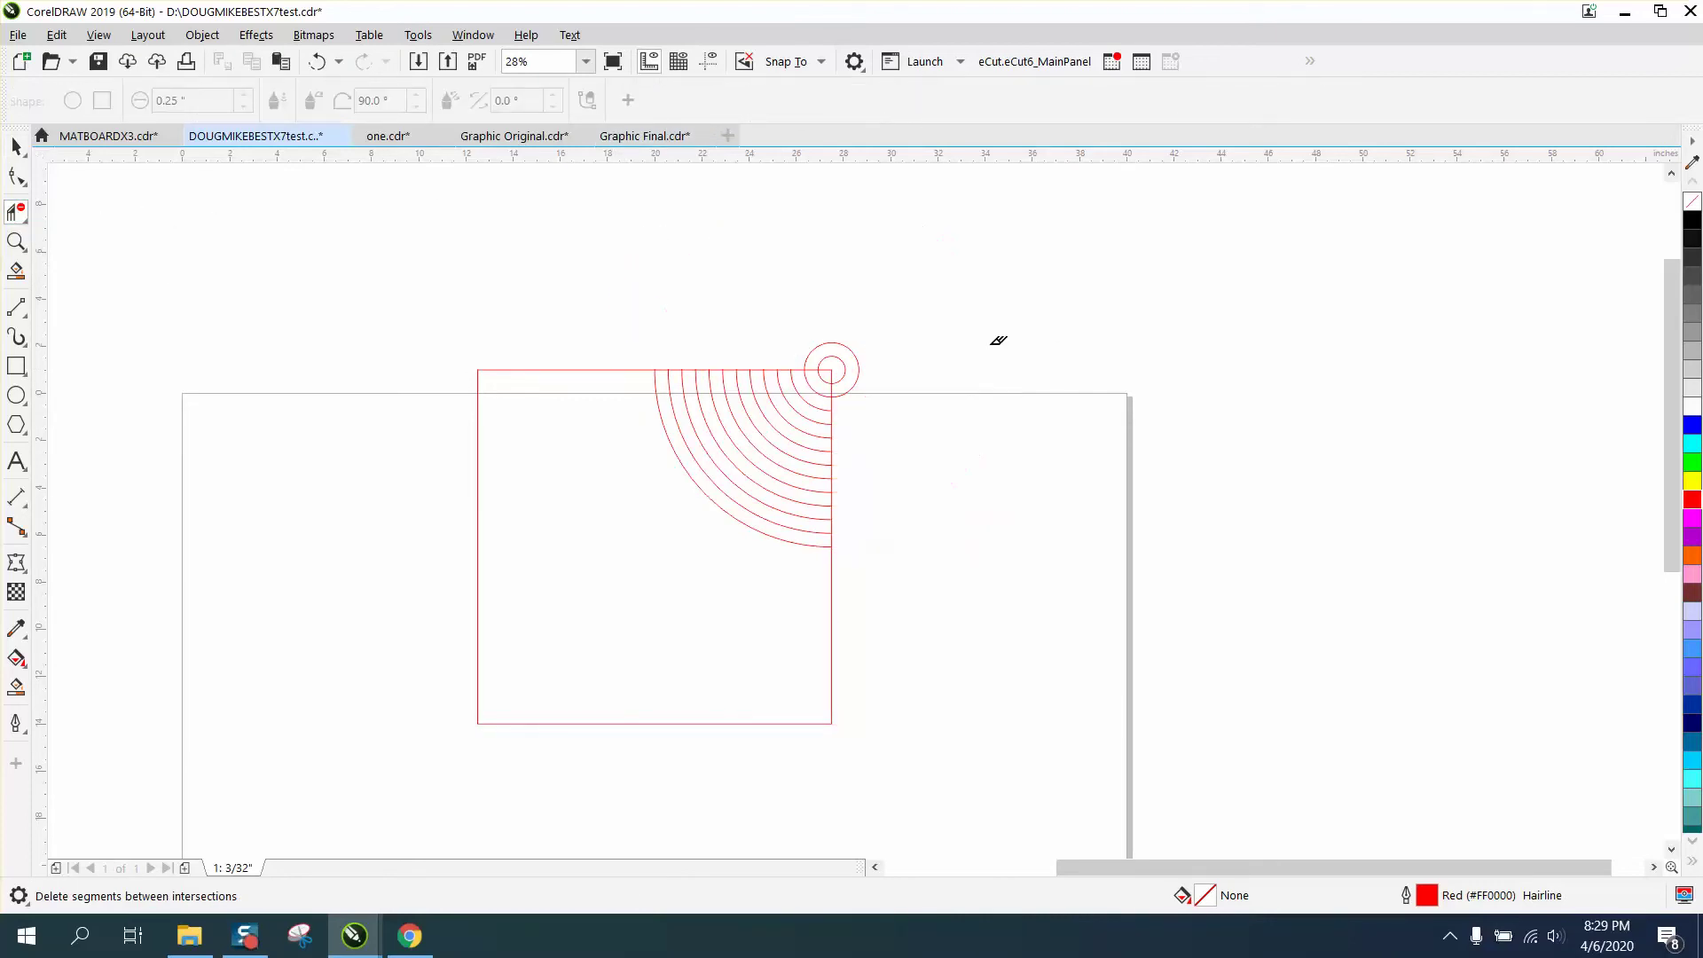
left_click(849, 347)
left_click(16, 241)
left_click_drag(601, 354, 1069, 621)
Convert the red rectangle to curves.
left_click(15, 148)
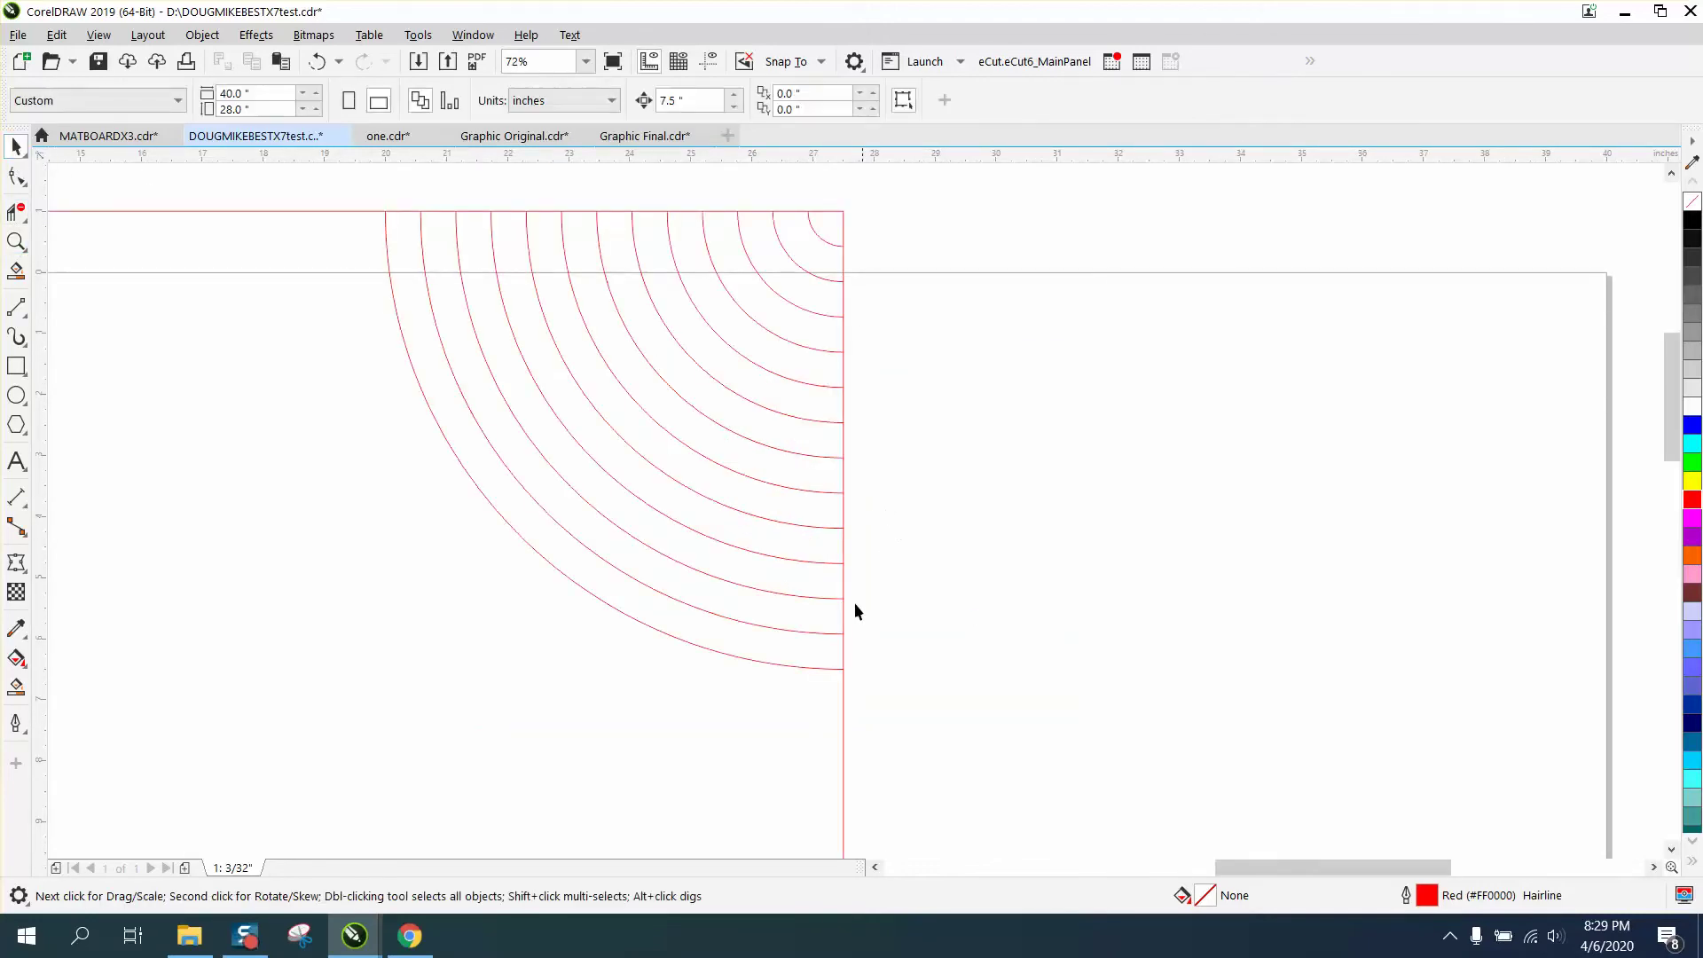
left_click(842, 696)
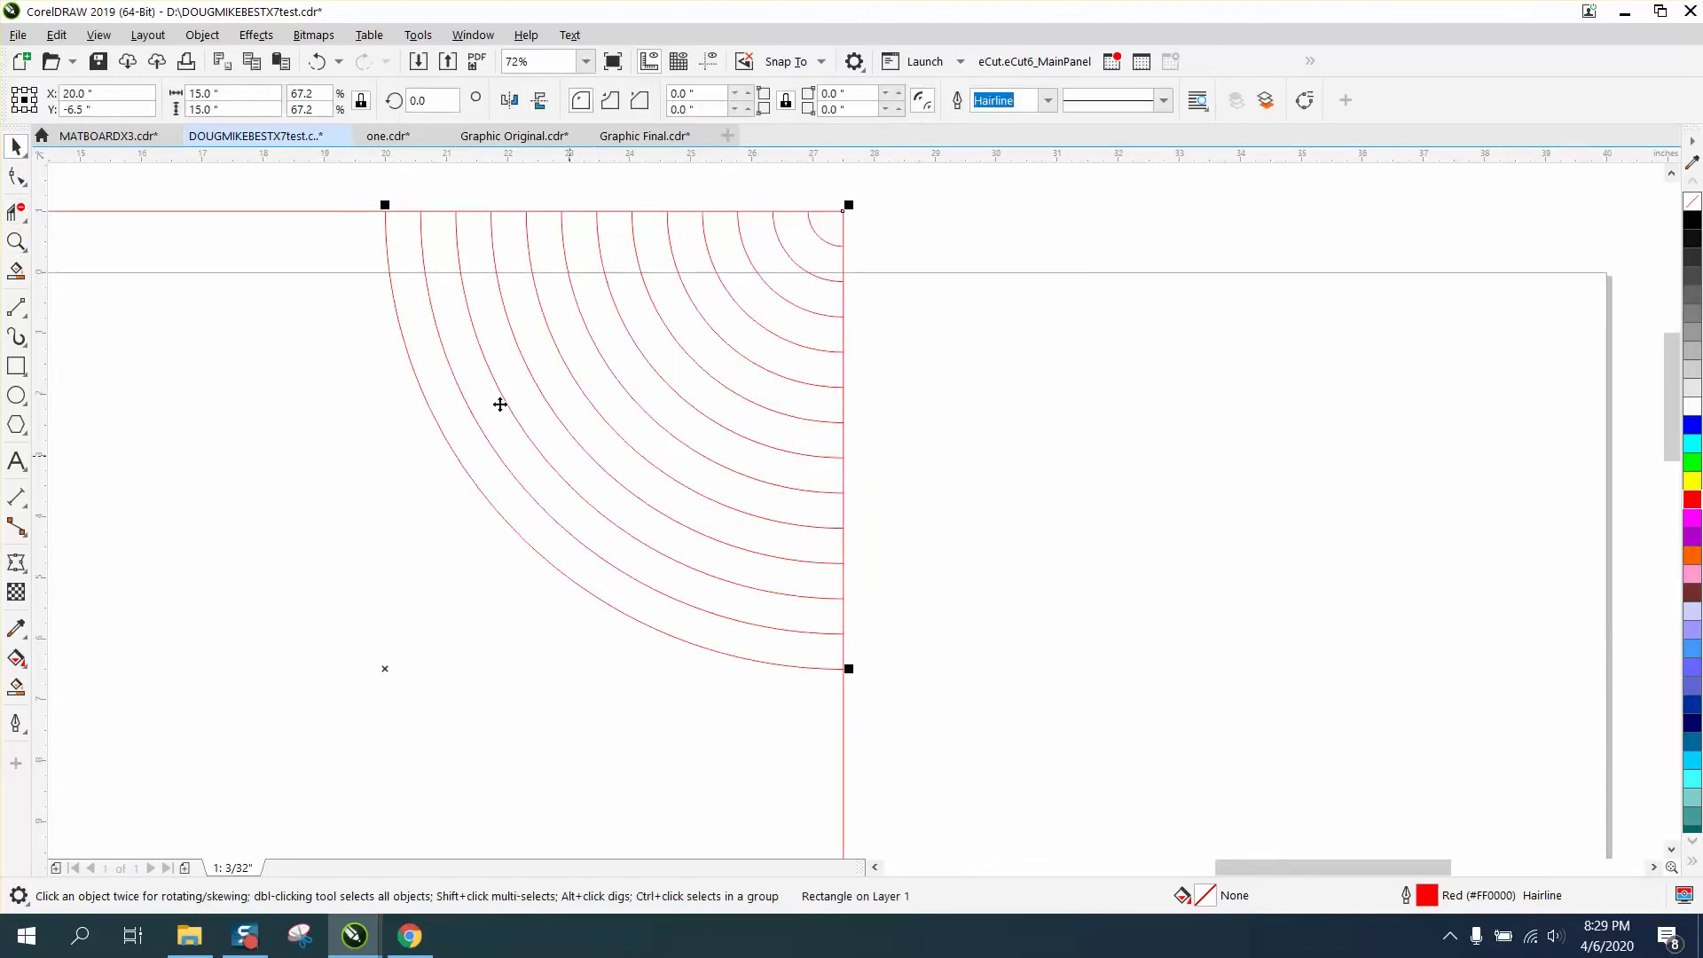
left_click(203, 36)
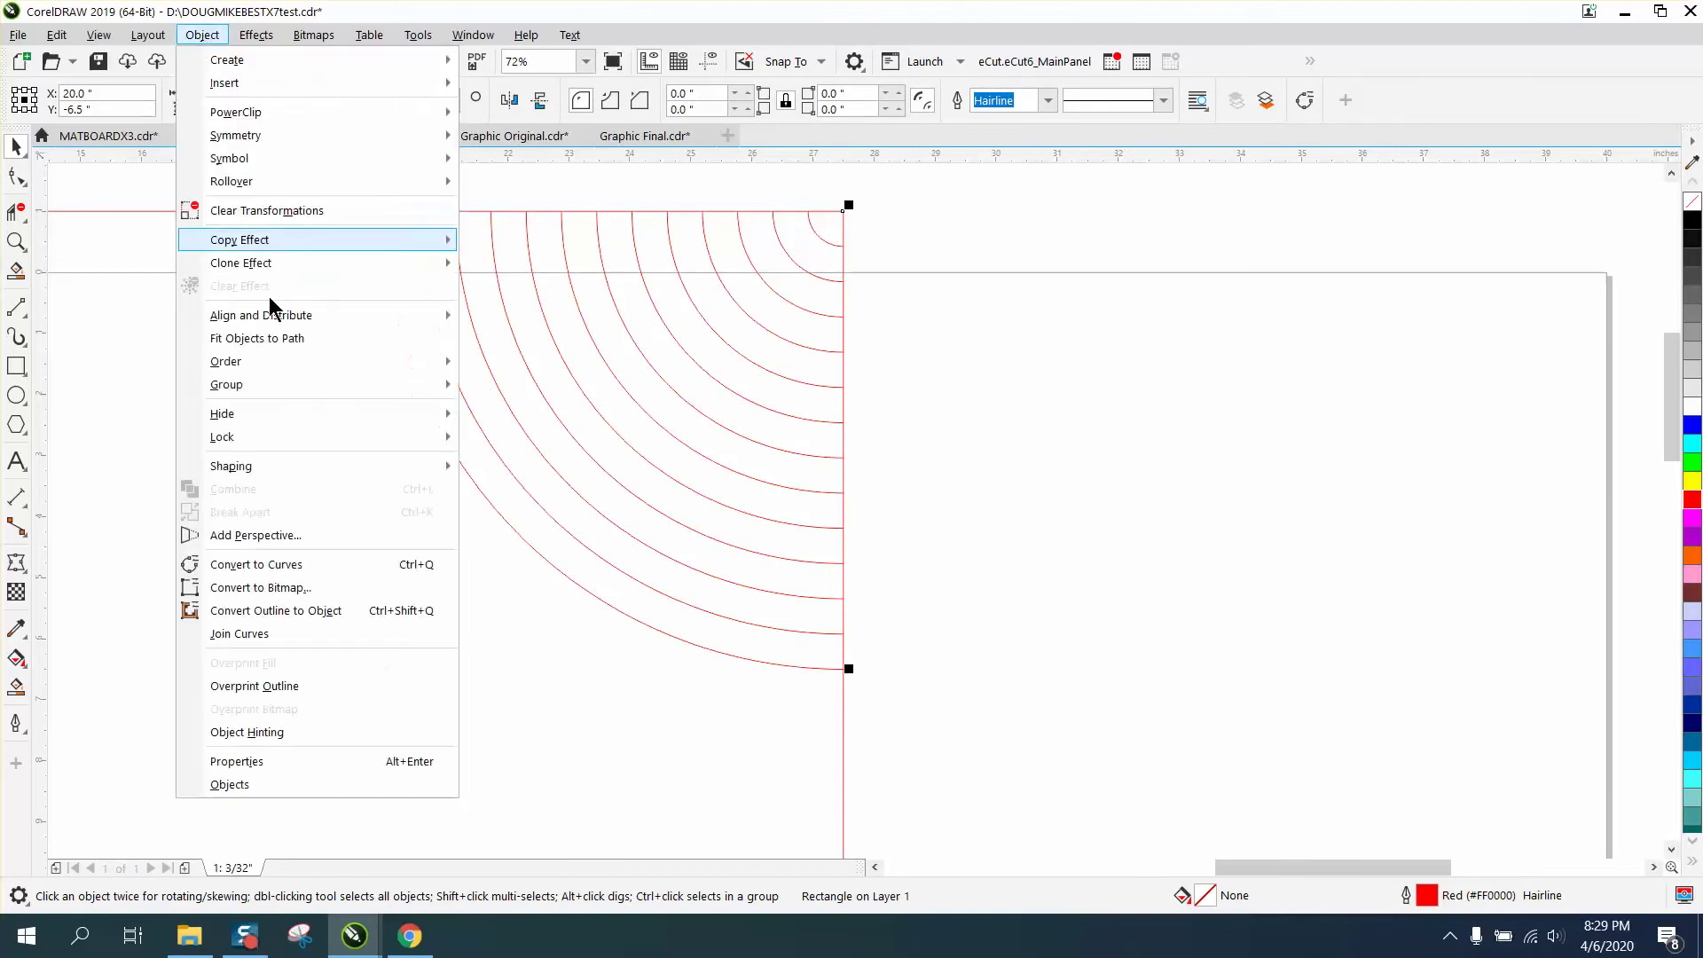
left_click(292, 559)
Delete the corner segment and alternate right-edge segments between the arcs.
left_click(15, 212)
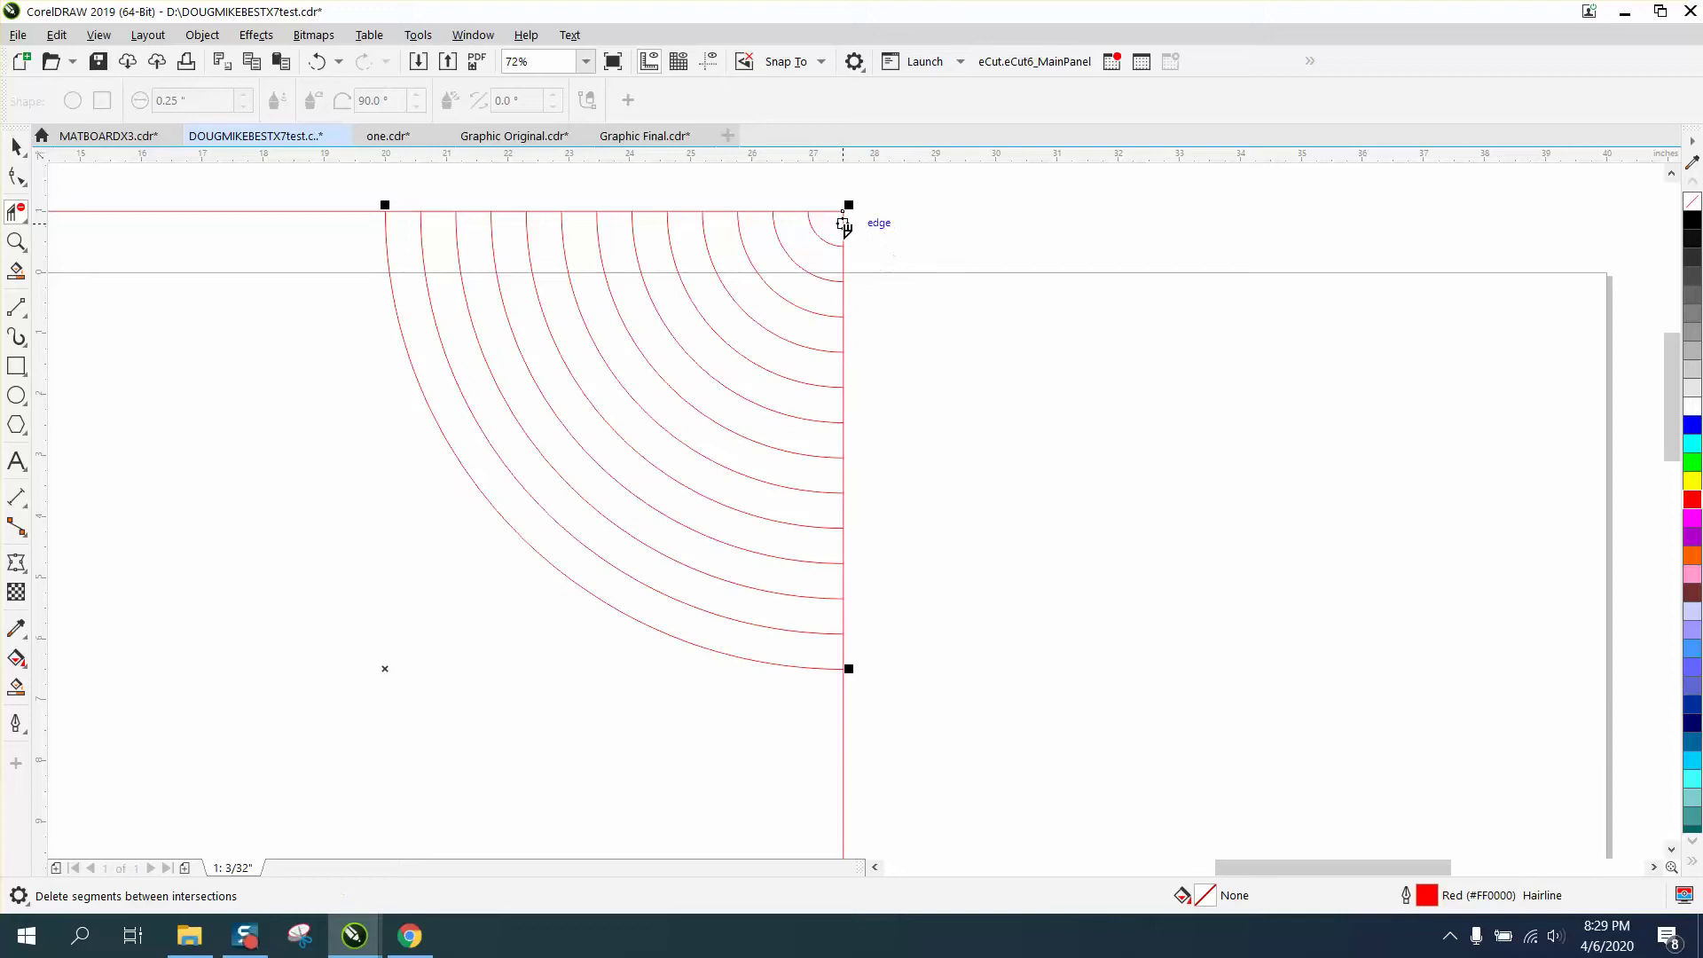
left_click(874, 223)
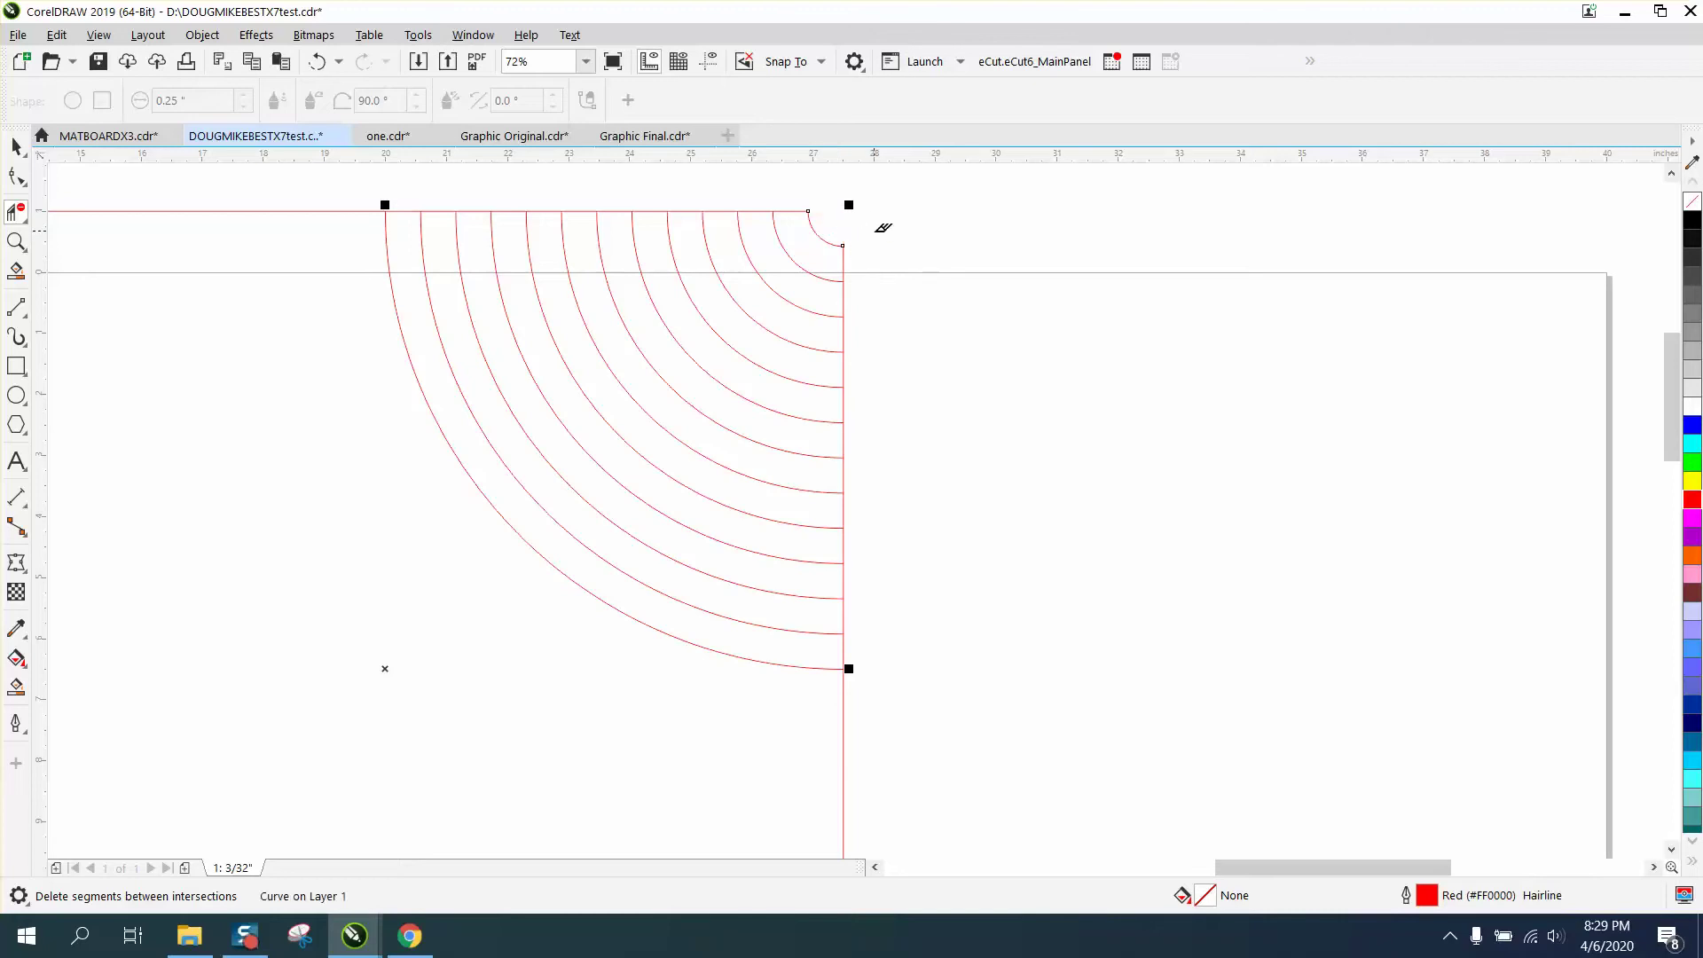
left_click(846, 296)
left_click(865, 369)
left_click(867, 436)
left_click(853, 509)
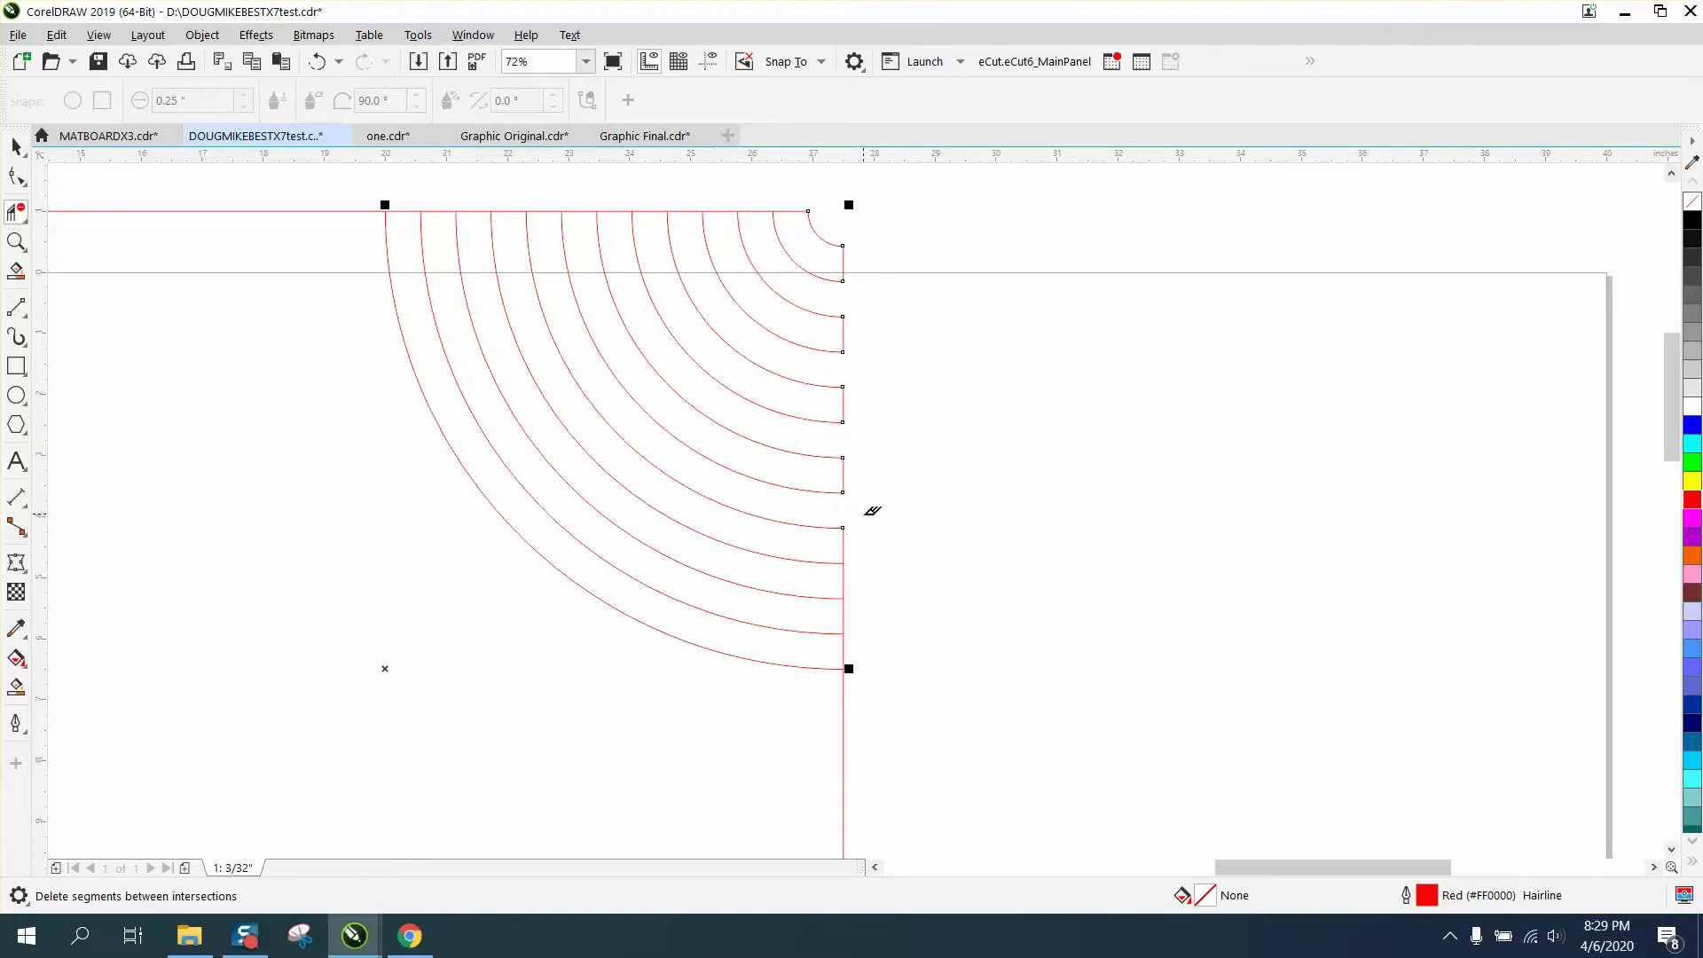
left_click(850, 585)
left_click(848, 641)
Delete alternate top-edge segments between the arcs.
left_click(758, 195)
left_click(683, 211)
left_click(614, 211)
left_click(542, 211)
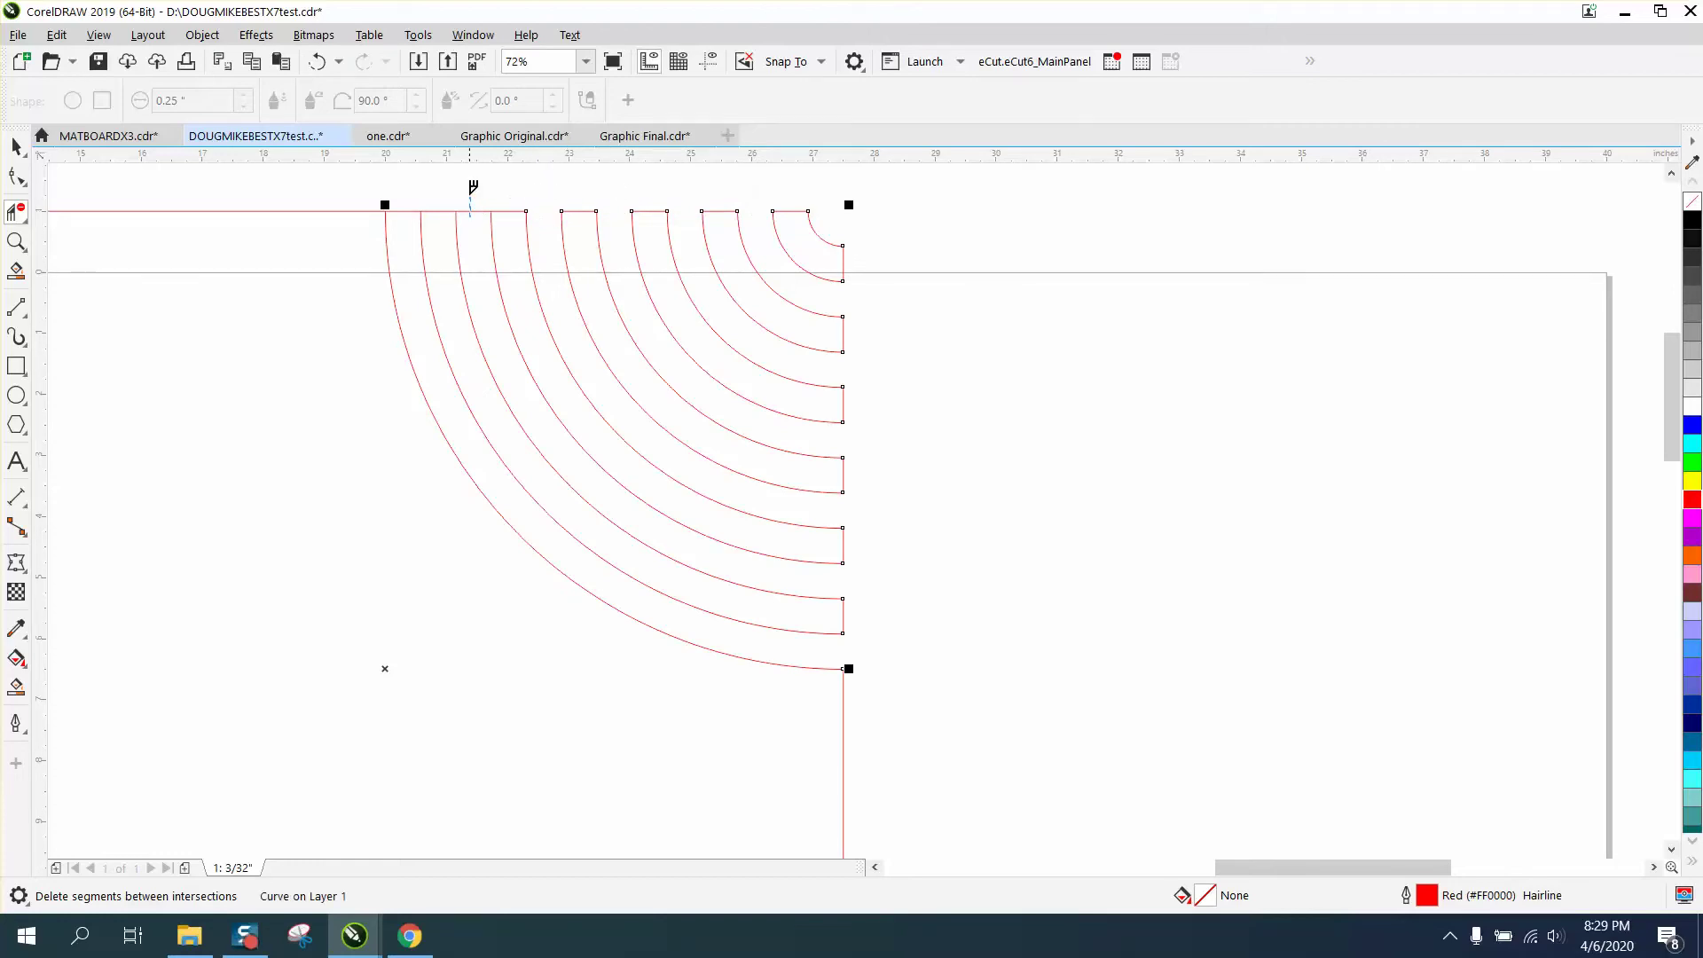
left_click(472, 211)
Delete the last top-edge segment between the arcs.
left_click(401, 211)
scroll(753, 255, "down", 2)
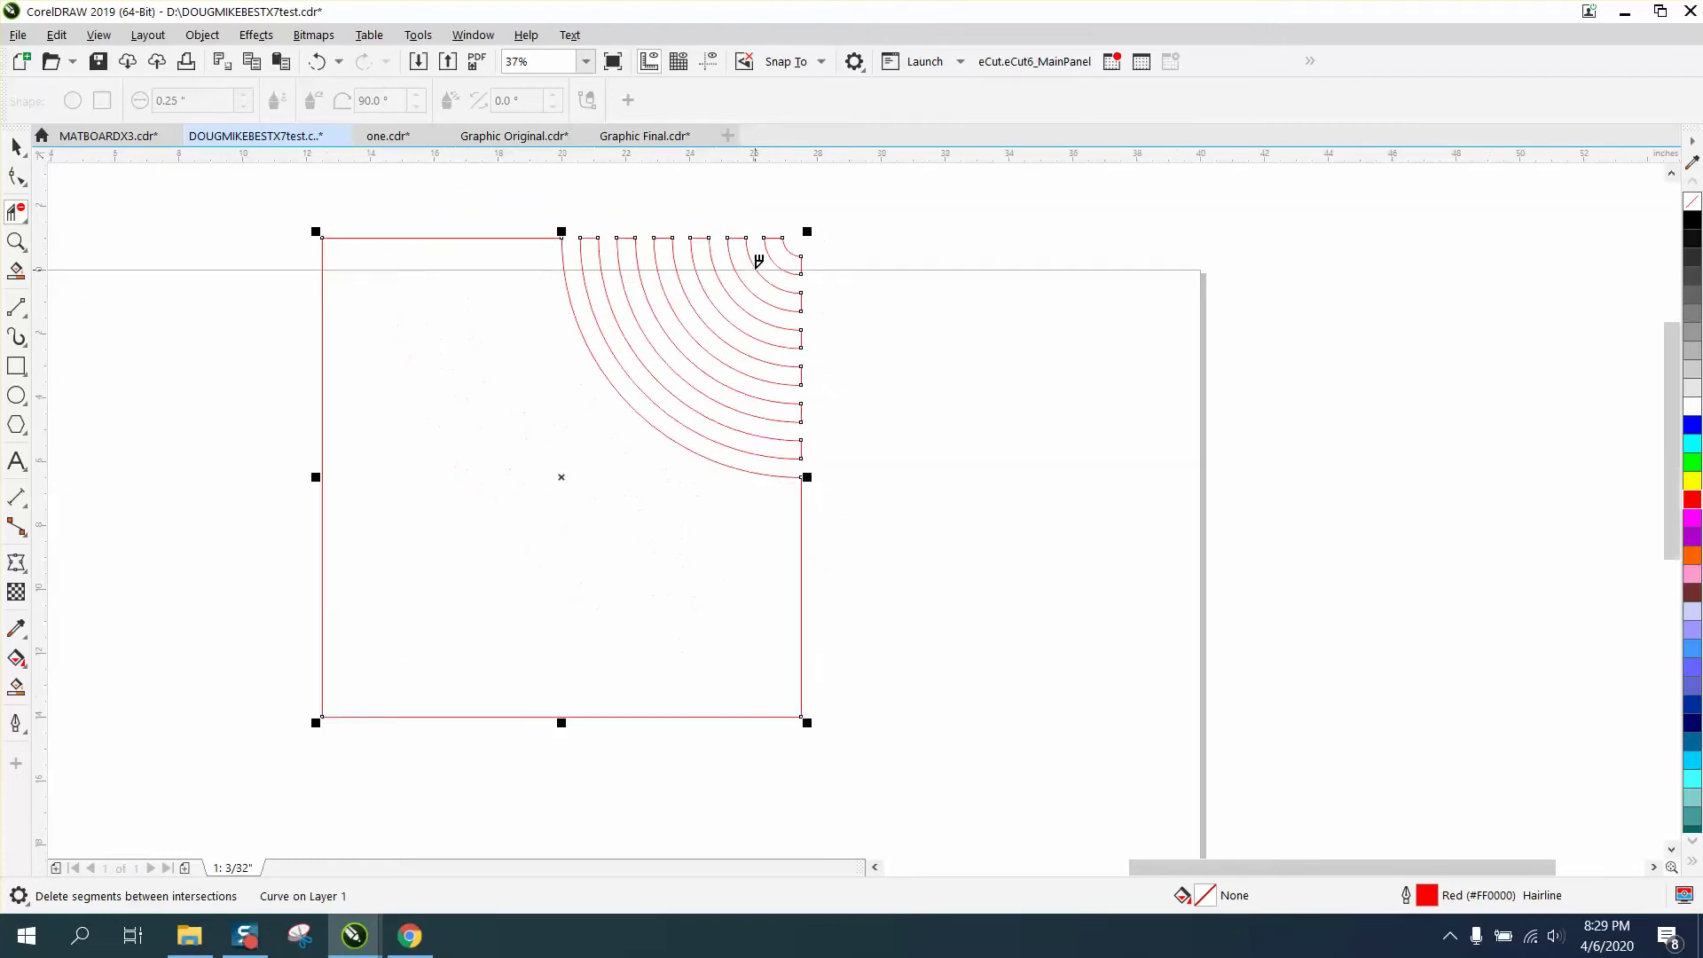
left_click(25, 152)
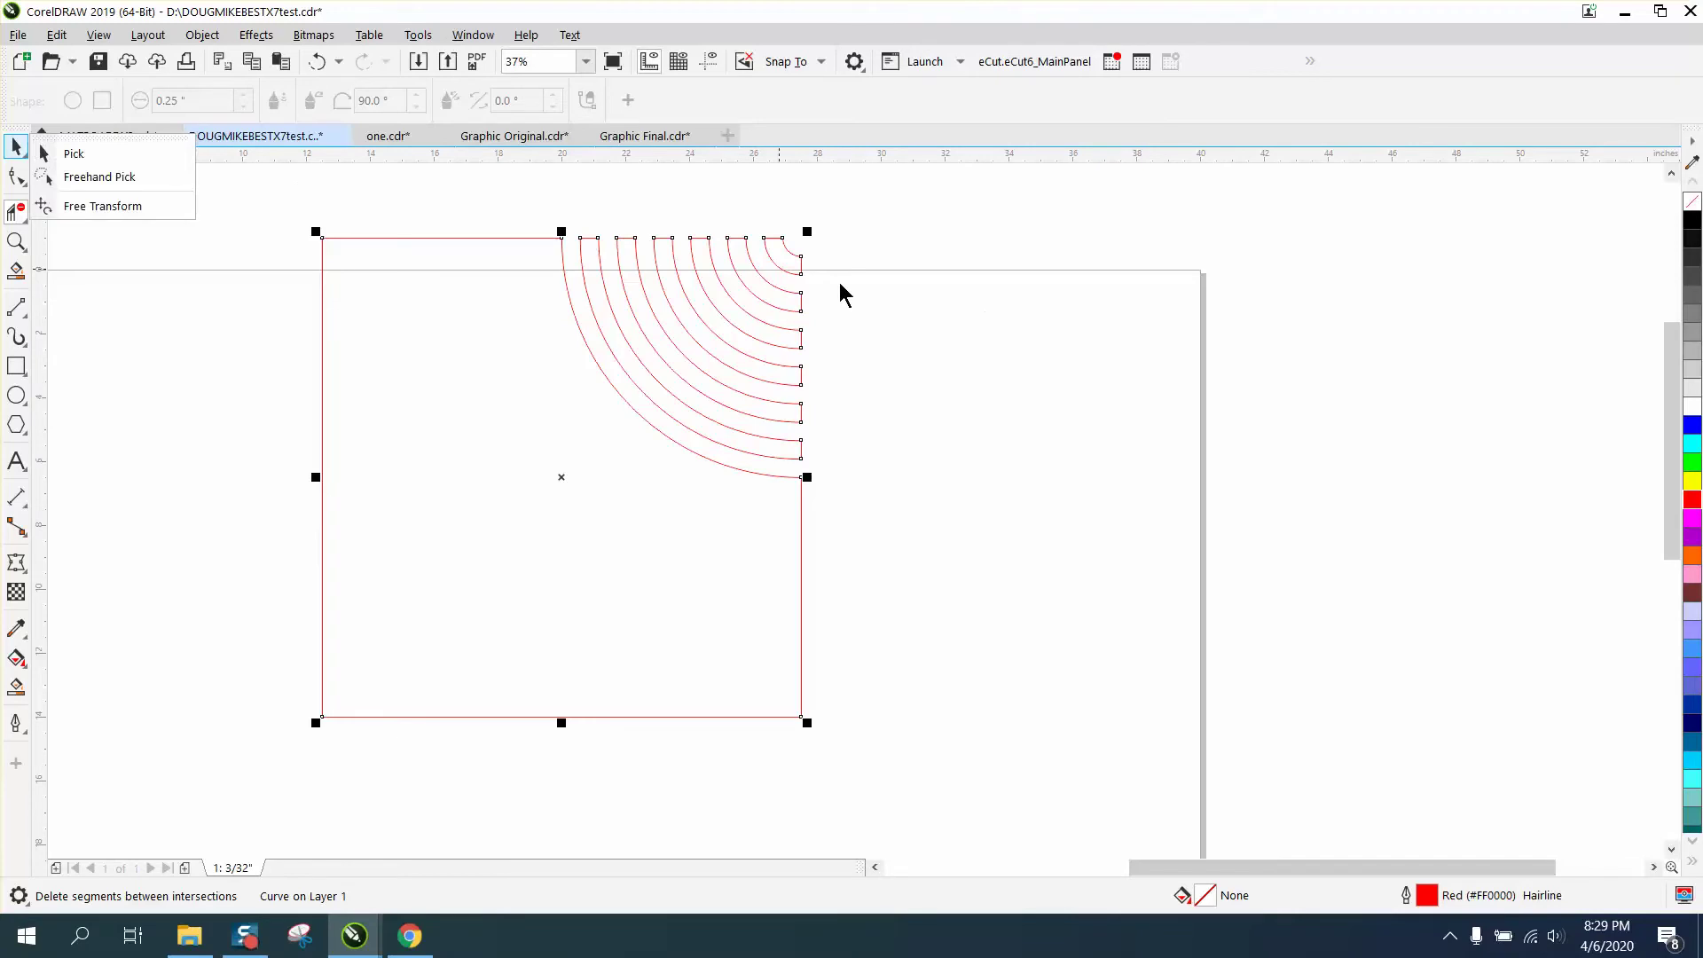
left_click(70, 155)
Mirror the quarter-arc group horizontally and shift it into the top-left corner.
left_click(914, 224)
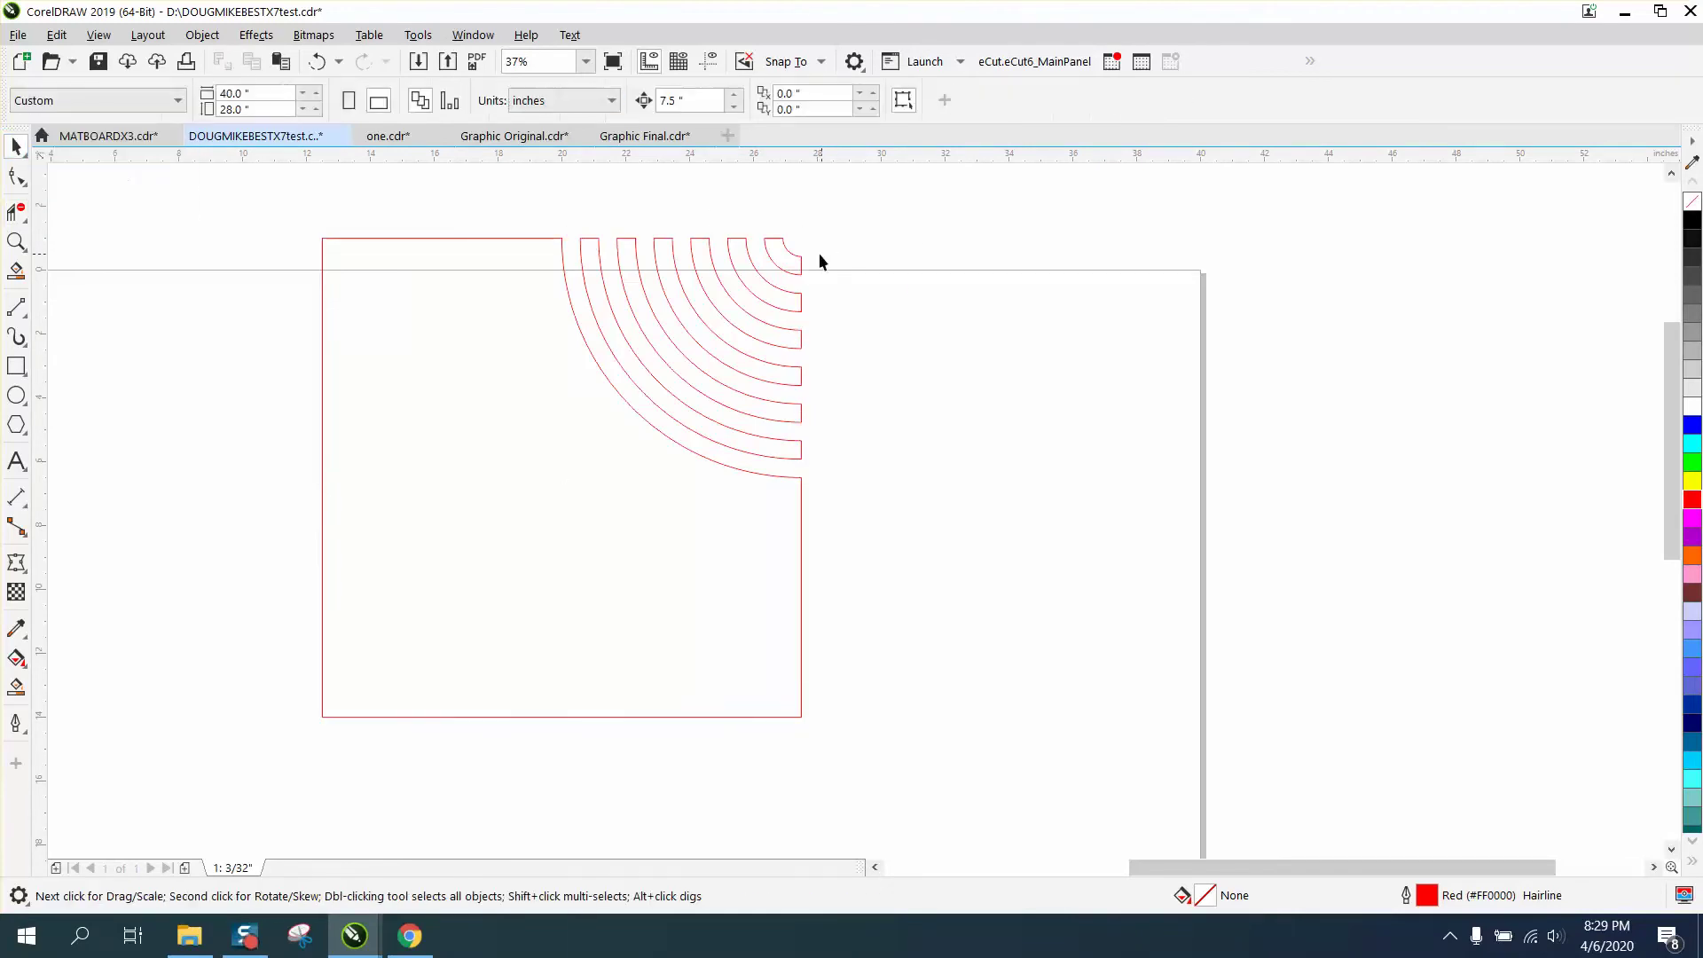
left_click(792, 259)
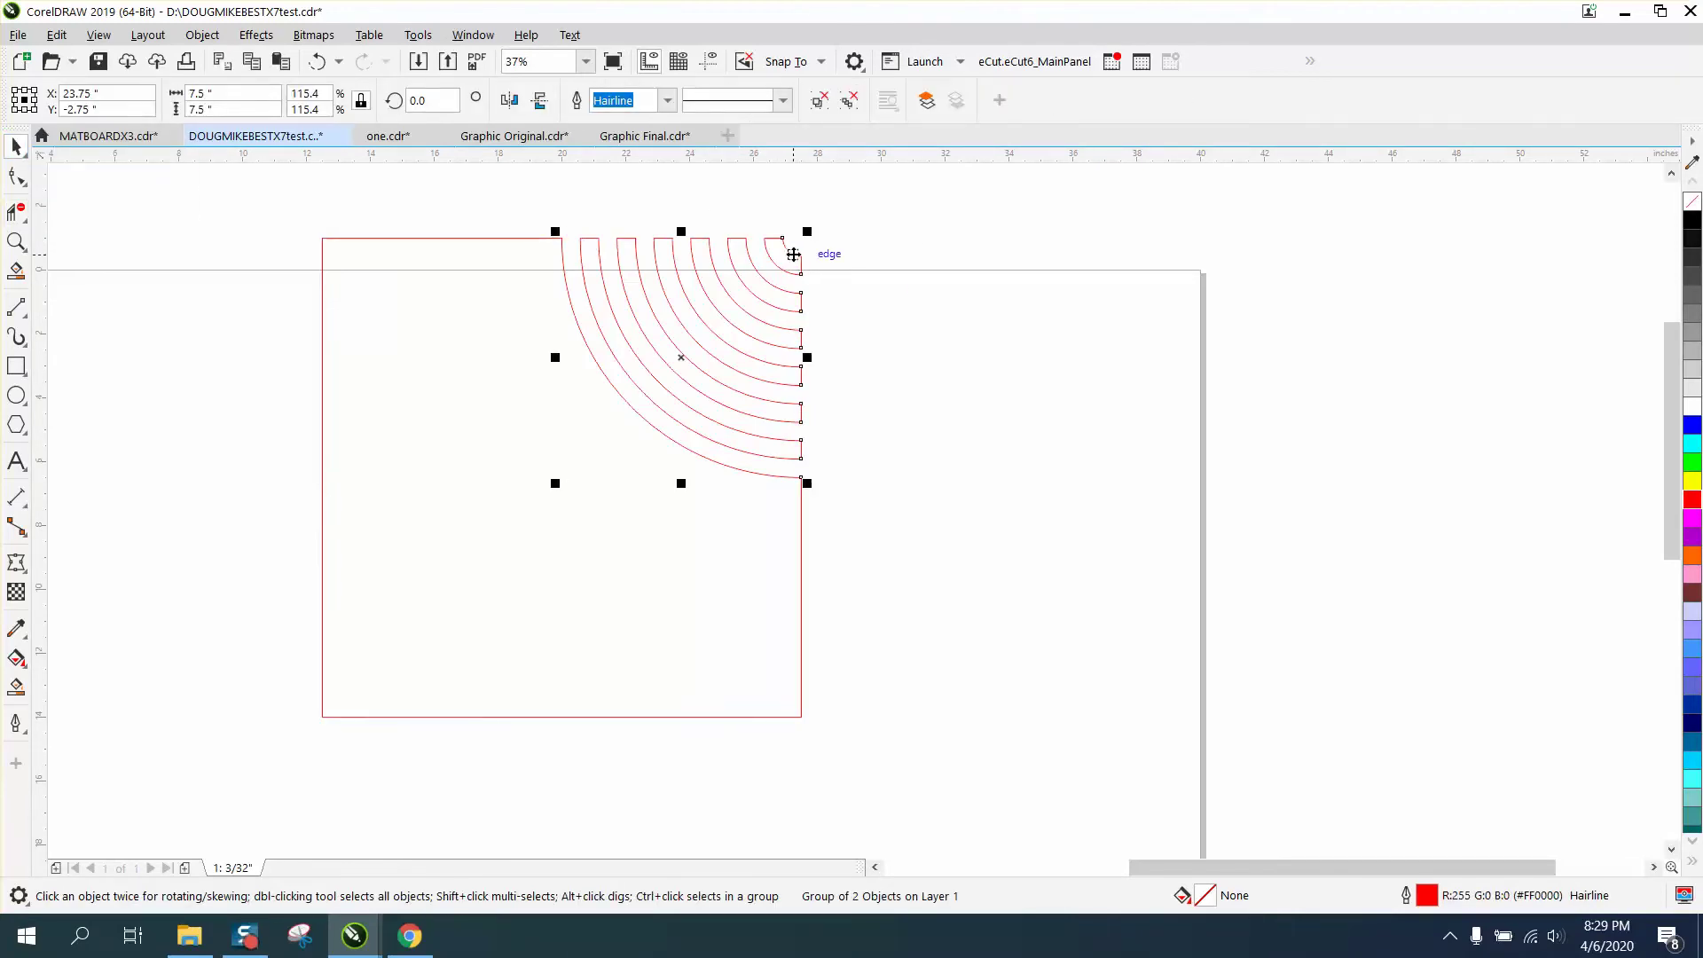
left_click(509, 99)
key("Left")
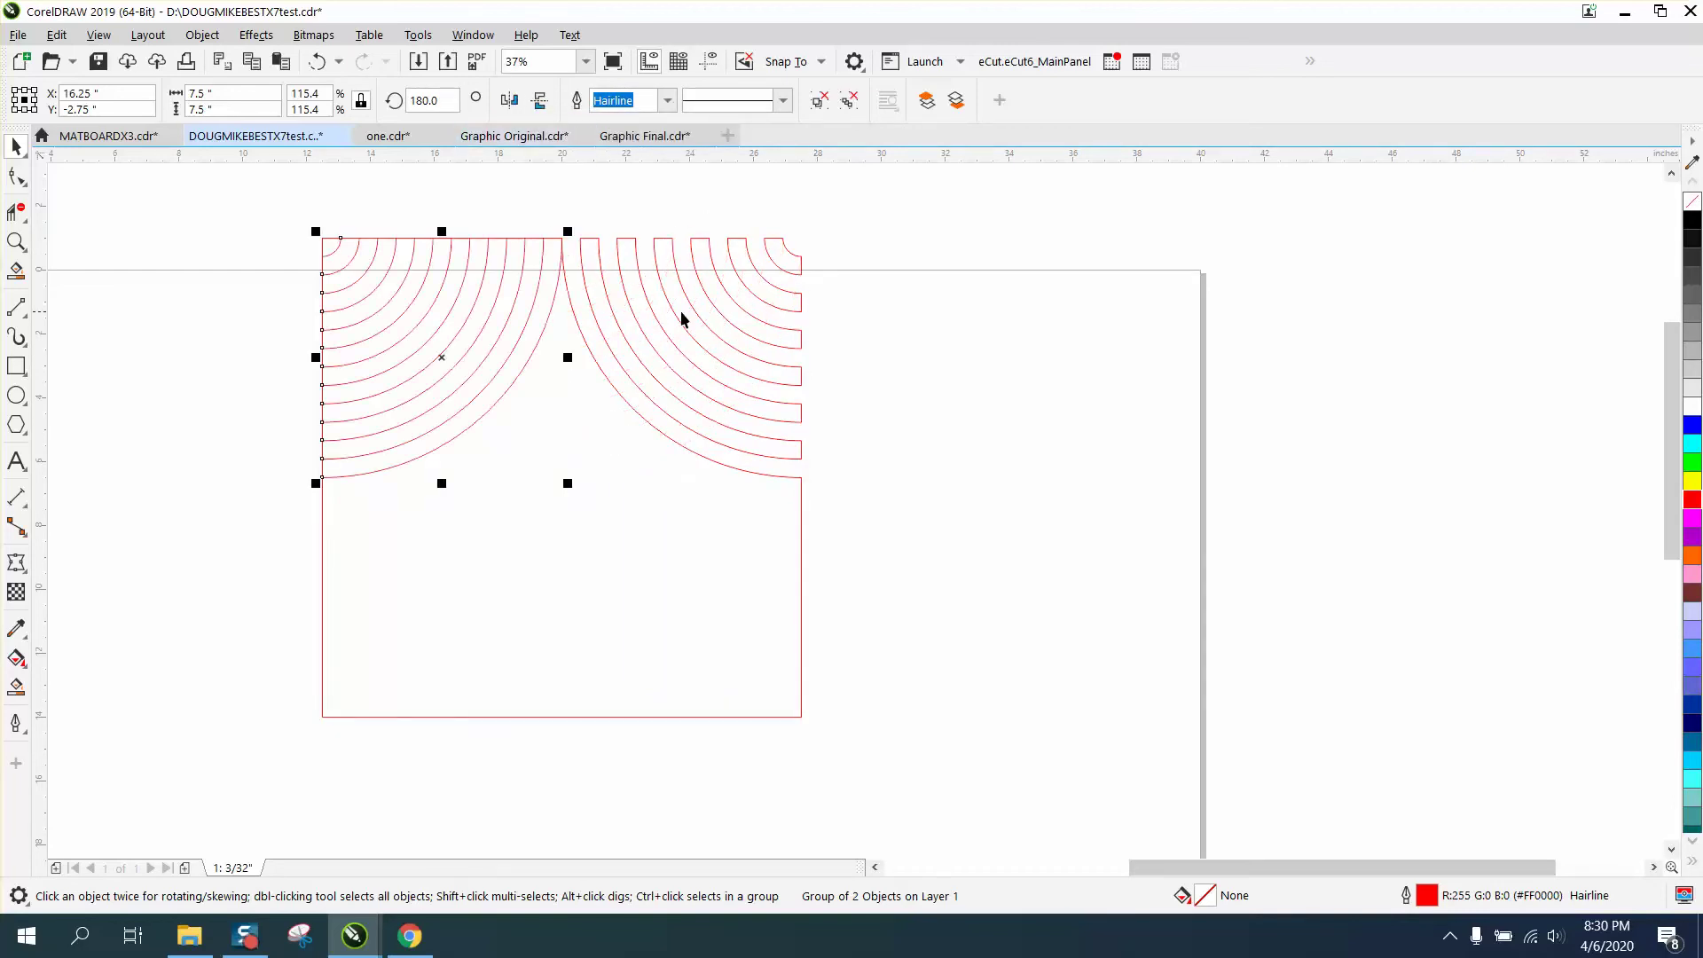
left_click(804, 307)
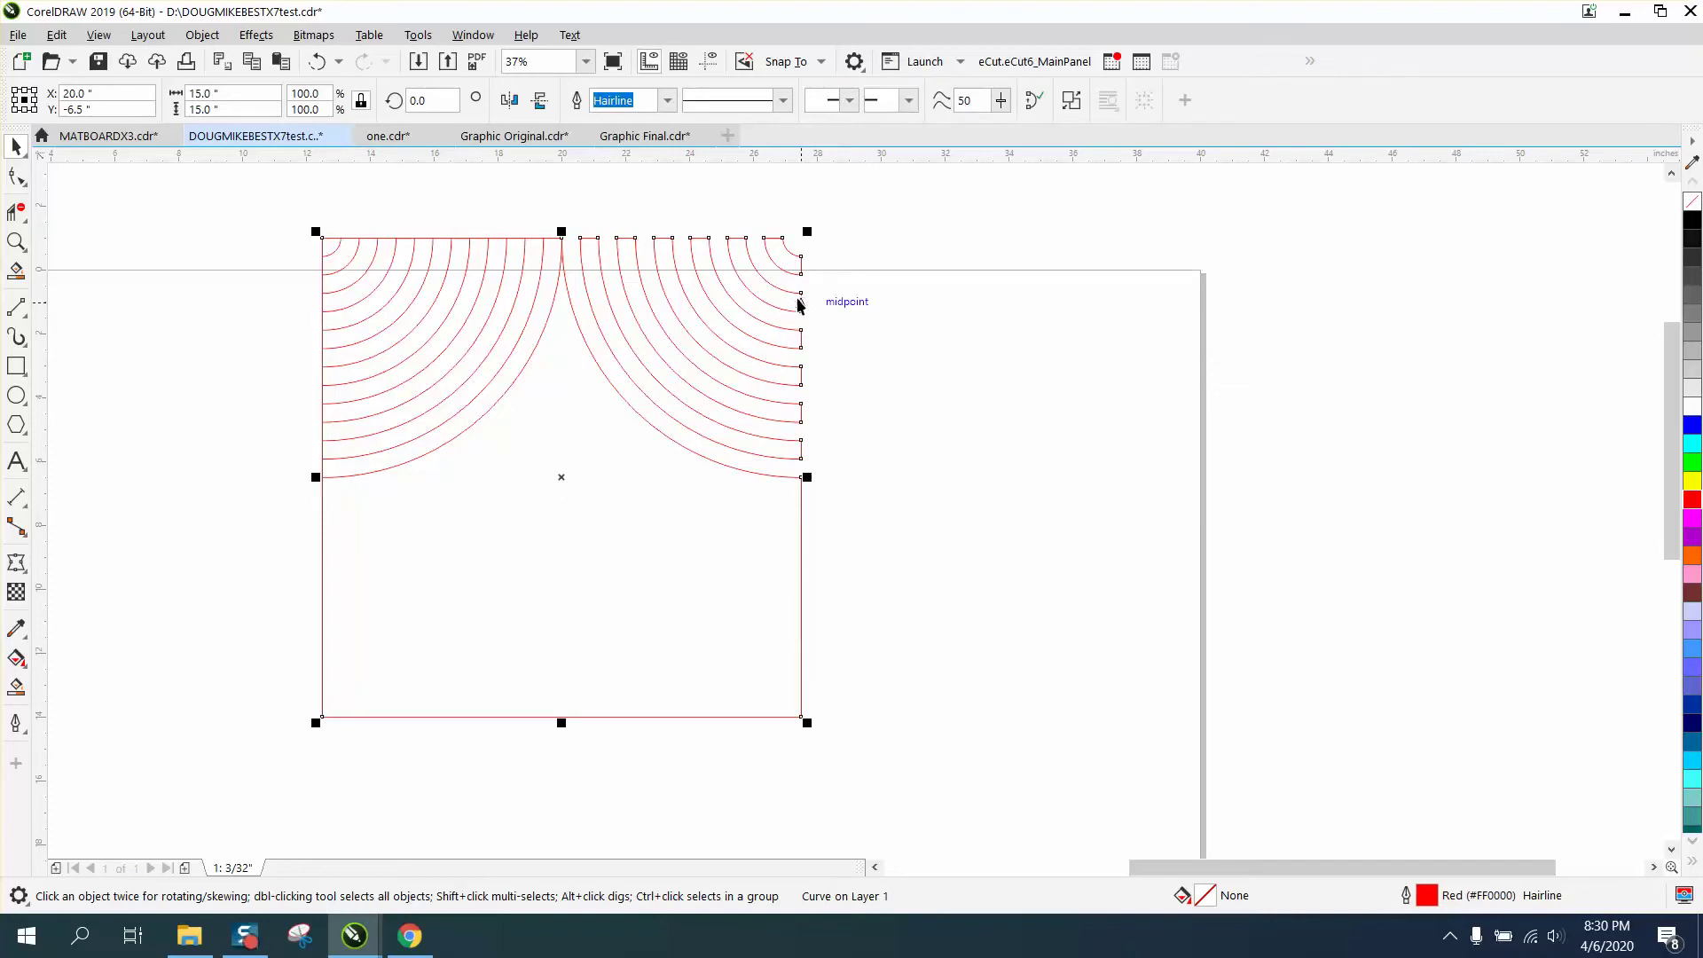
Break the outline curve apart into separate pieces.
left_click(202, 34)
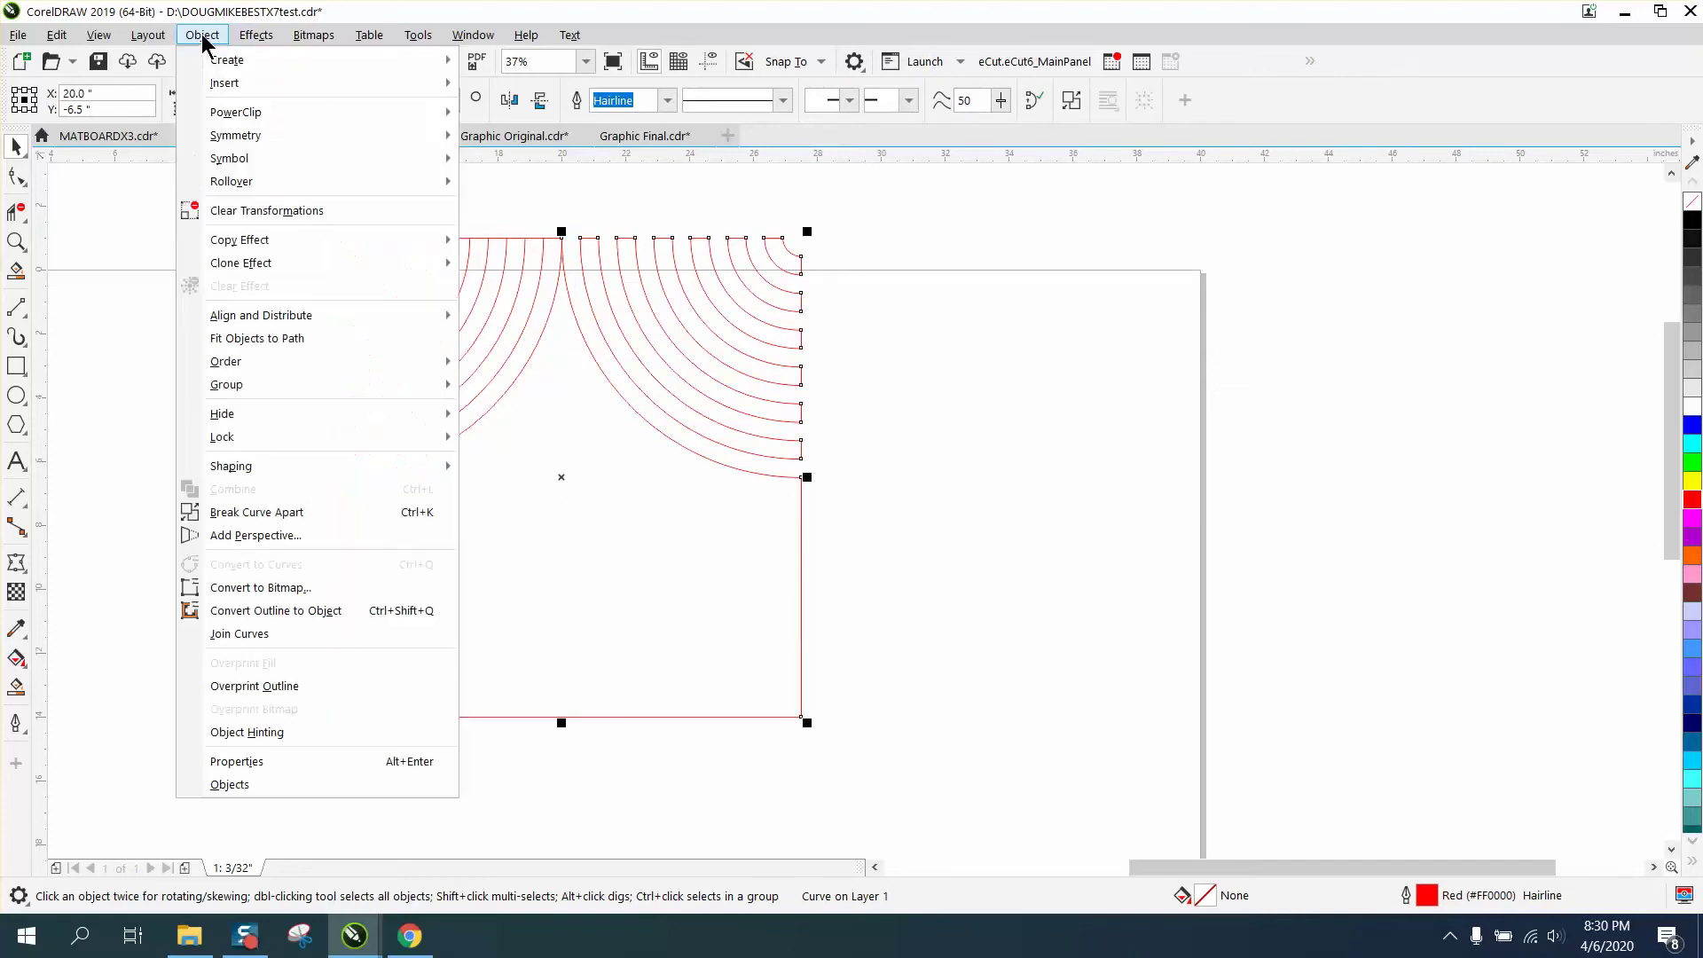
left_click(277, 512)
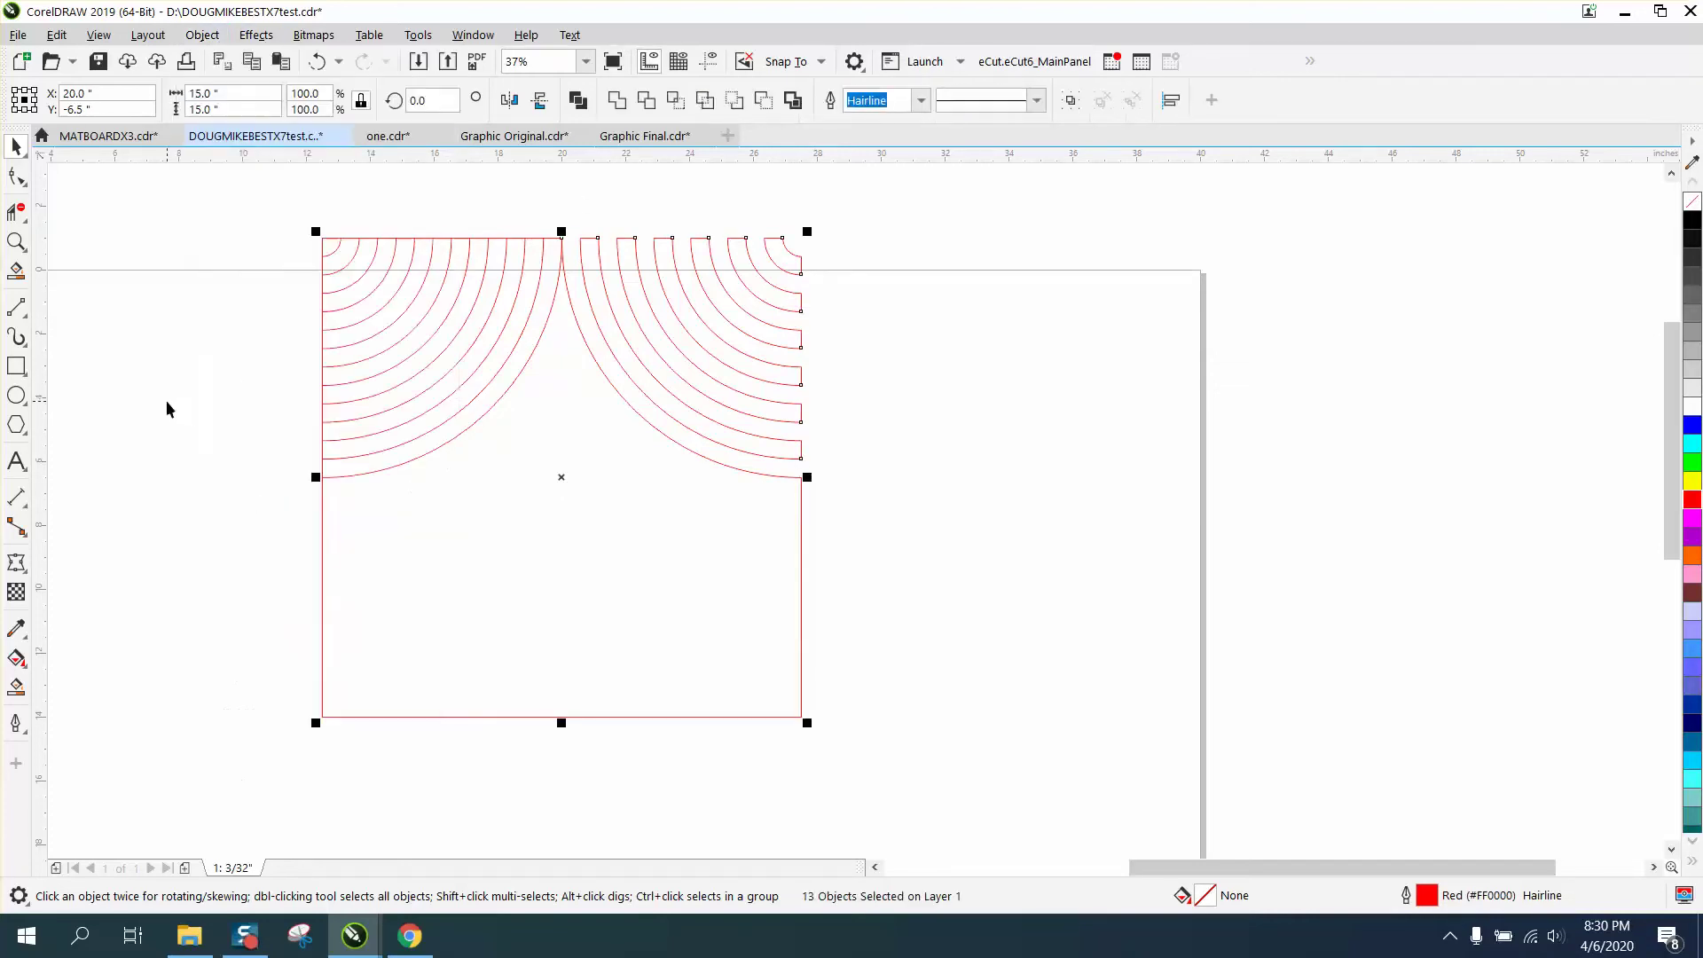
left_click(164, 401)
Mirror the short top-right edge pieces and move them outside the rectangle.
left_click_drag(569, 213, 798, 484)
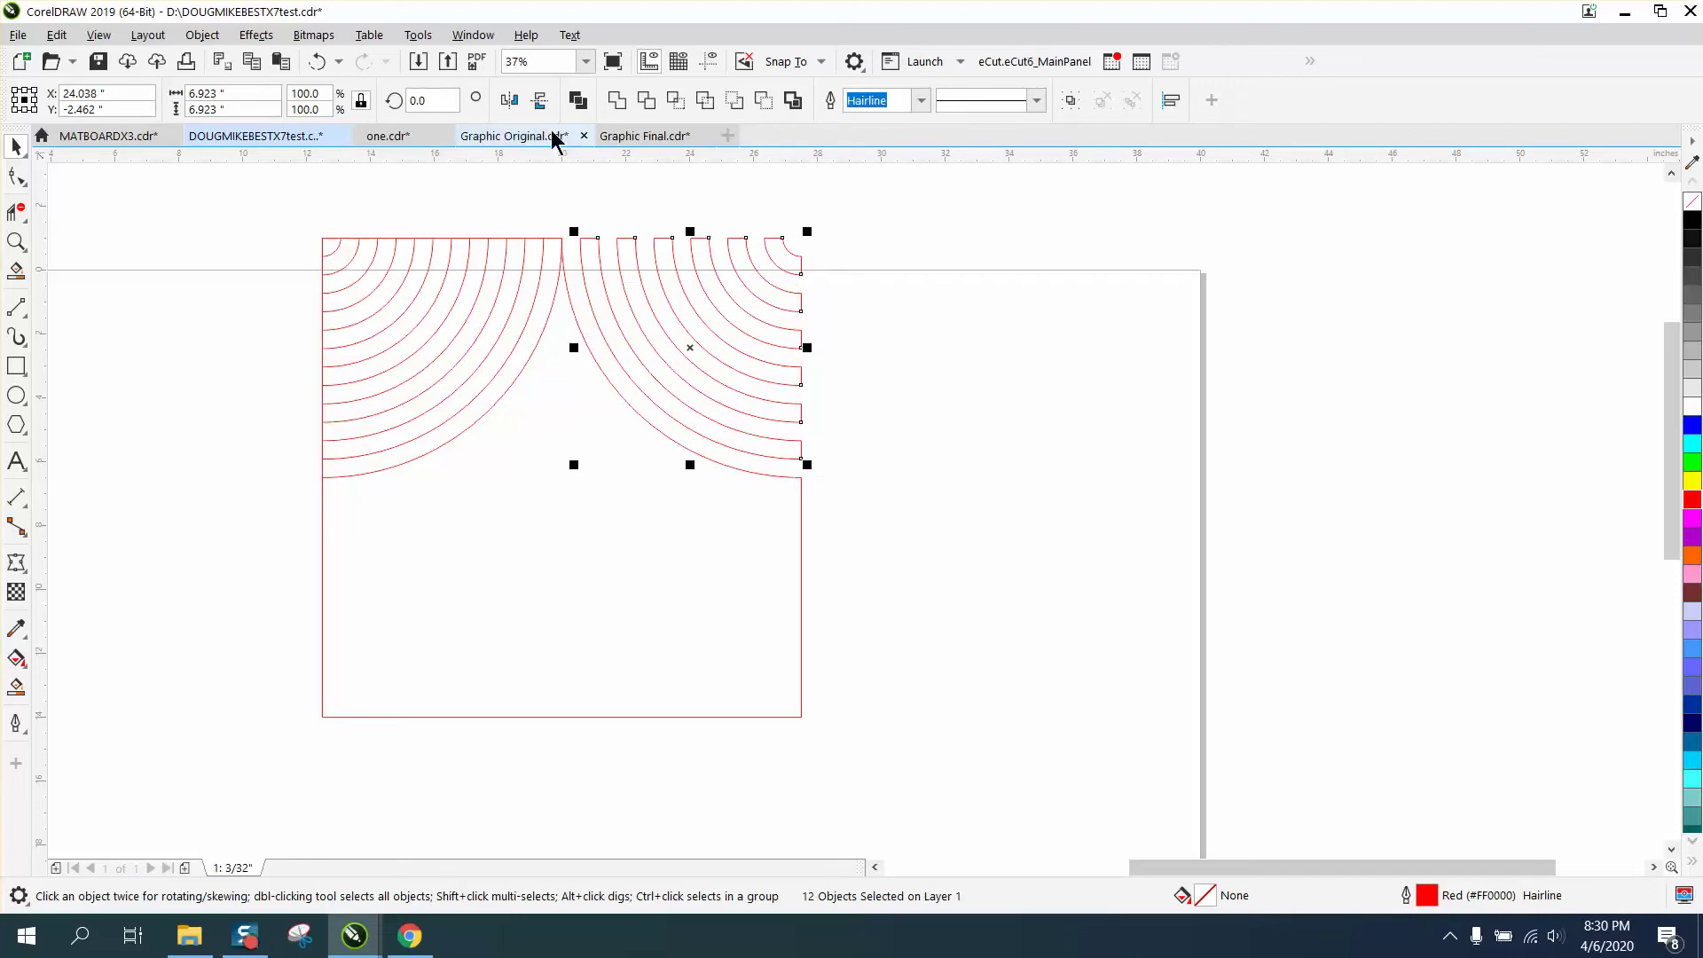
left_click(514, 102)
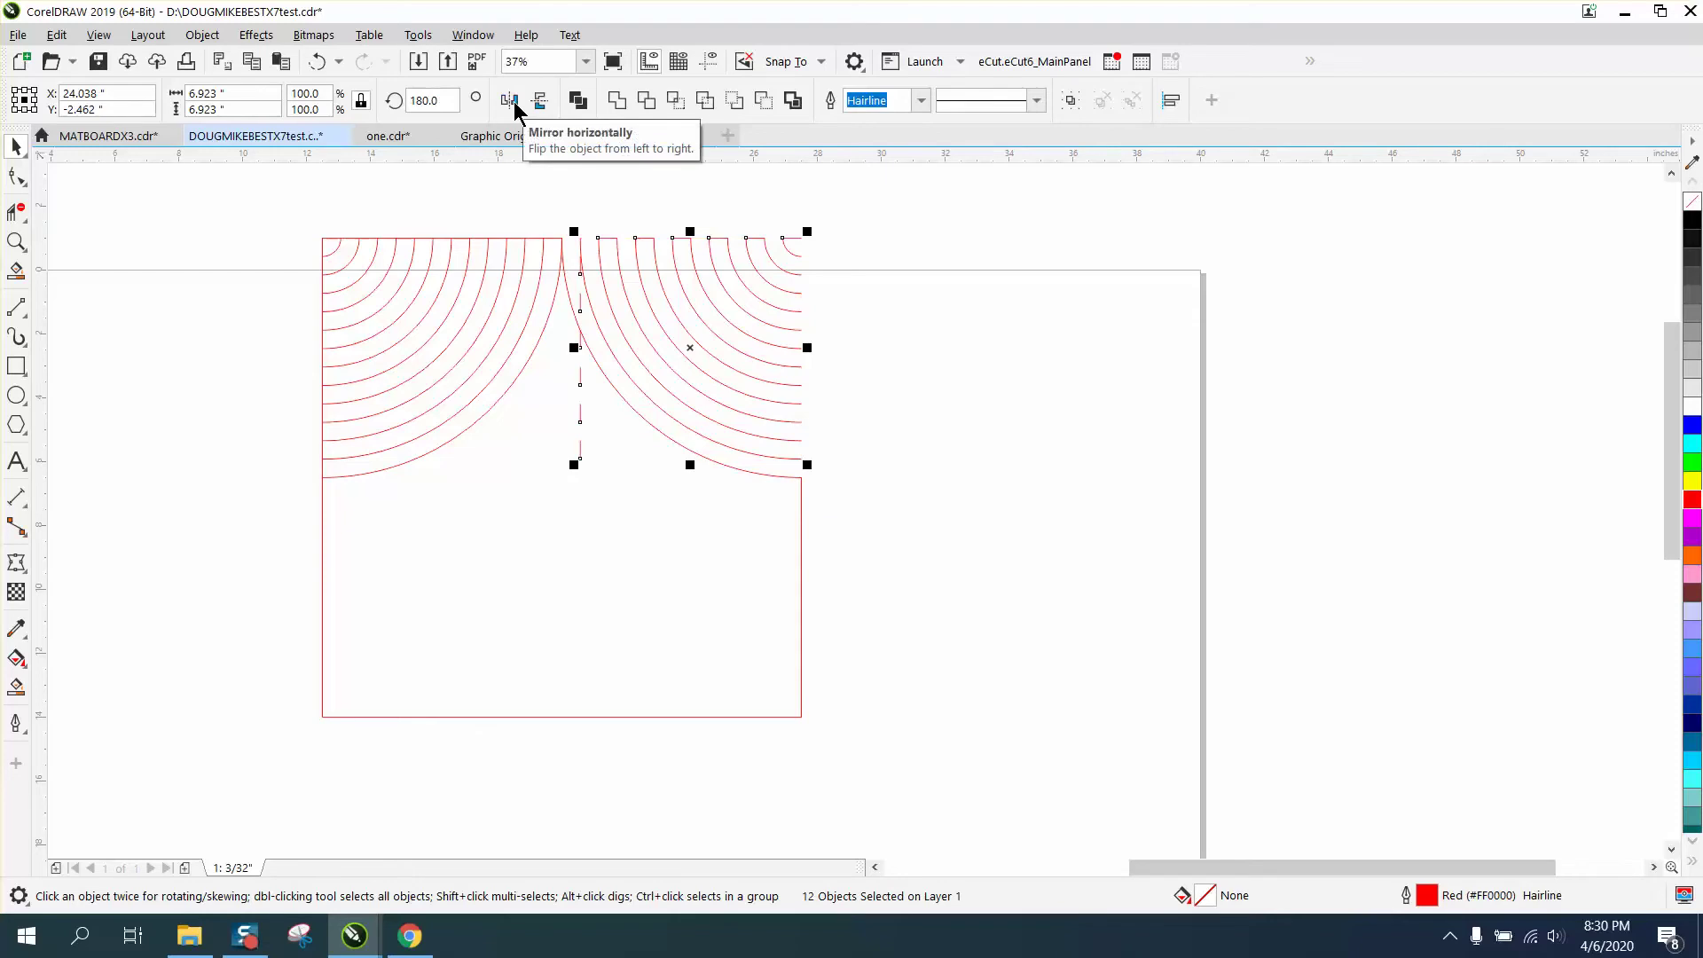
key("ctrl+z")
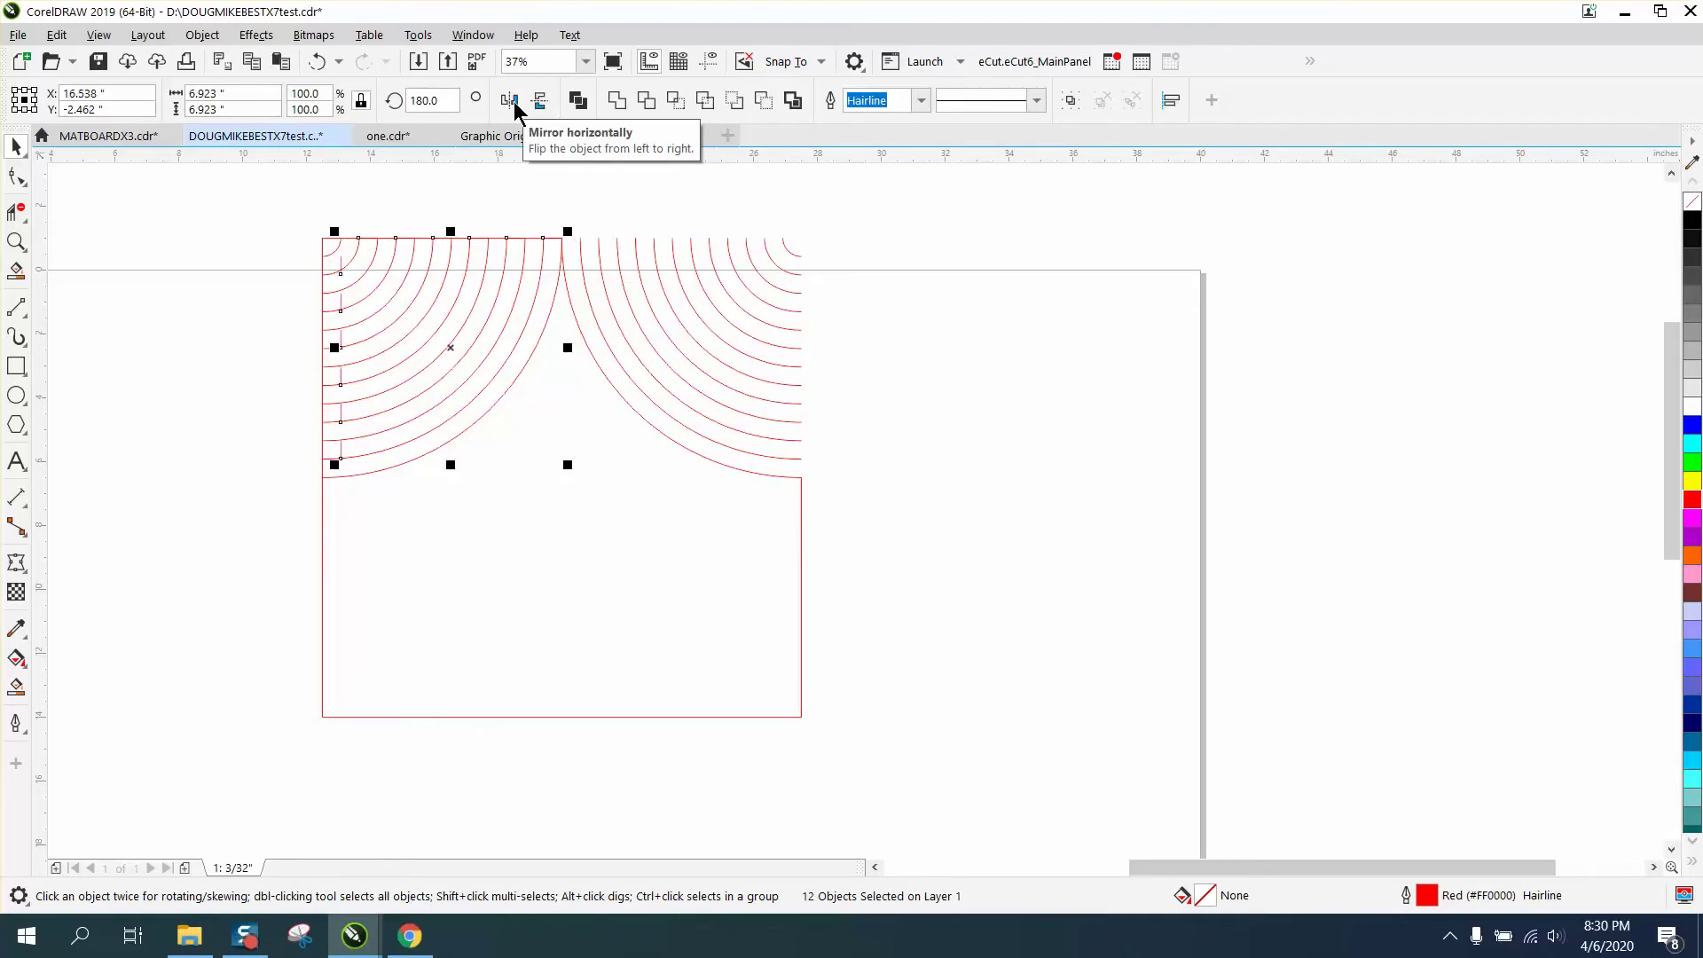
left_click(514, 101)
left_click(513, 101)
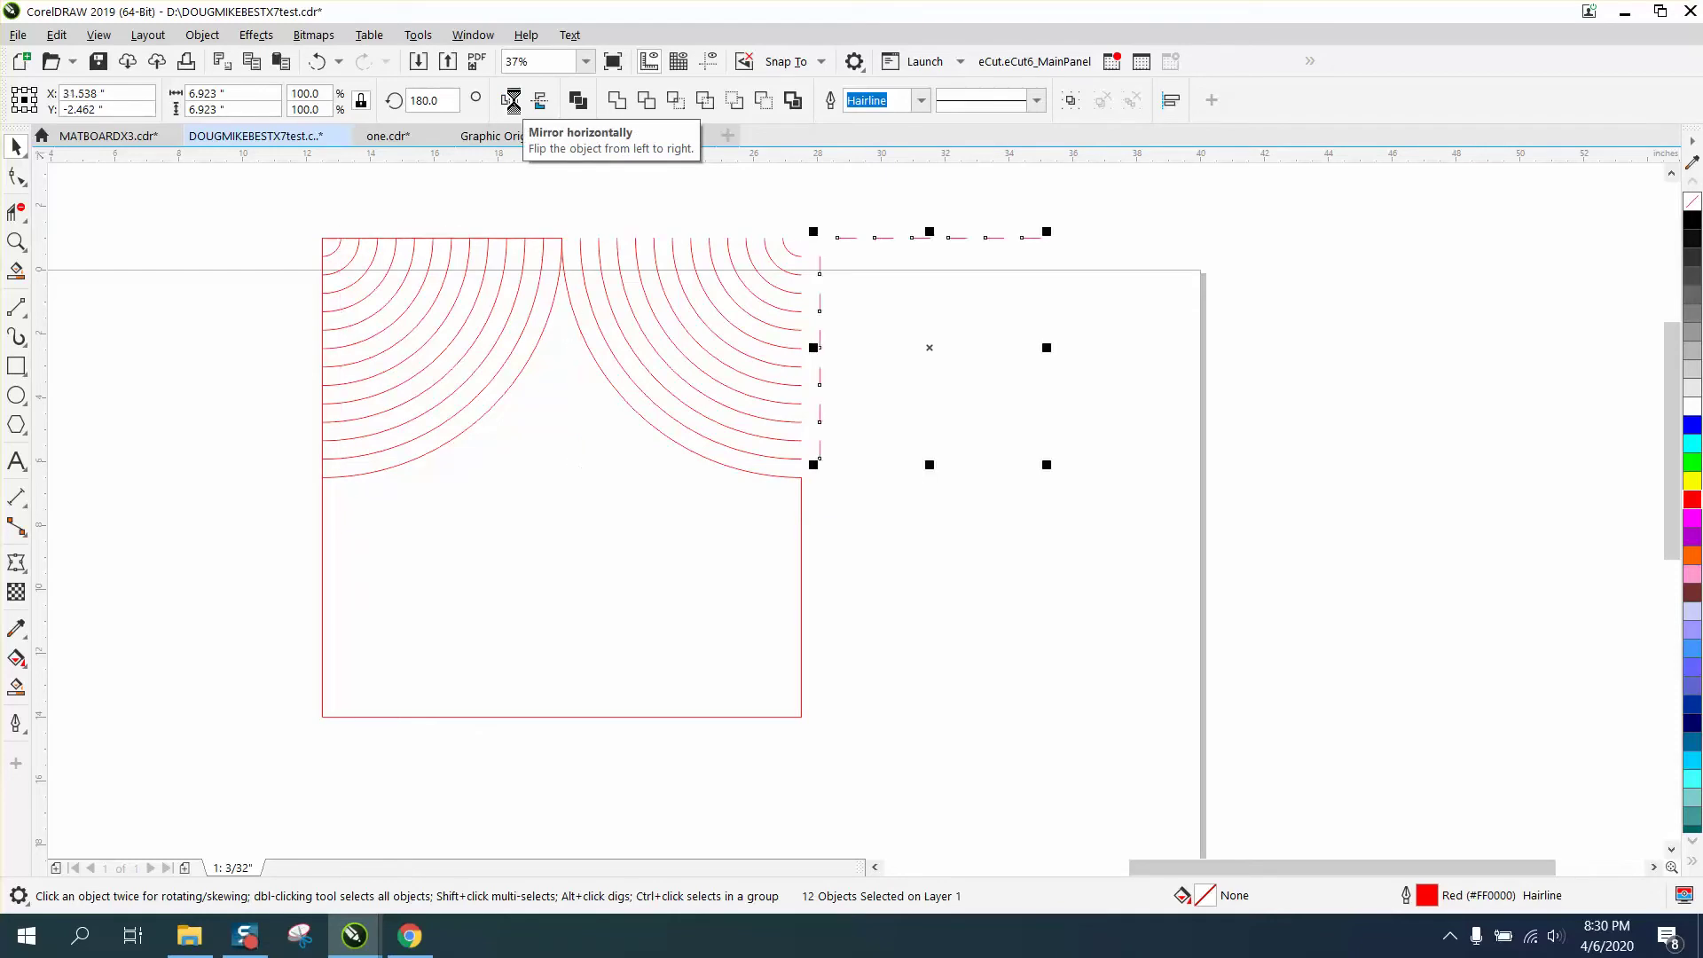
left_click(481, 274)
left_click(485, 296)
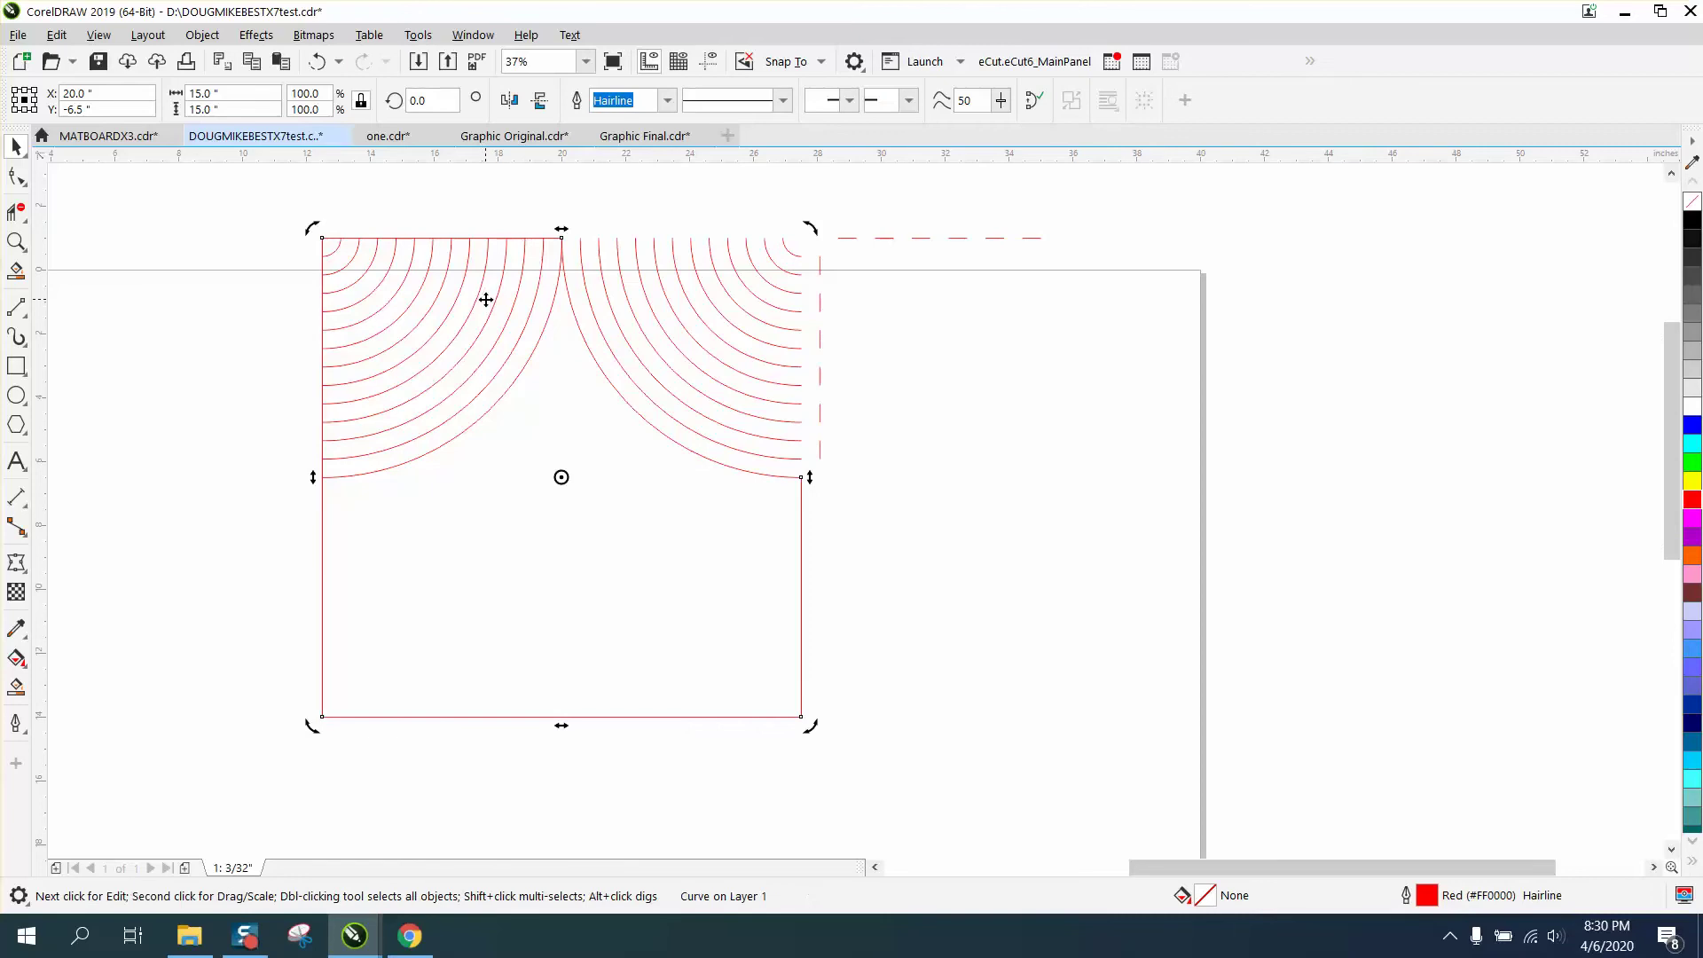
Shift the left arcs right, undo the move, and delete the rectangle outline.
left_click(479, 295)
key("ctrl+r")
key("ctrl+r")
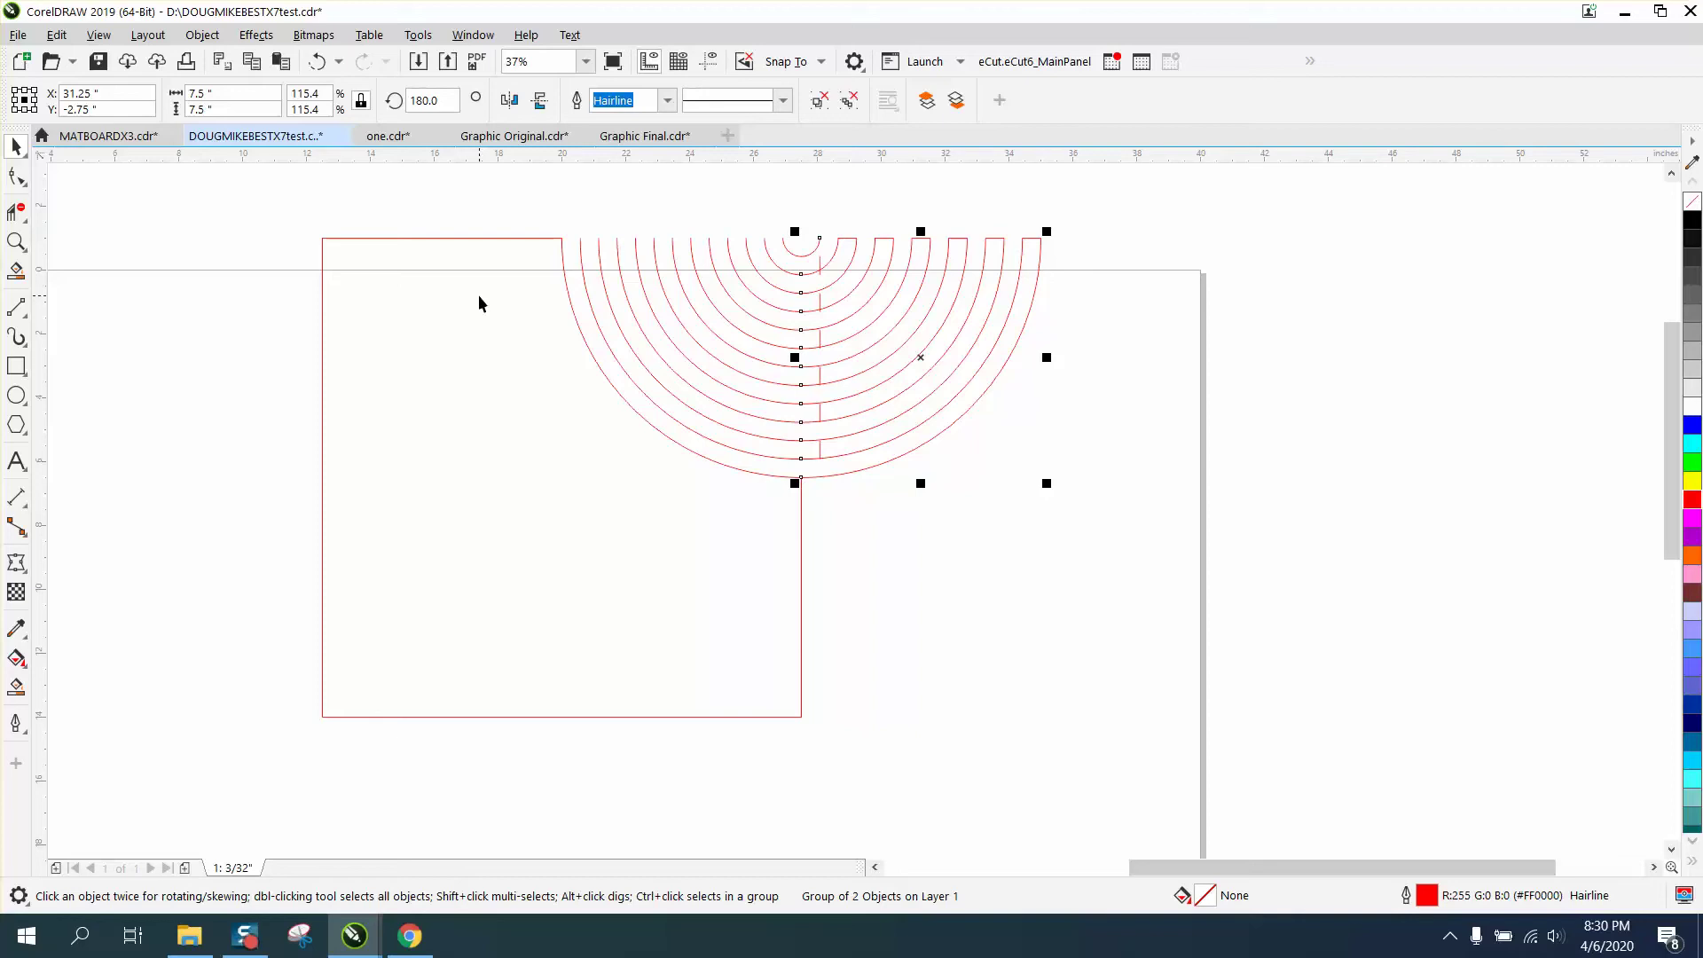
key("ctrl+r")
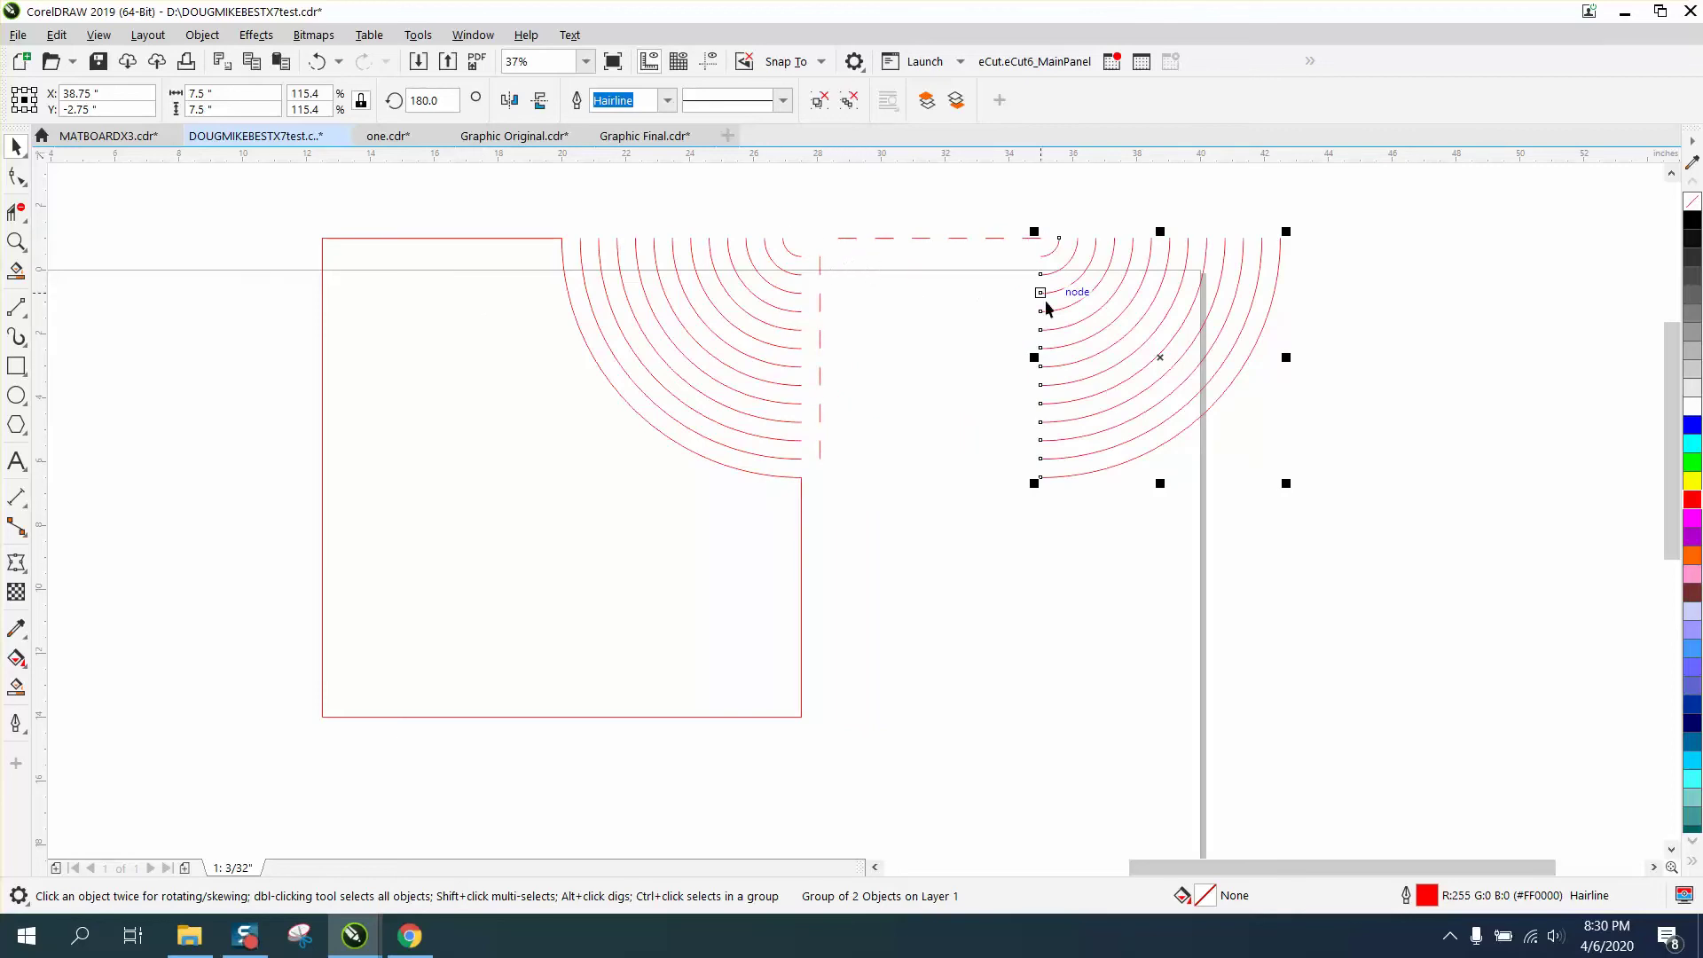
key("ctrl+z")
key("ctrl+z")
key("ctrl+z")
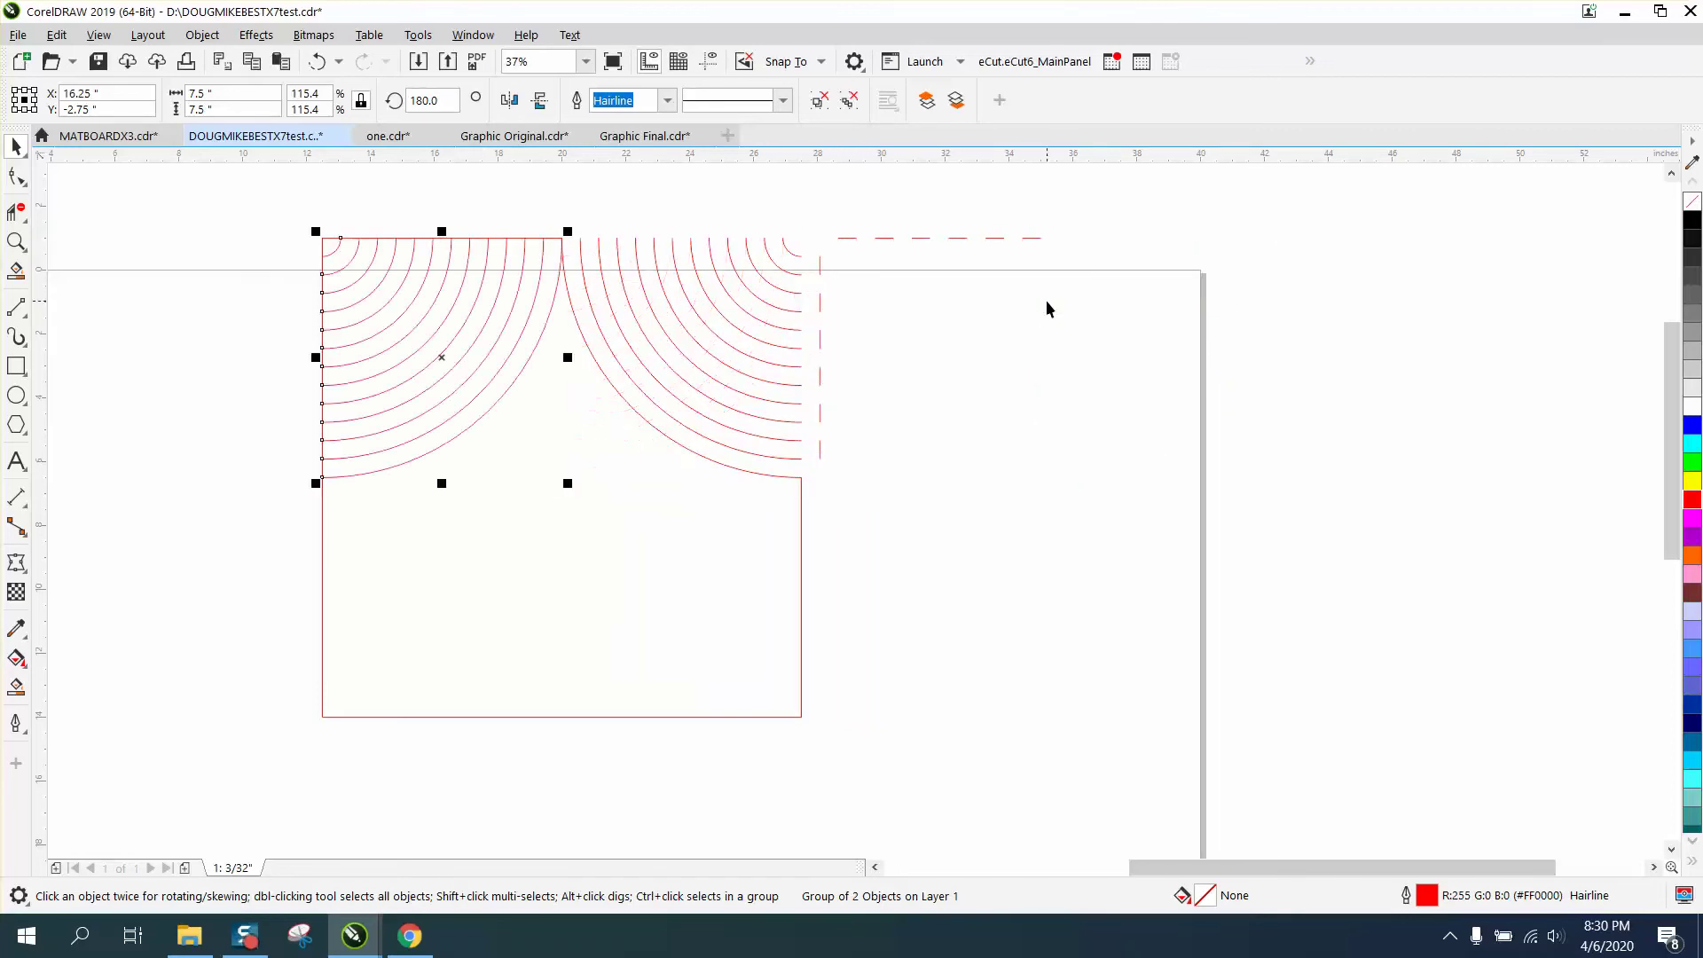
left_click(323, 526)
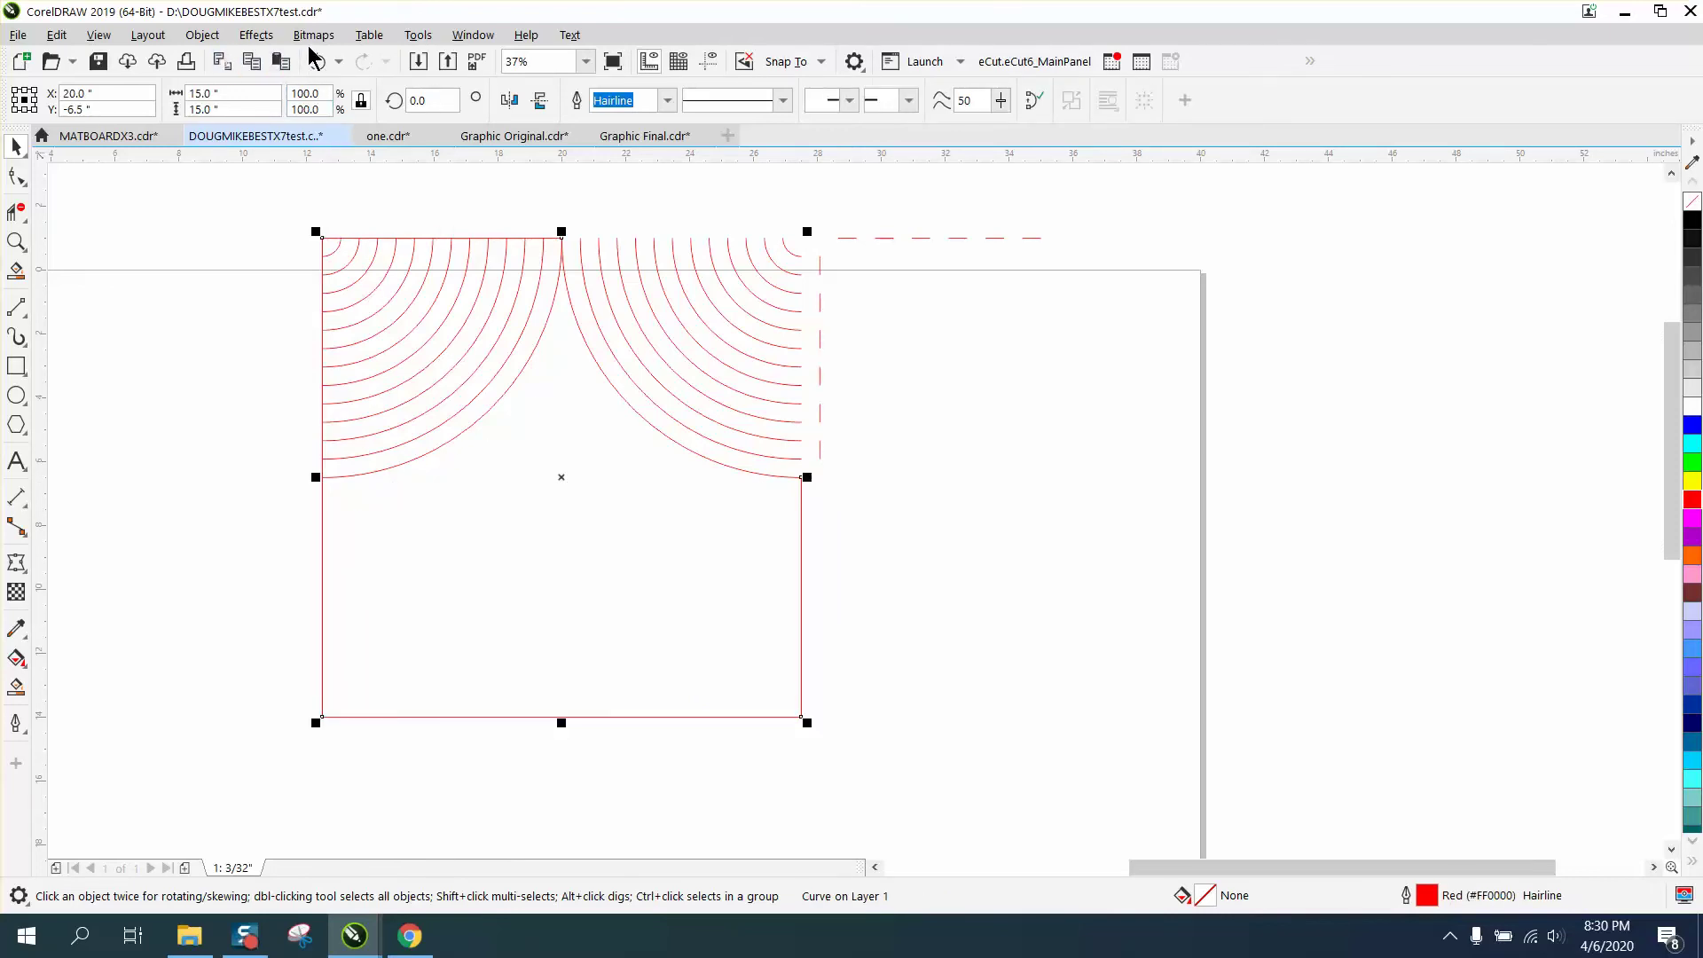
key("Delete")
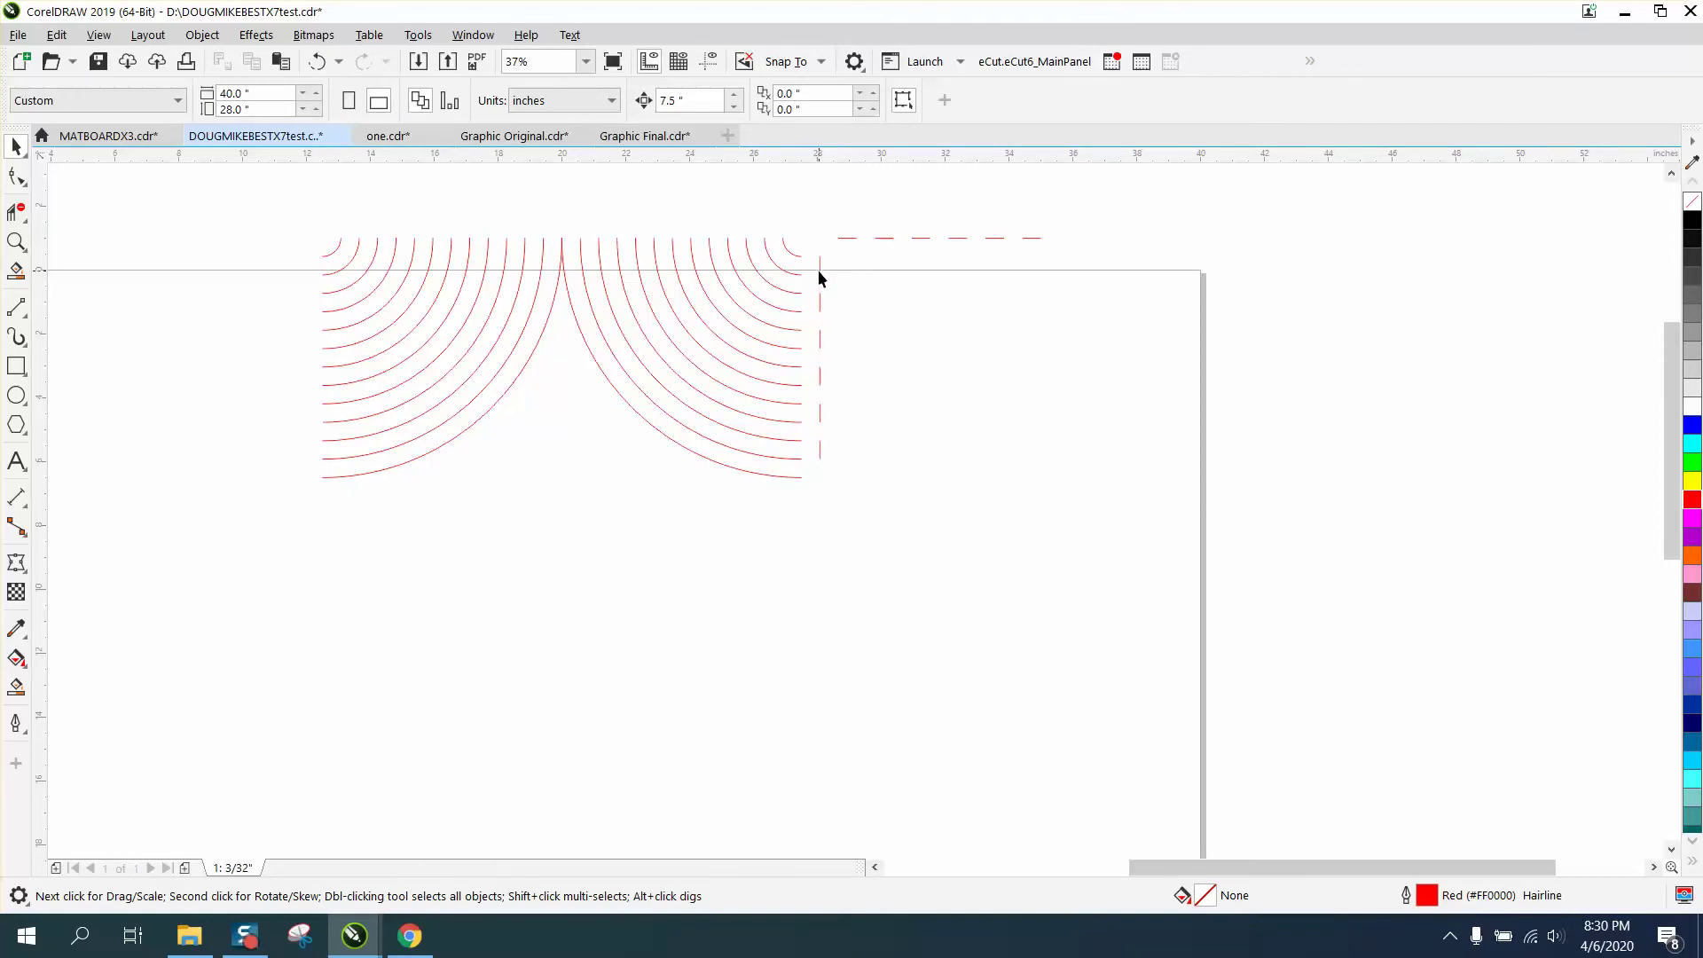
Undo ten steps to restore the separate arcs, then select the 15-inch square outline.
left_click(320, 61)
left_click(319, 61)
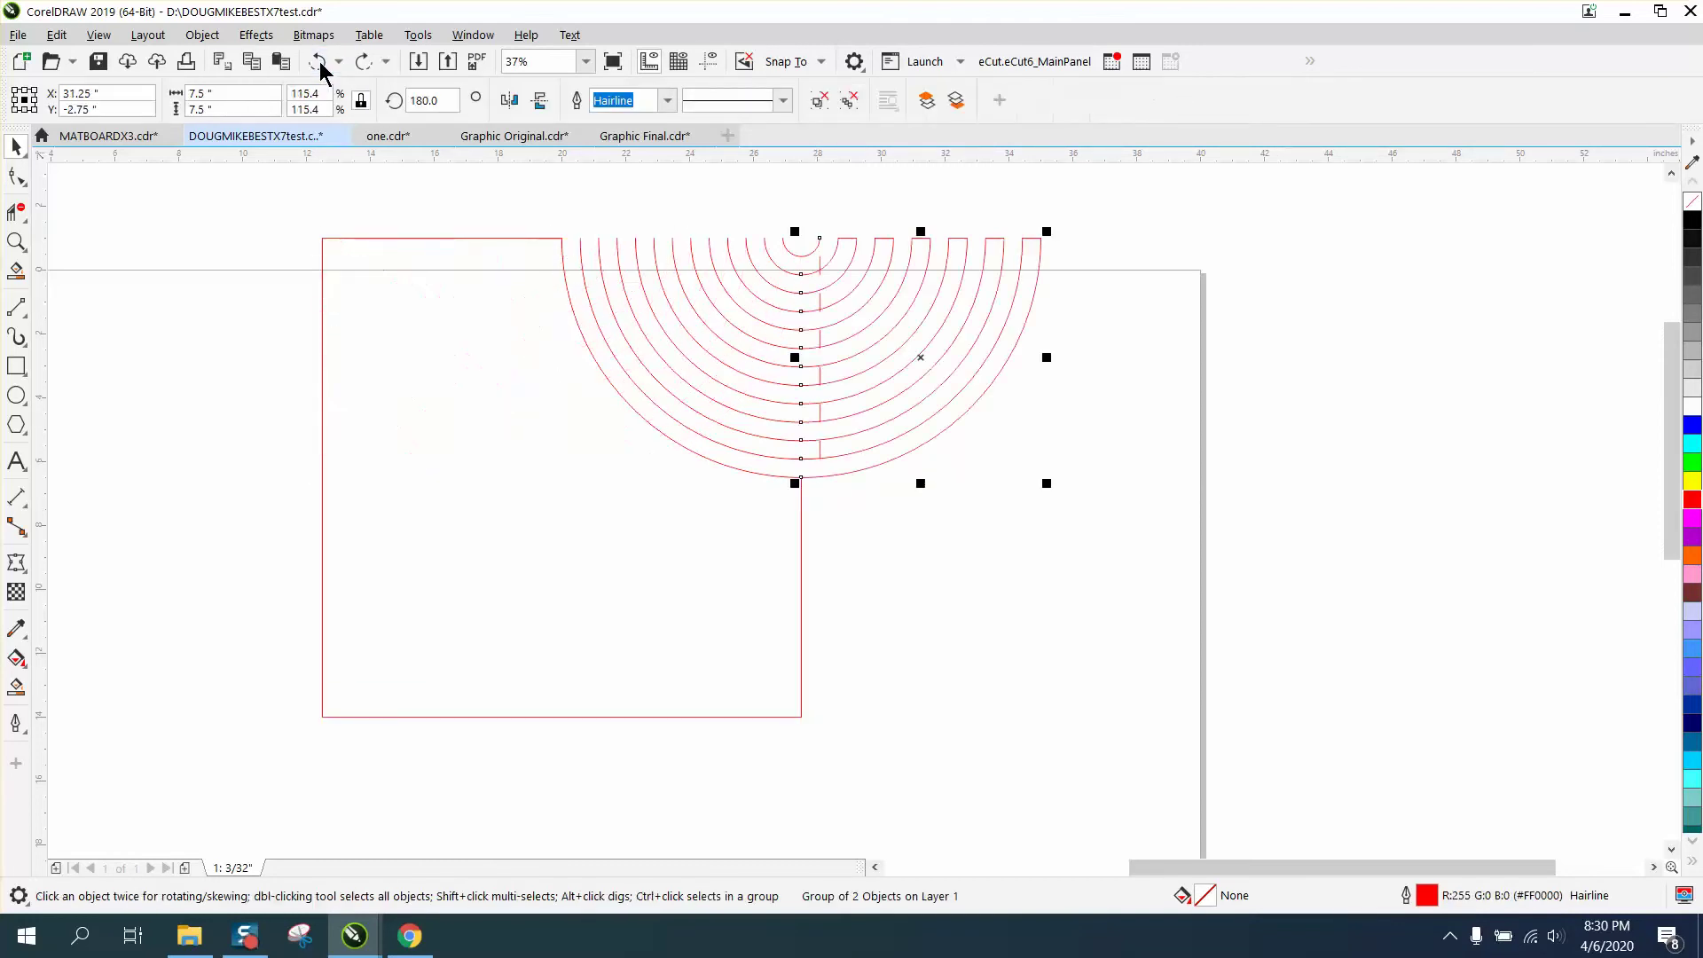
left_click(319, 61)
left_click(320, 62)
left_click(319, 61)
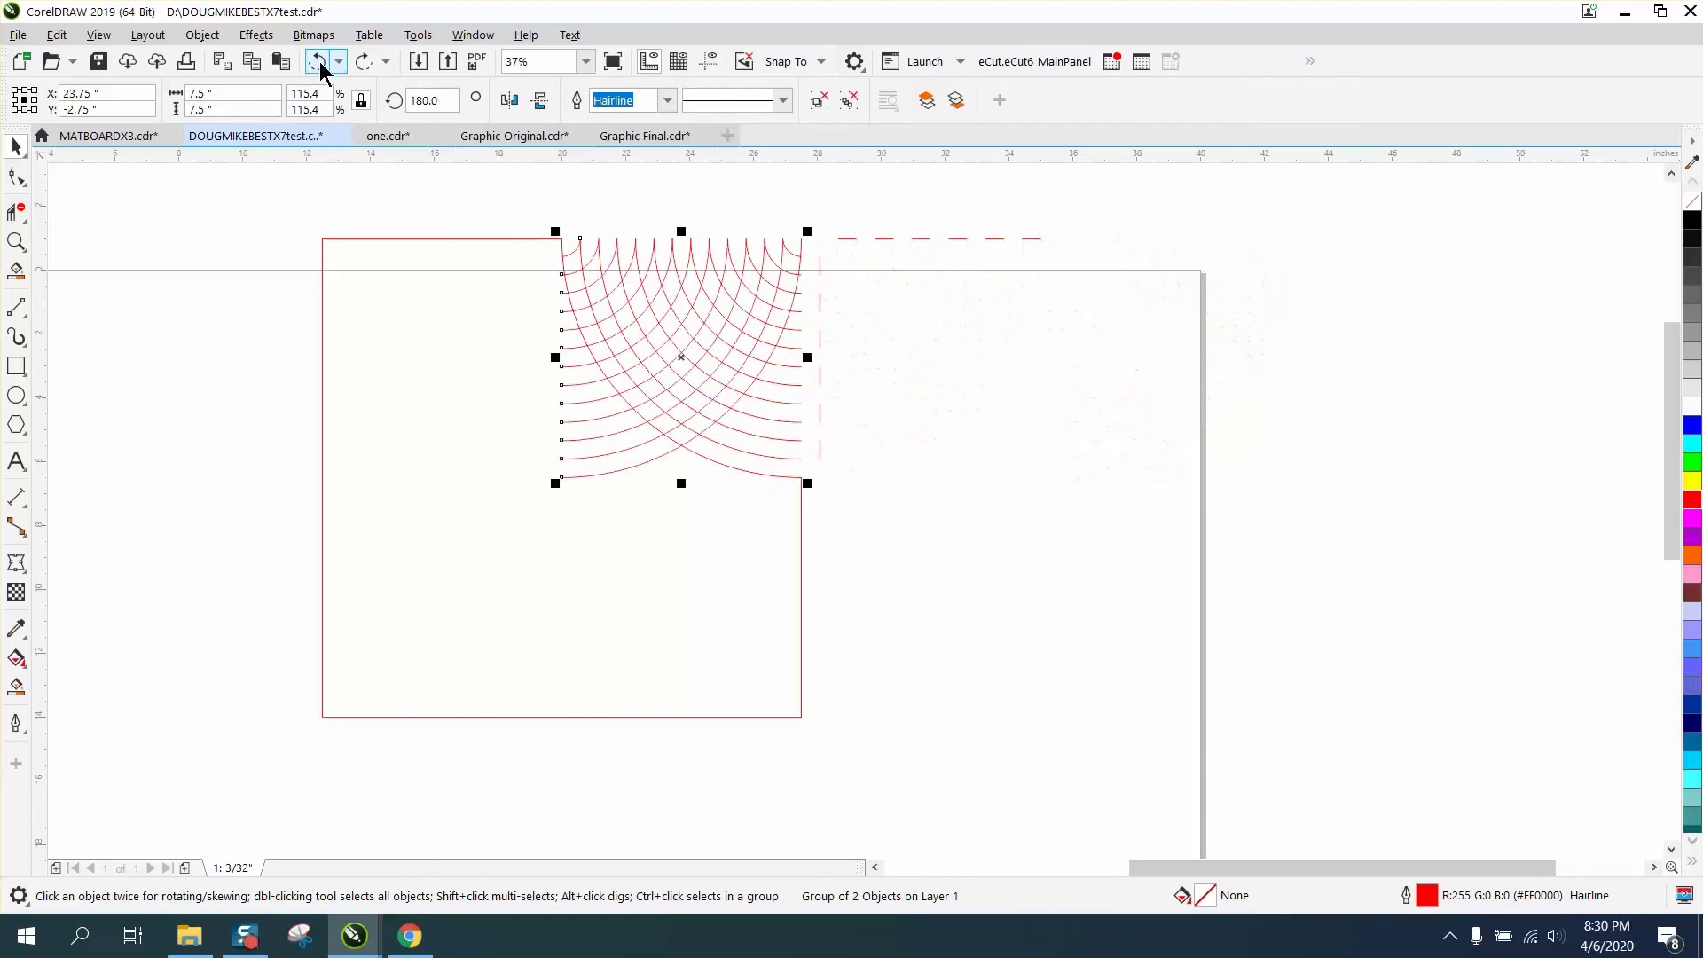
left_click(319, 61)
left_click(319, 61)
left_click(319, 61)
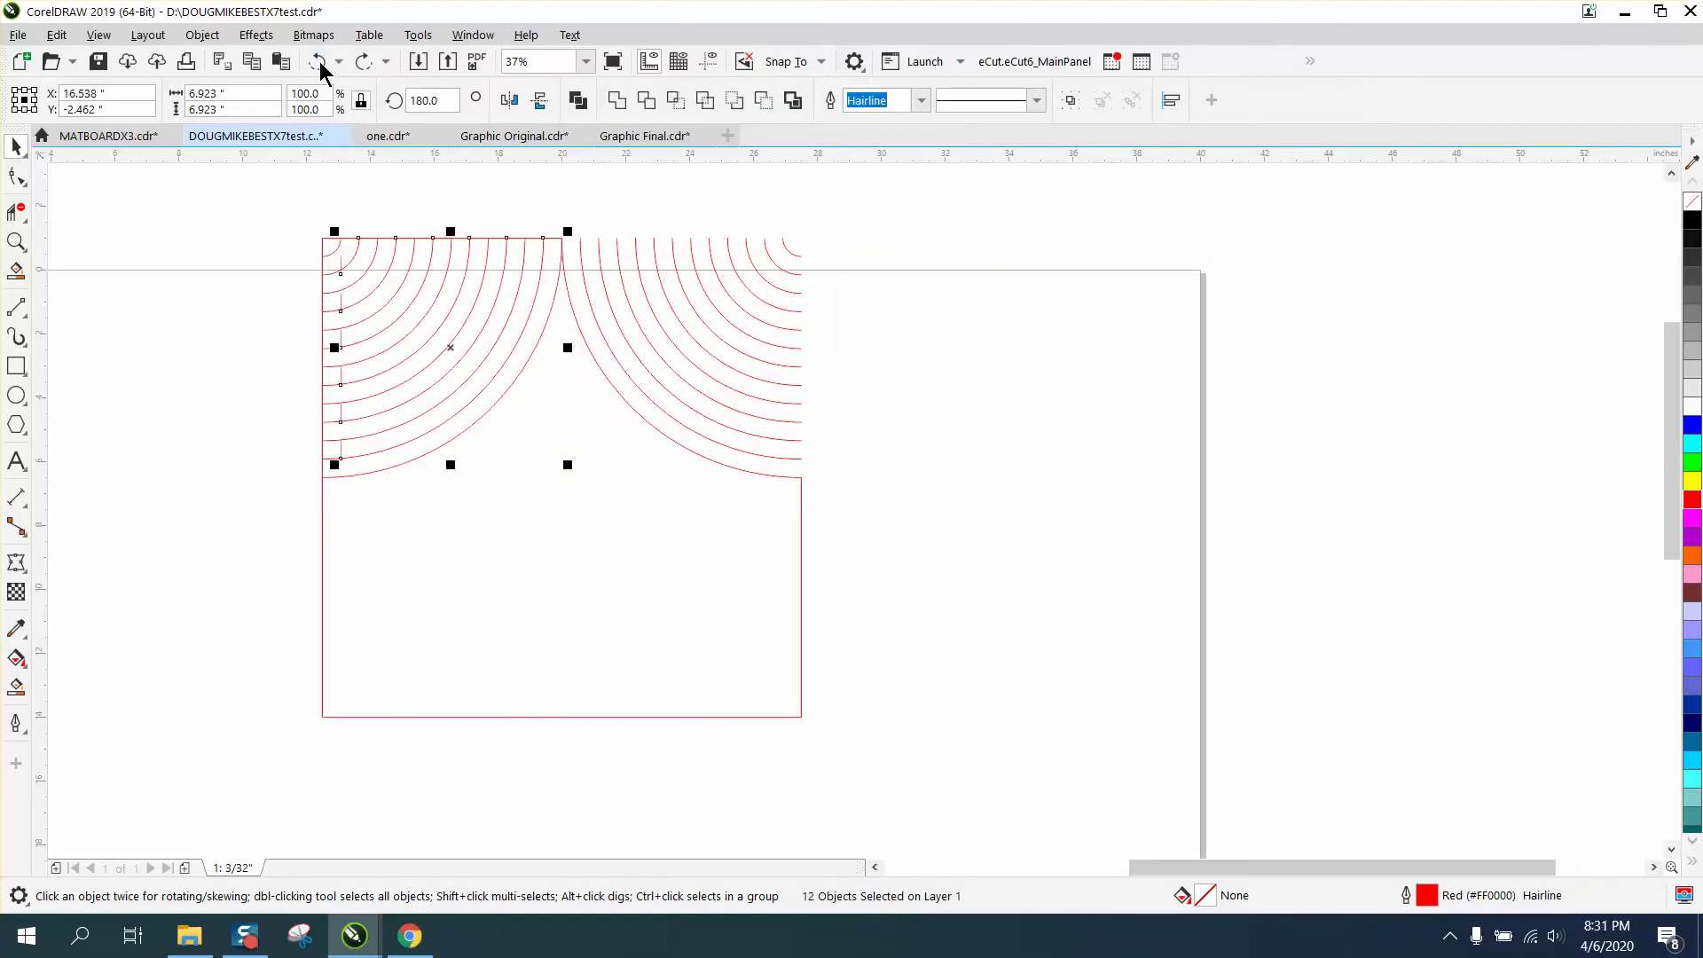
left_click(319, 61)
left_click(319, 61)
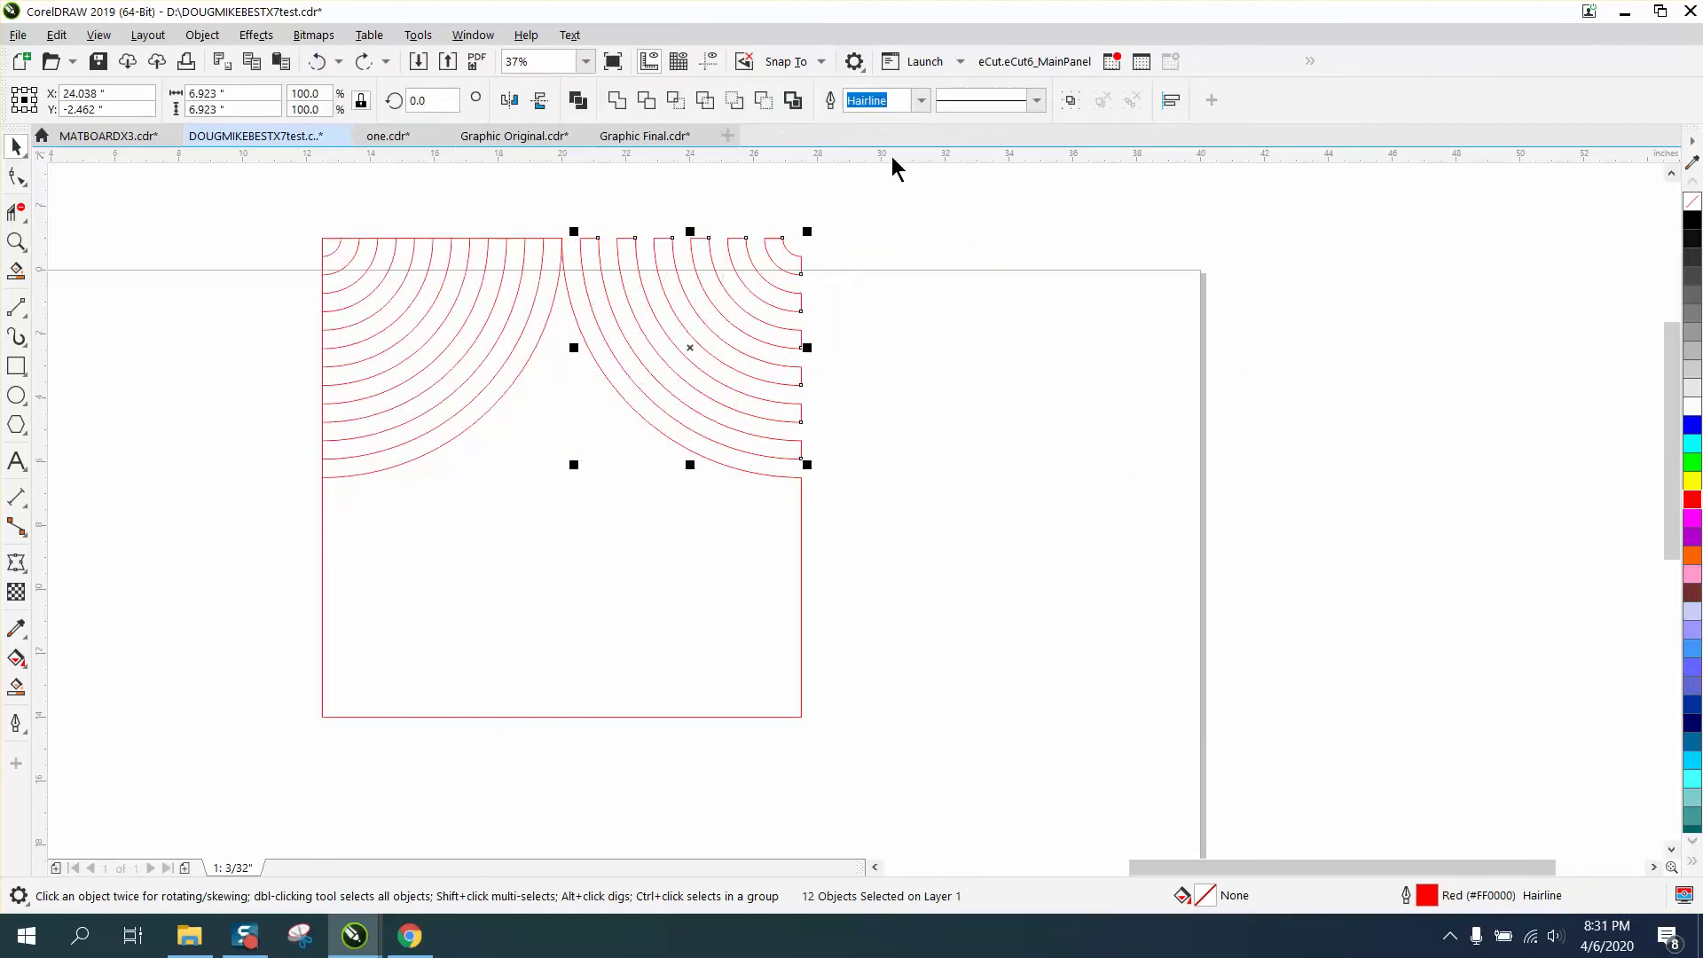
left_click(800, 511)
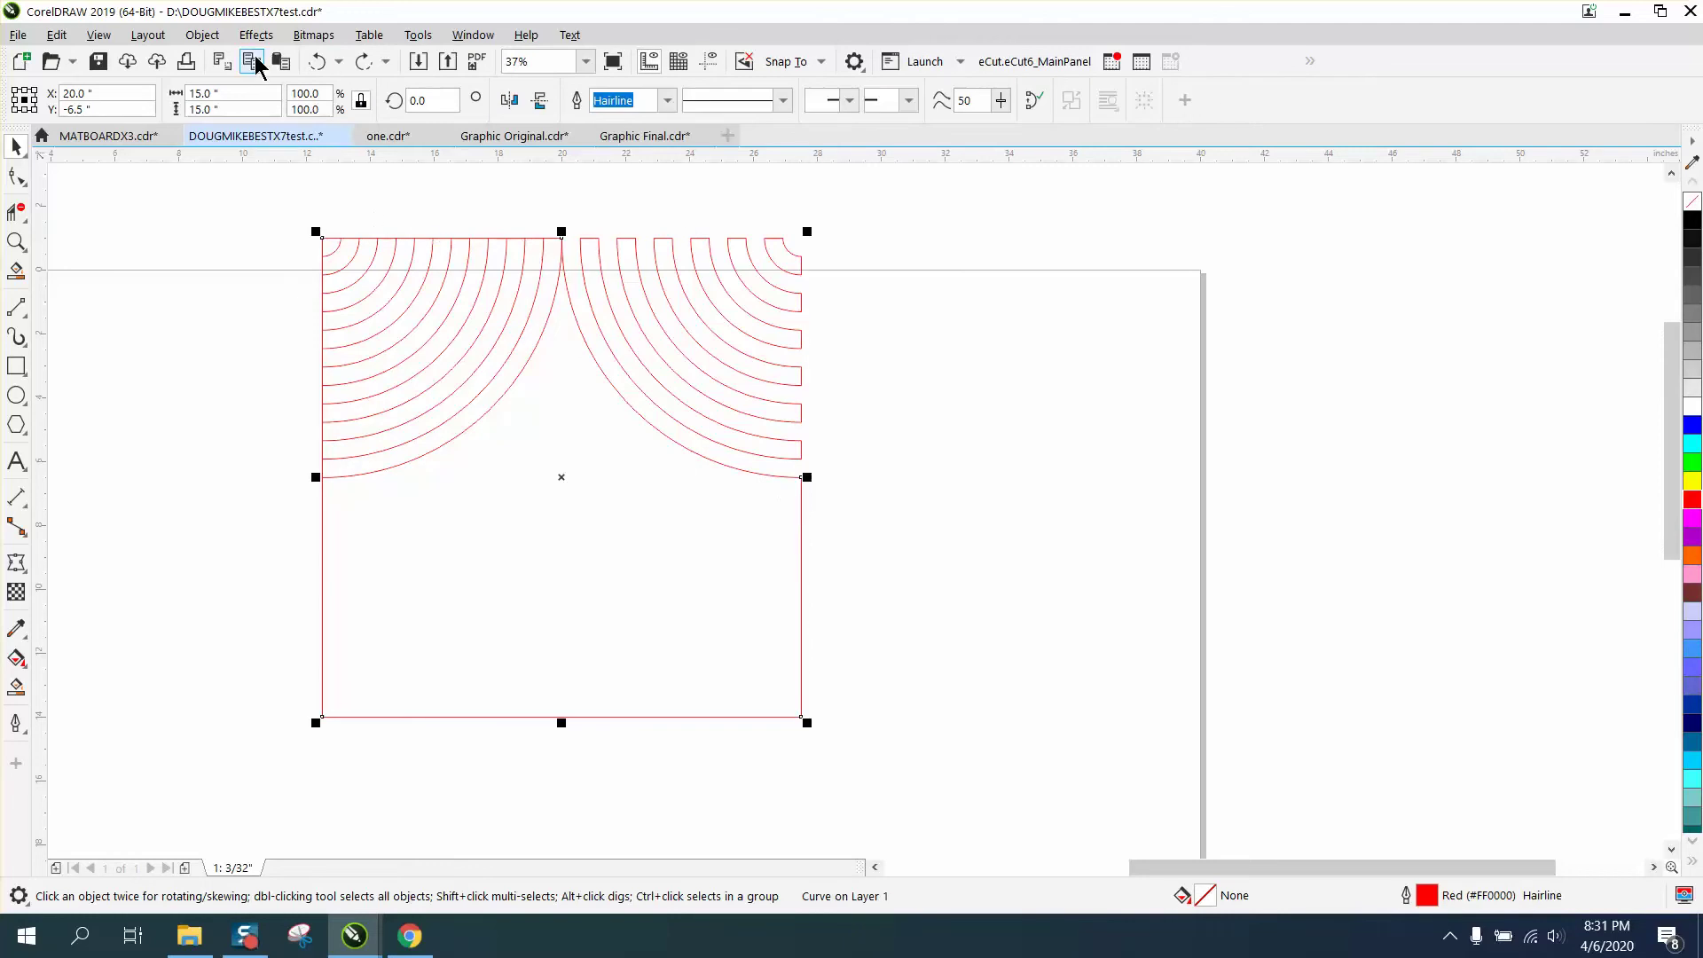
Delete the square outline and the left set of arcs.
key("Delete")
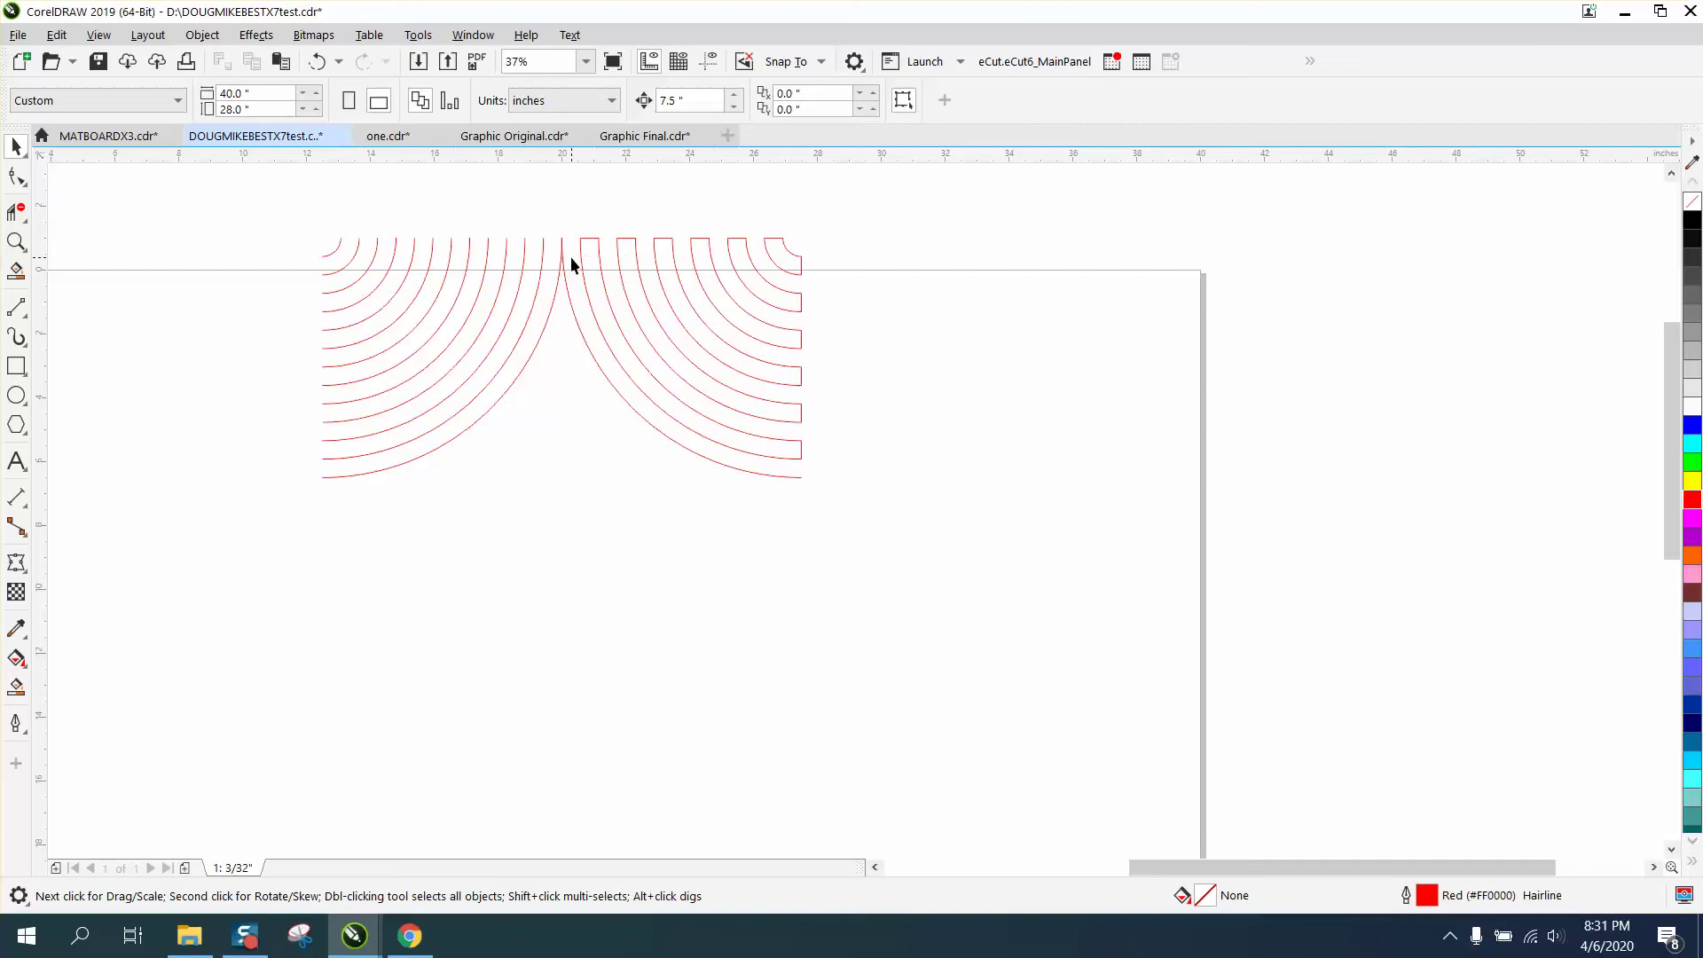
left_click_drag(304, 215, 569, 490)
key("Delete")
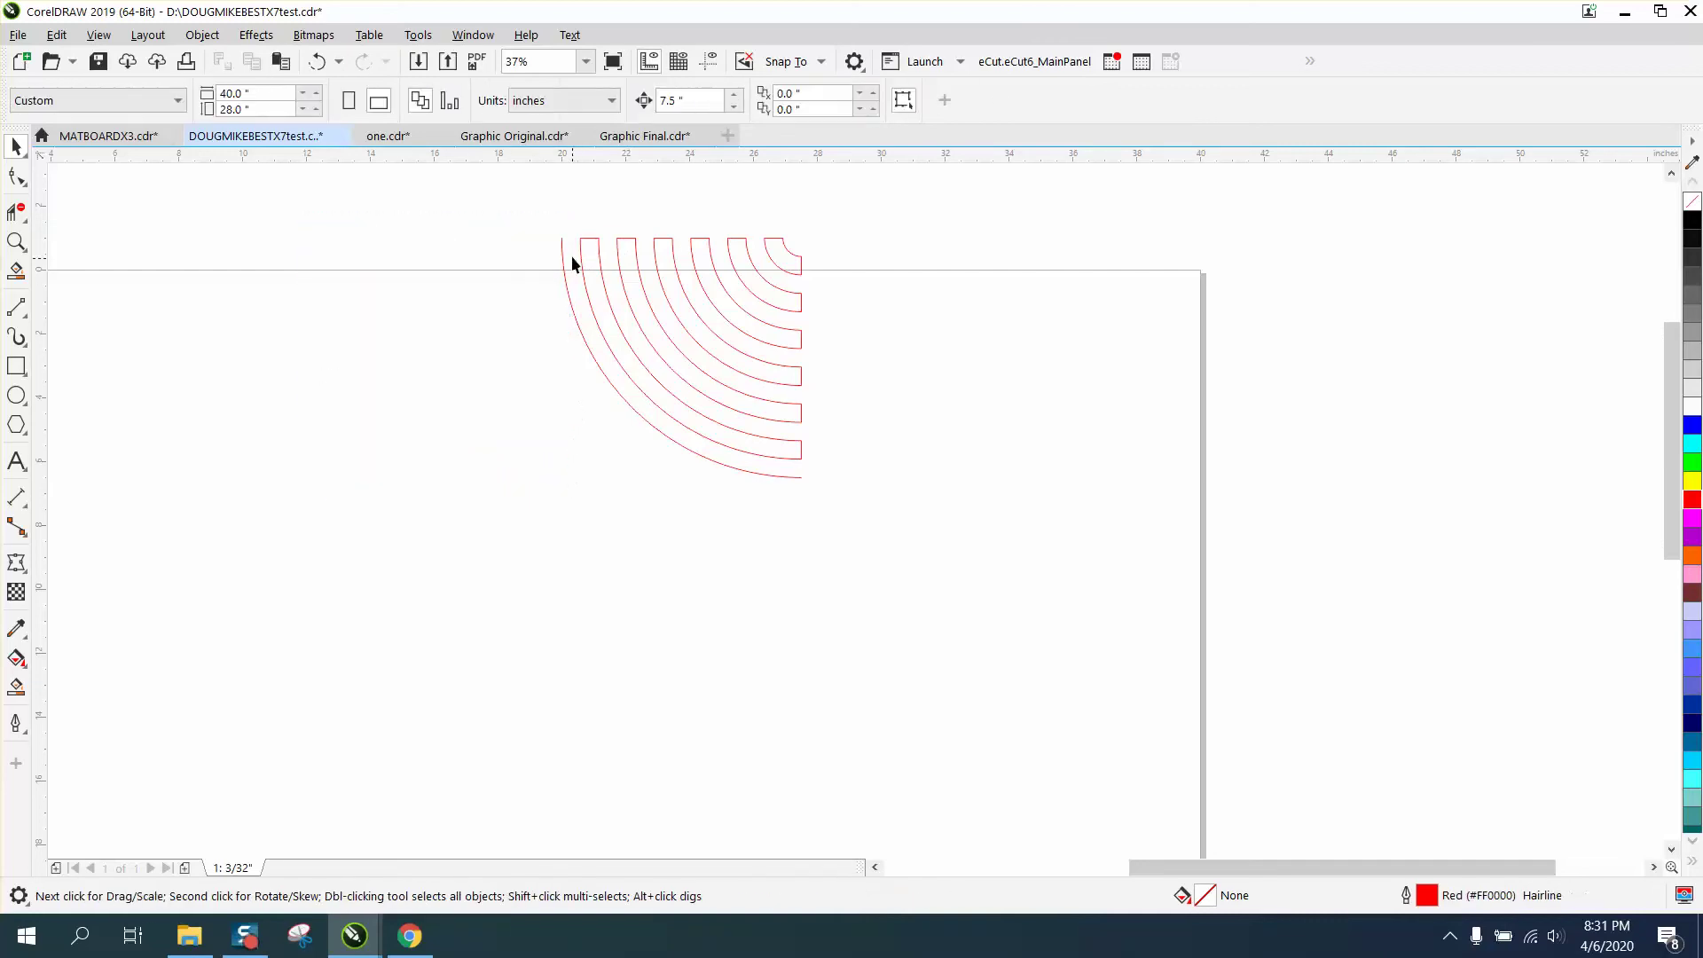
Mirror the right arcs horizontally and move the copy into the left half.
left_click_drag(536, 215, 896, 507)
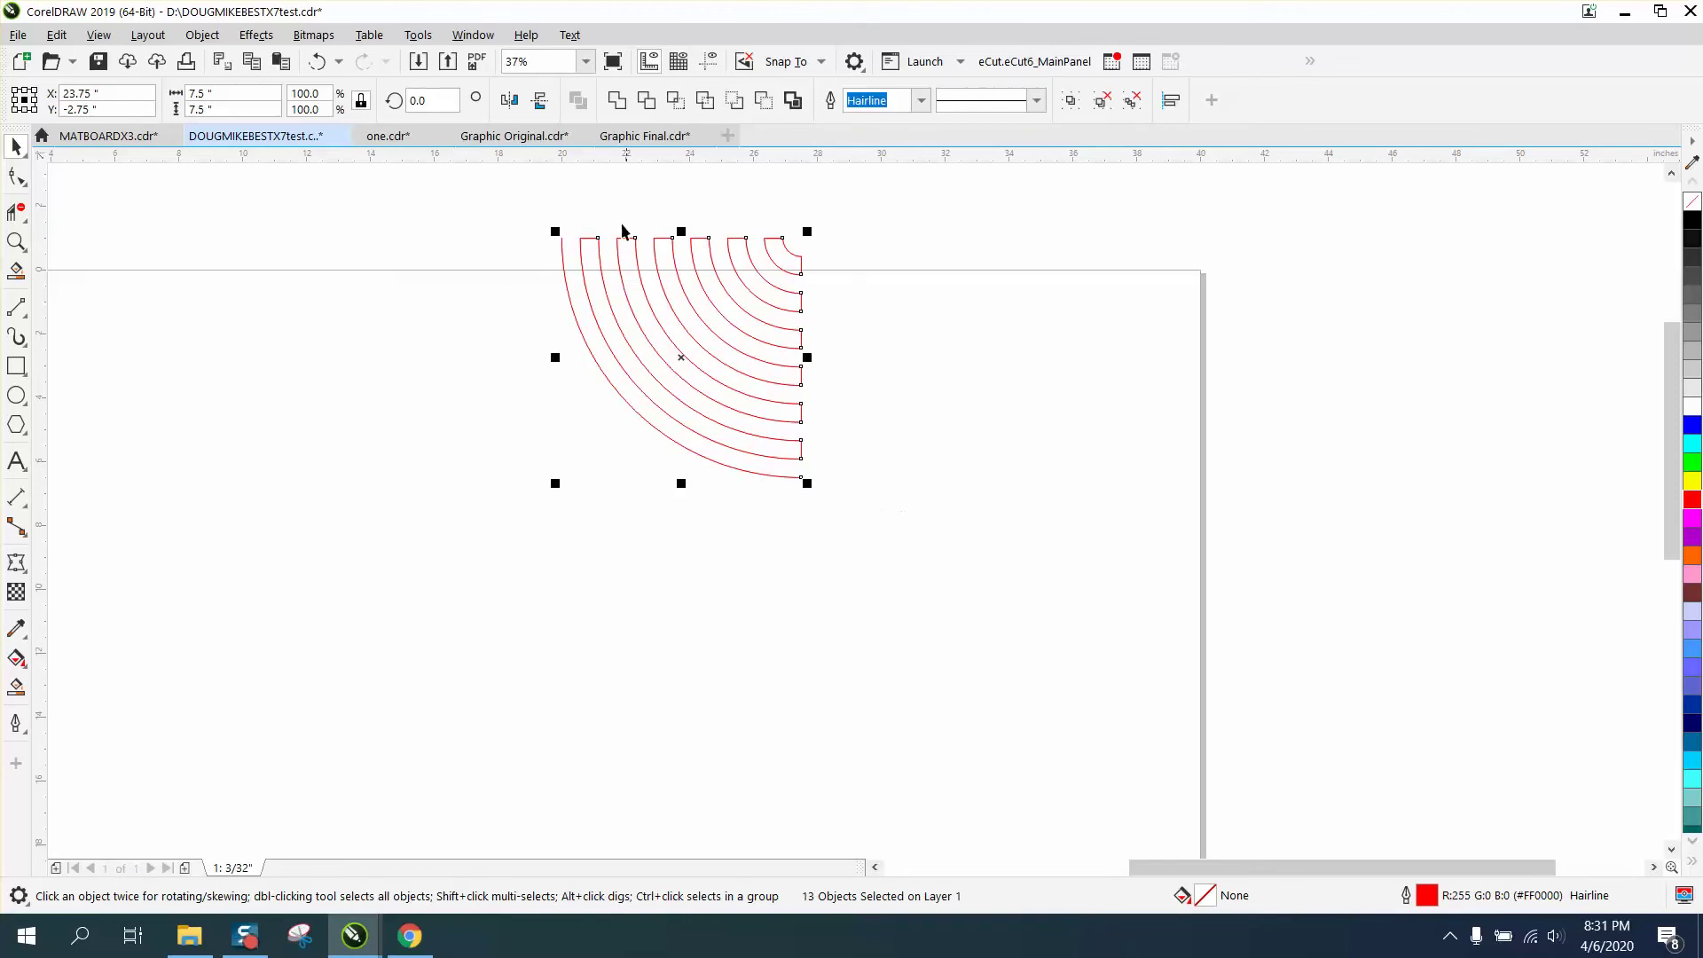
left_click(511, 99)
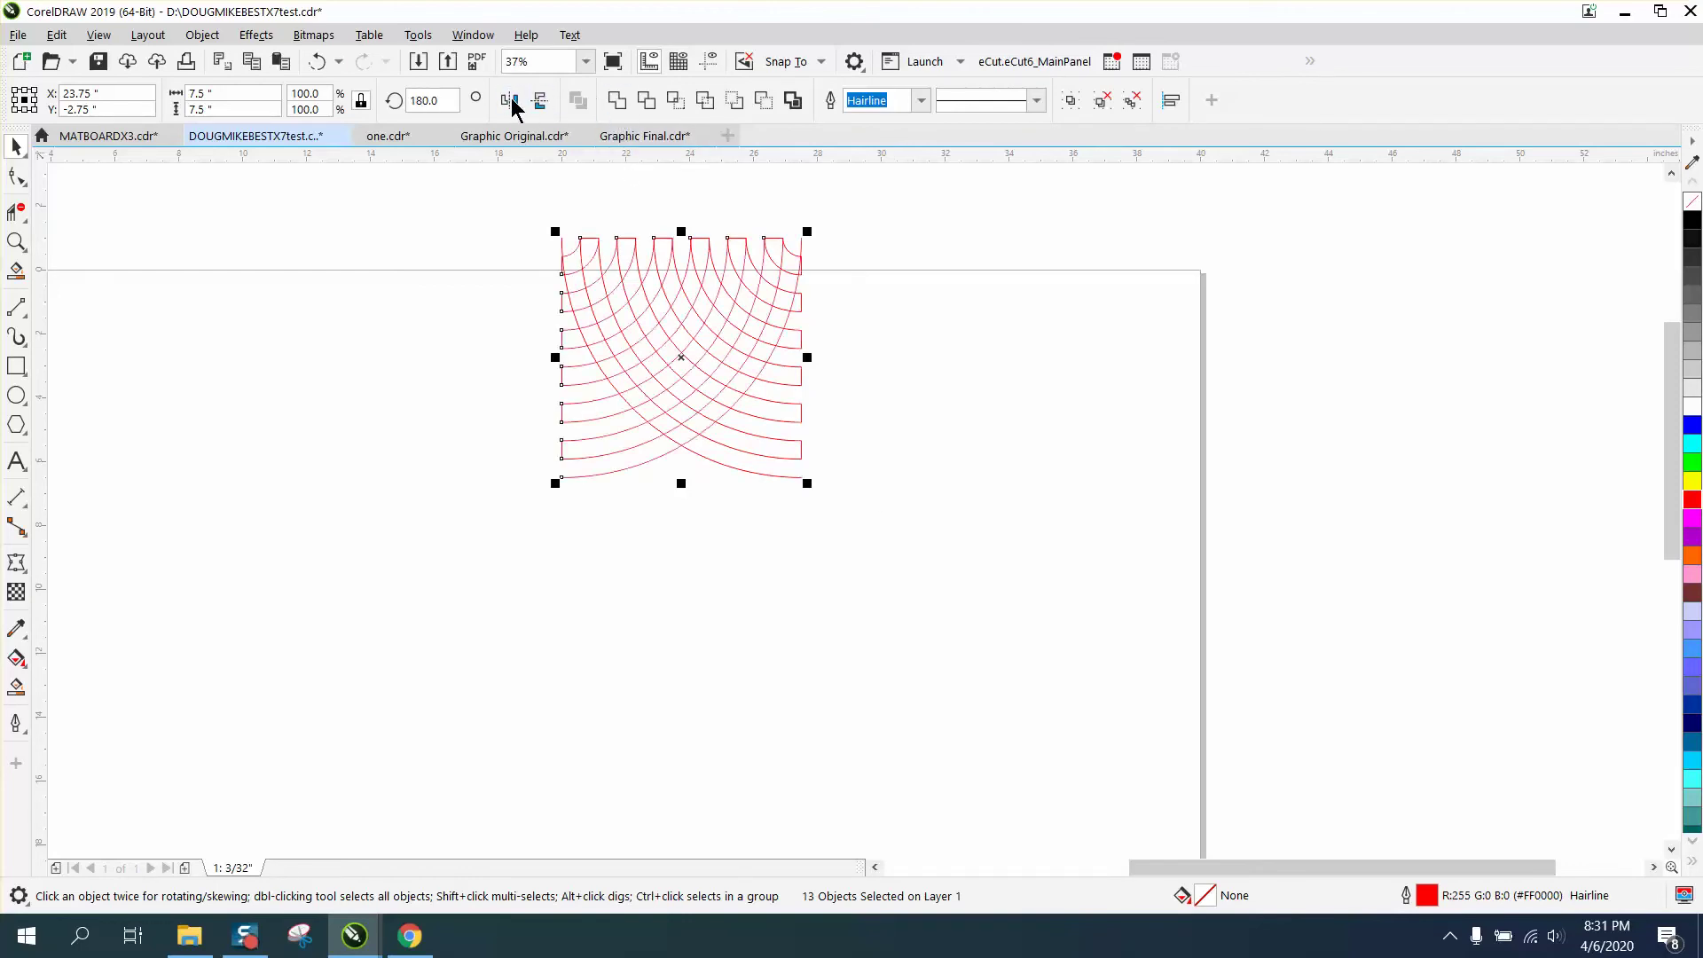
key("Down")
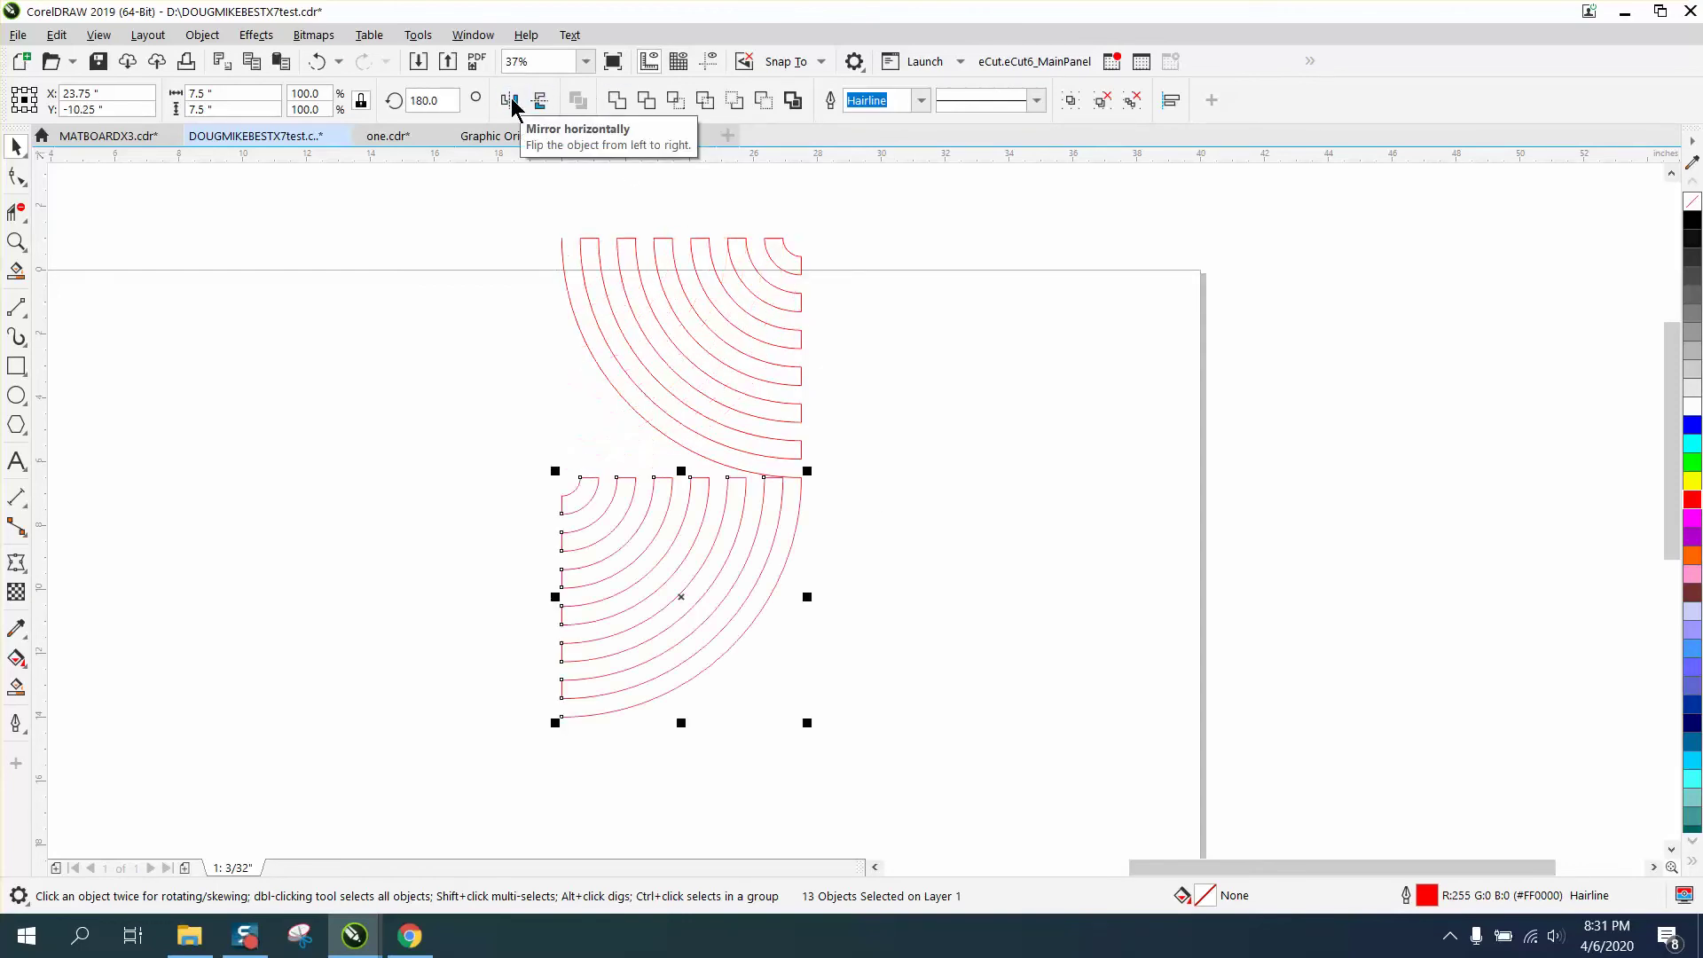
key("Up")
key("Left")
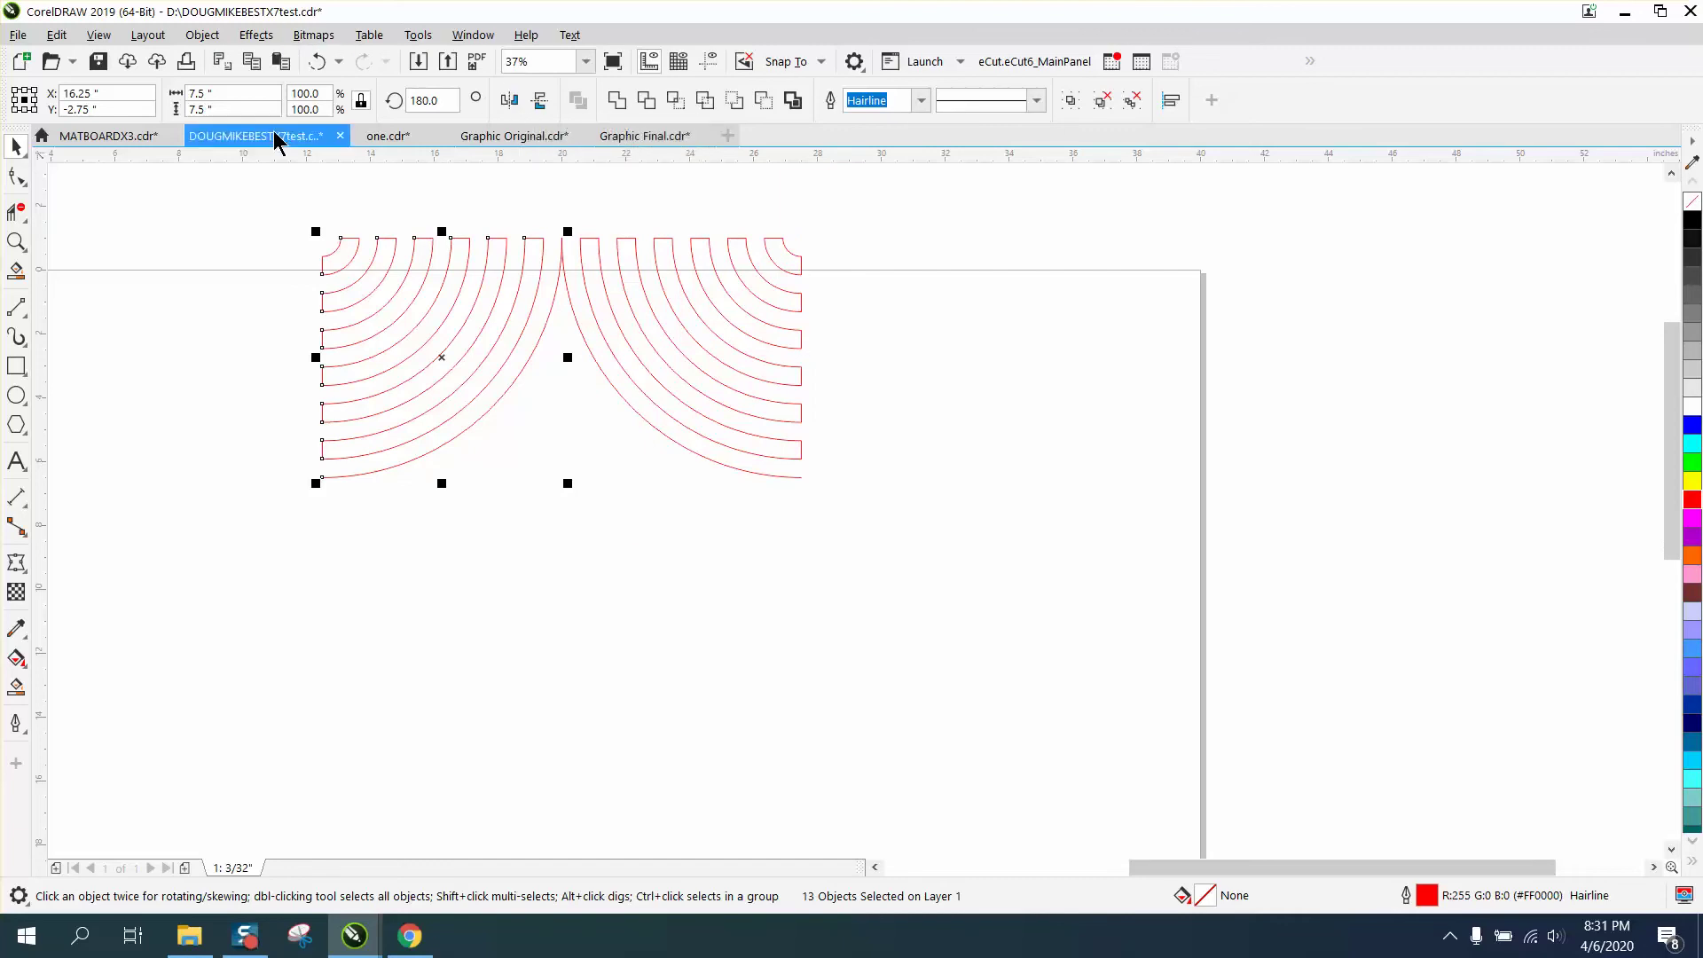
Duplicate both top arc sets, flip vertically, and move the copy into the bottom half.
left_click_drag(267, 185, 917, 575)
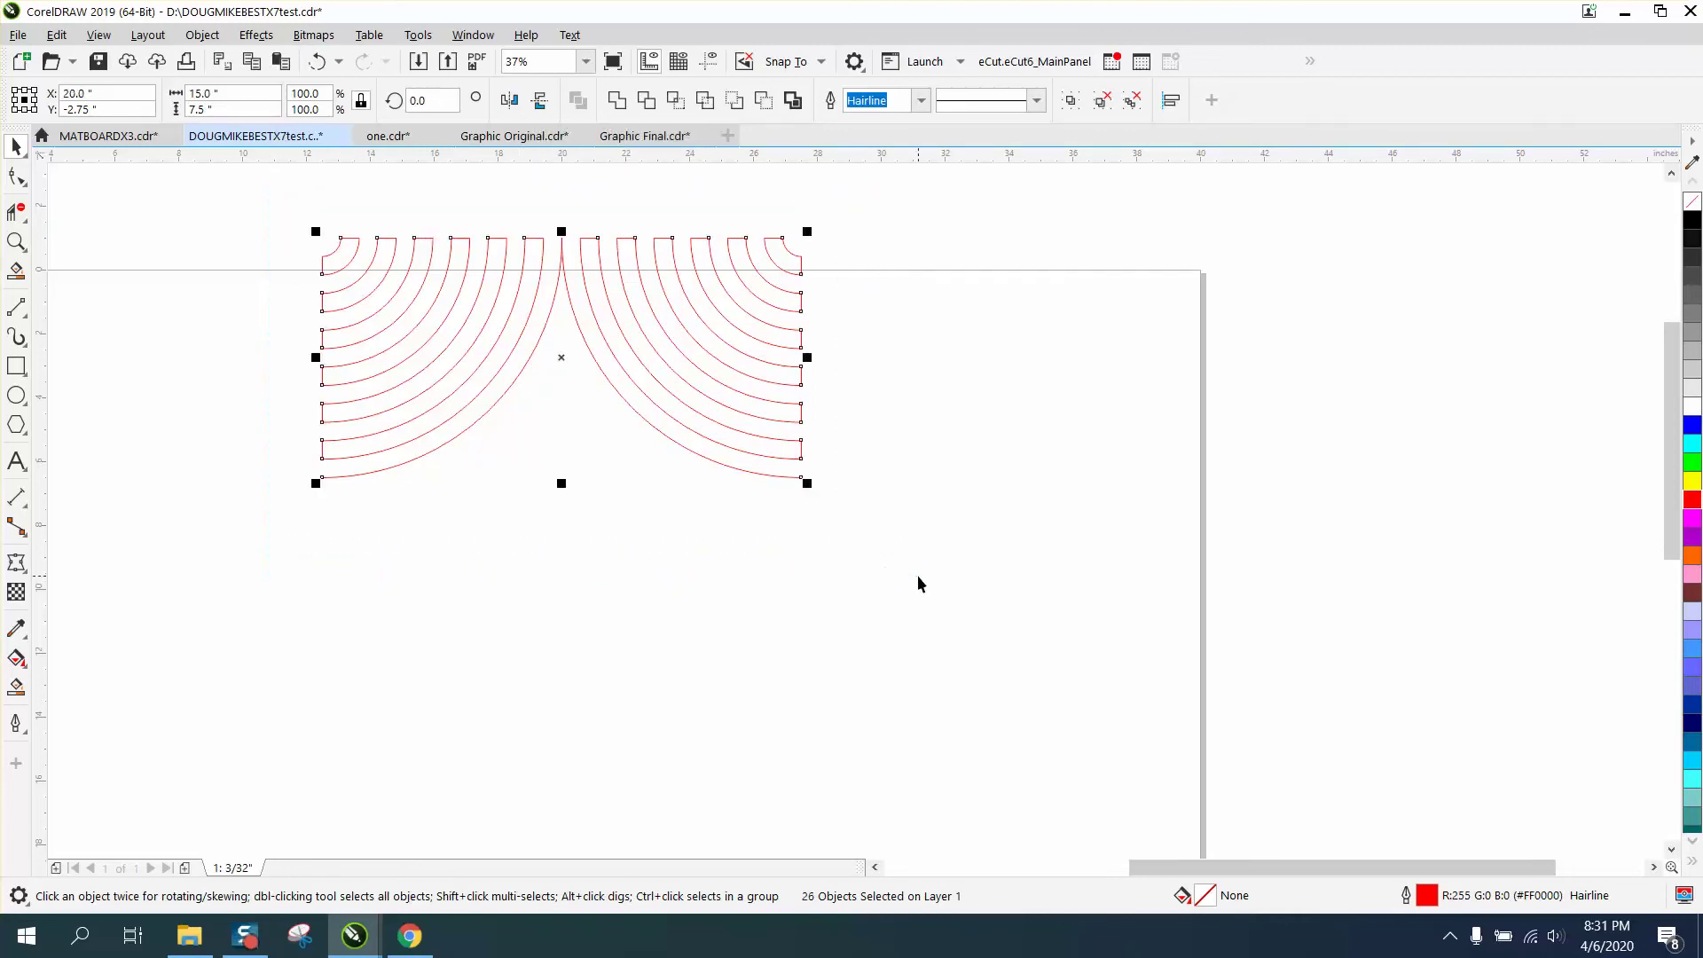
key("KP_Add")
left_click(540, 100)
key("Down")
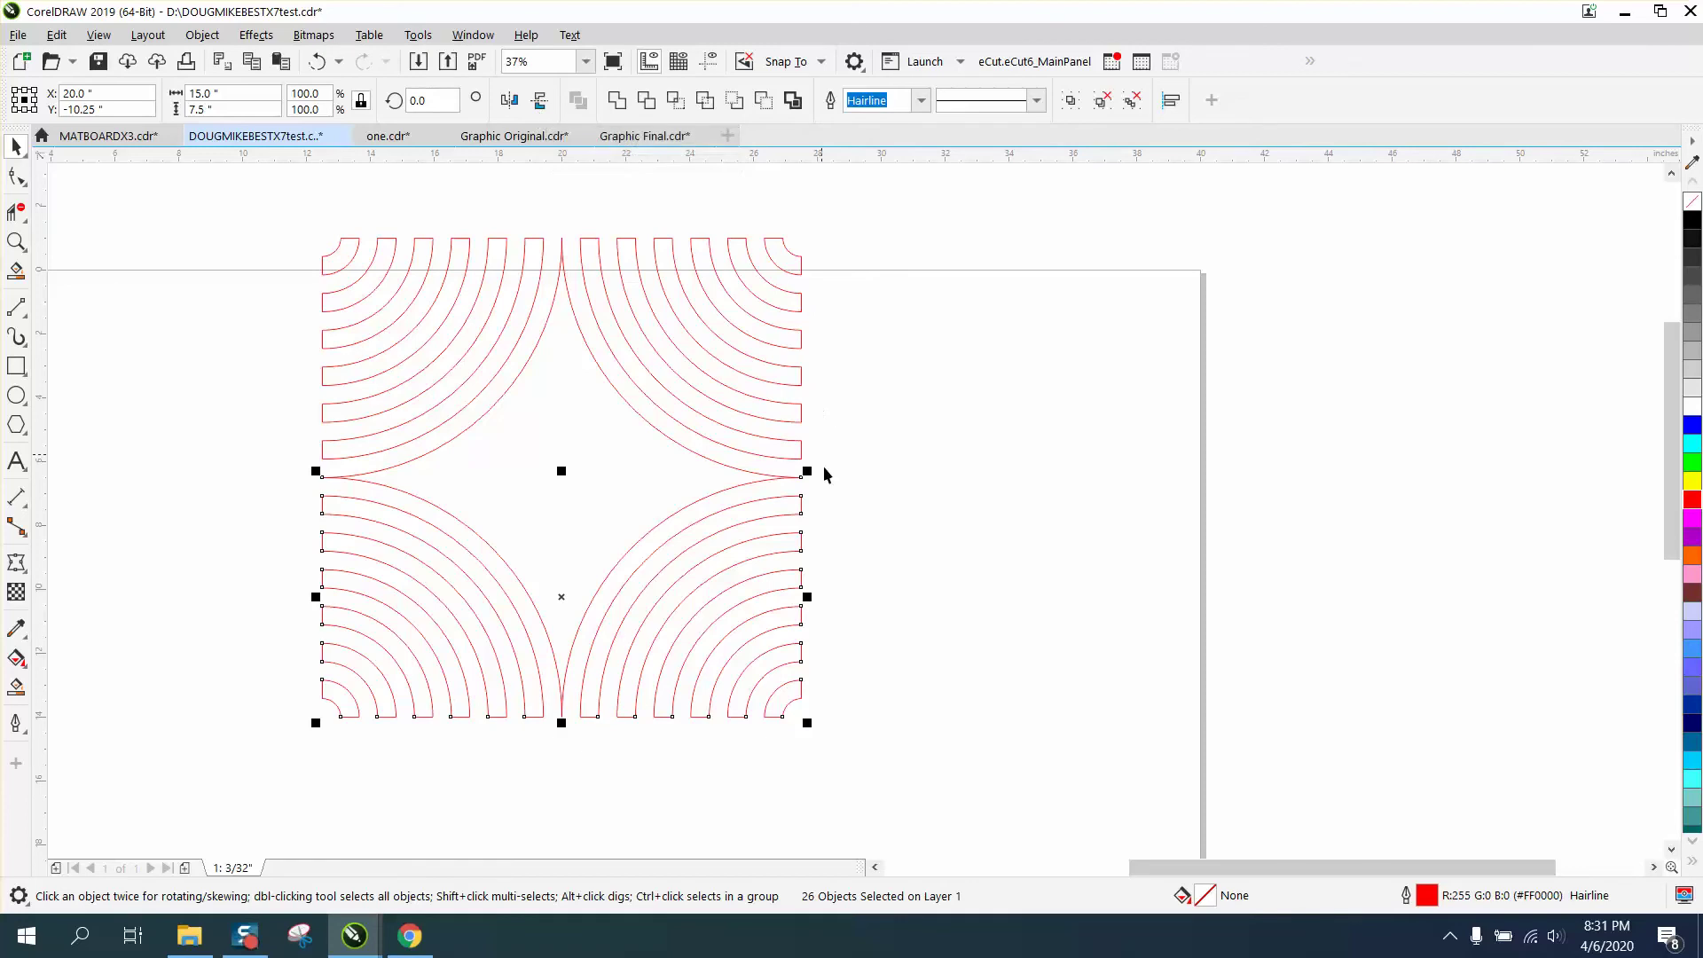
Draw a 16-inch square around the pattern and centre it on the page.
left_click_drag(280, 227, 404, 433)
left_click_drag(919, 715, 920, 720)
scroll(180, 199, "down", 2)
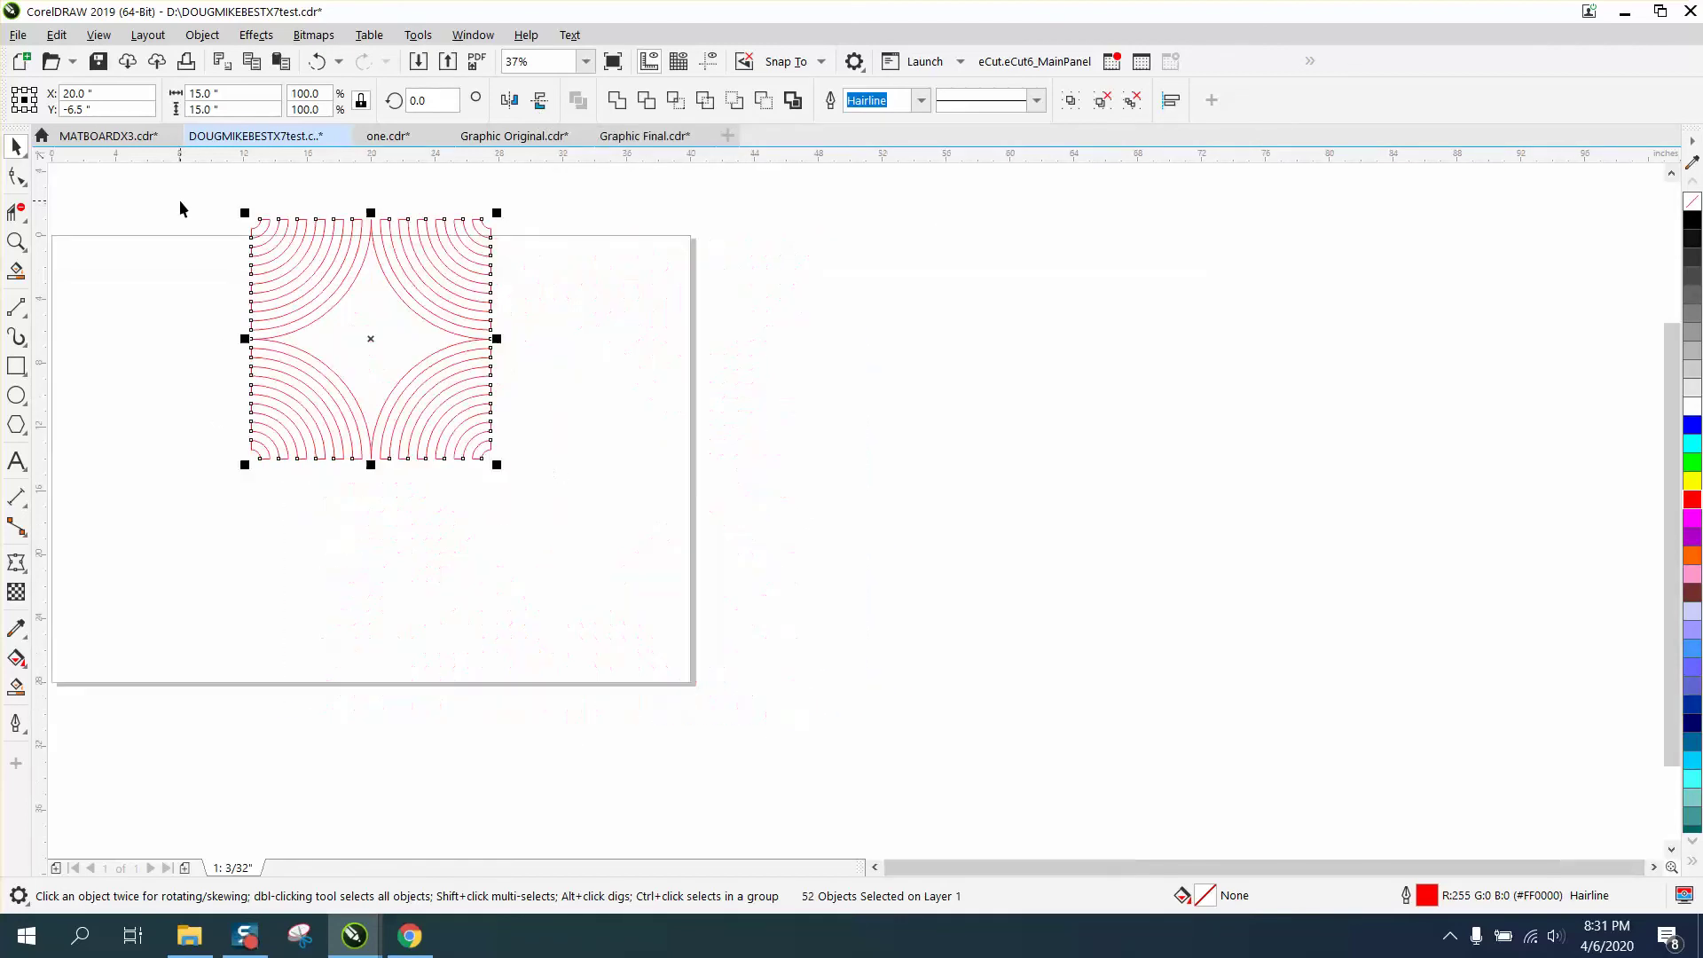
left_click(16, 365)
left_click_drag(190, 209, 497, 471)
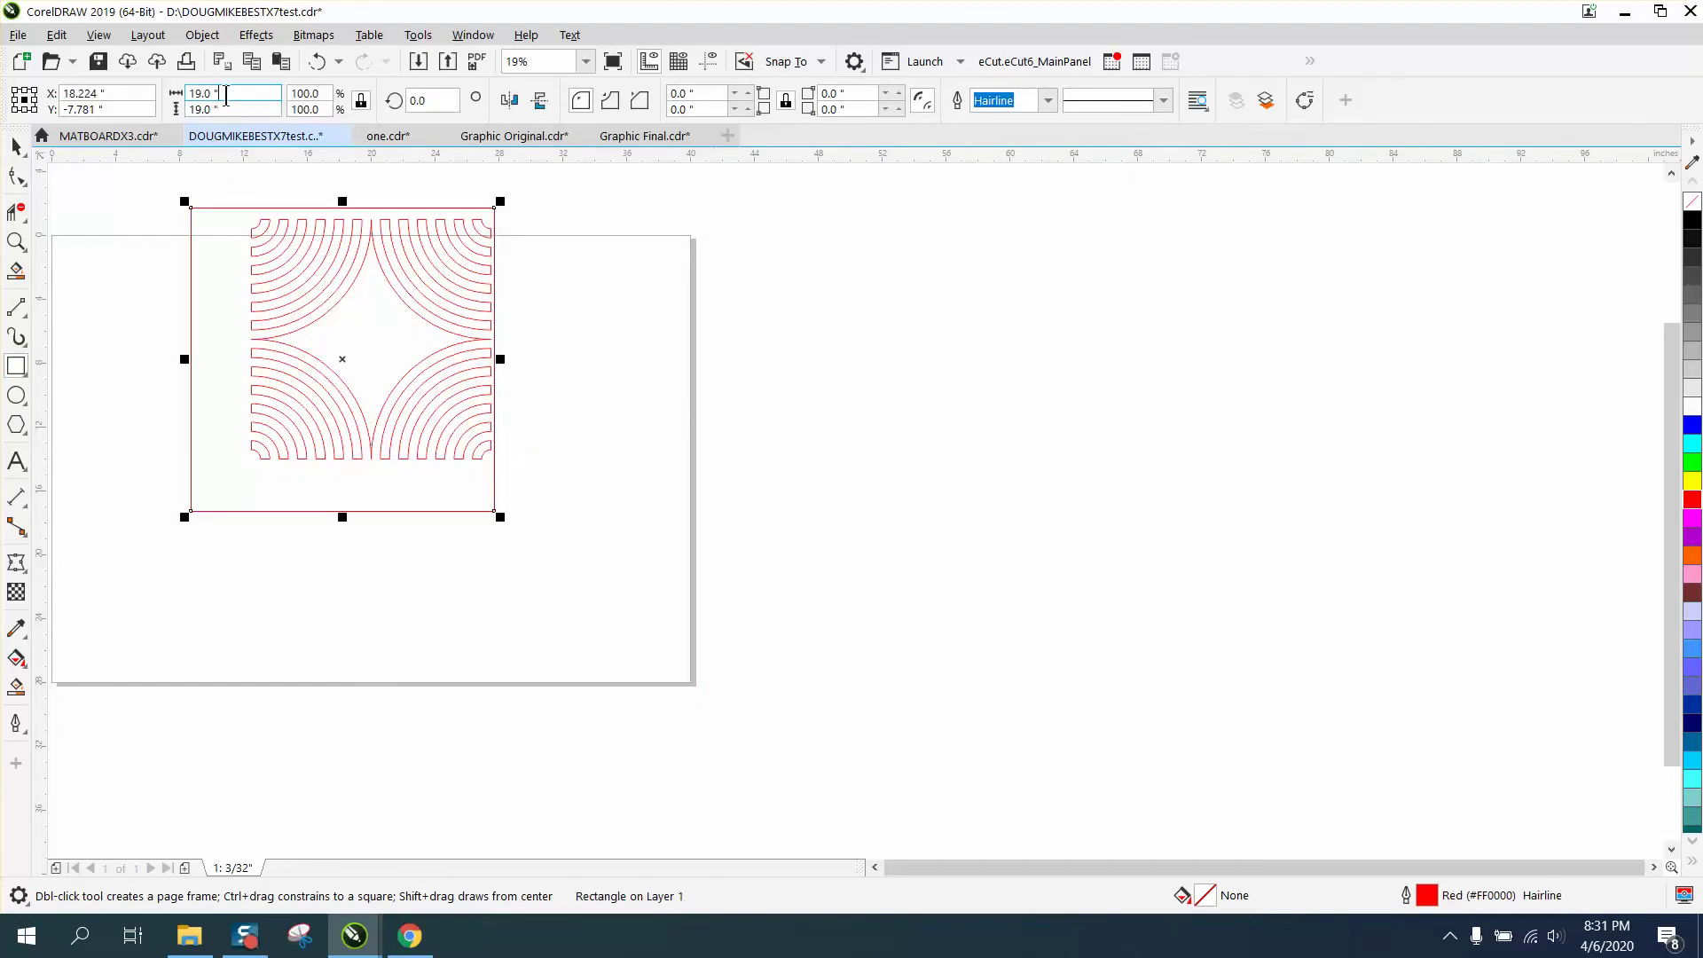
type("16")
key("Return")
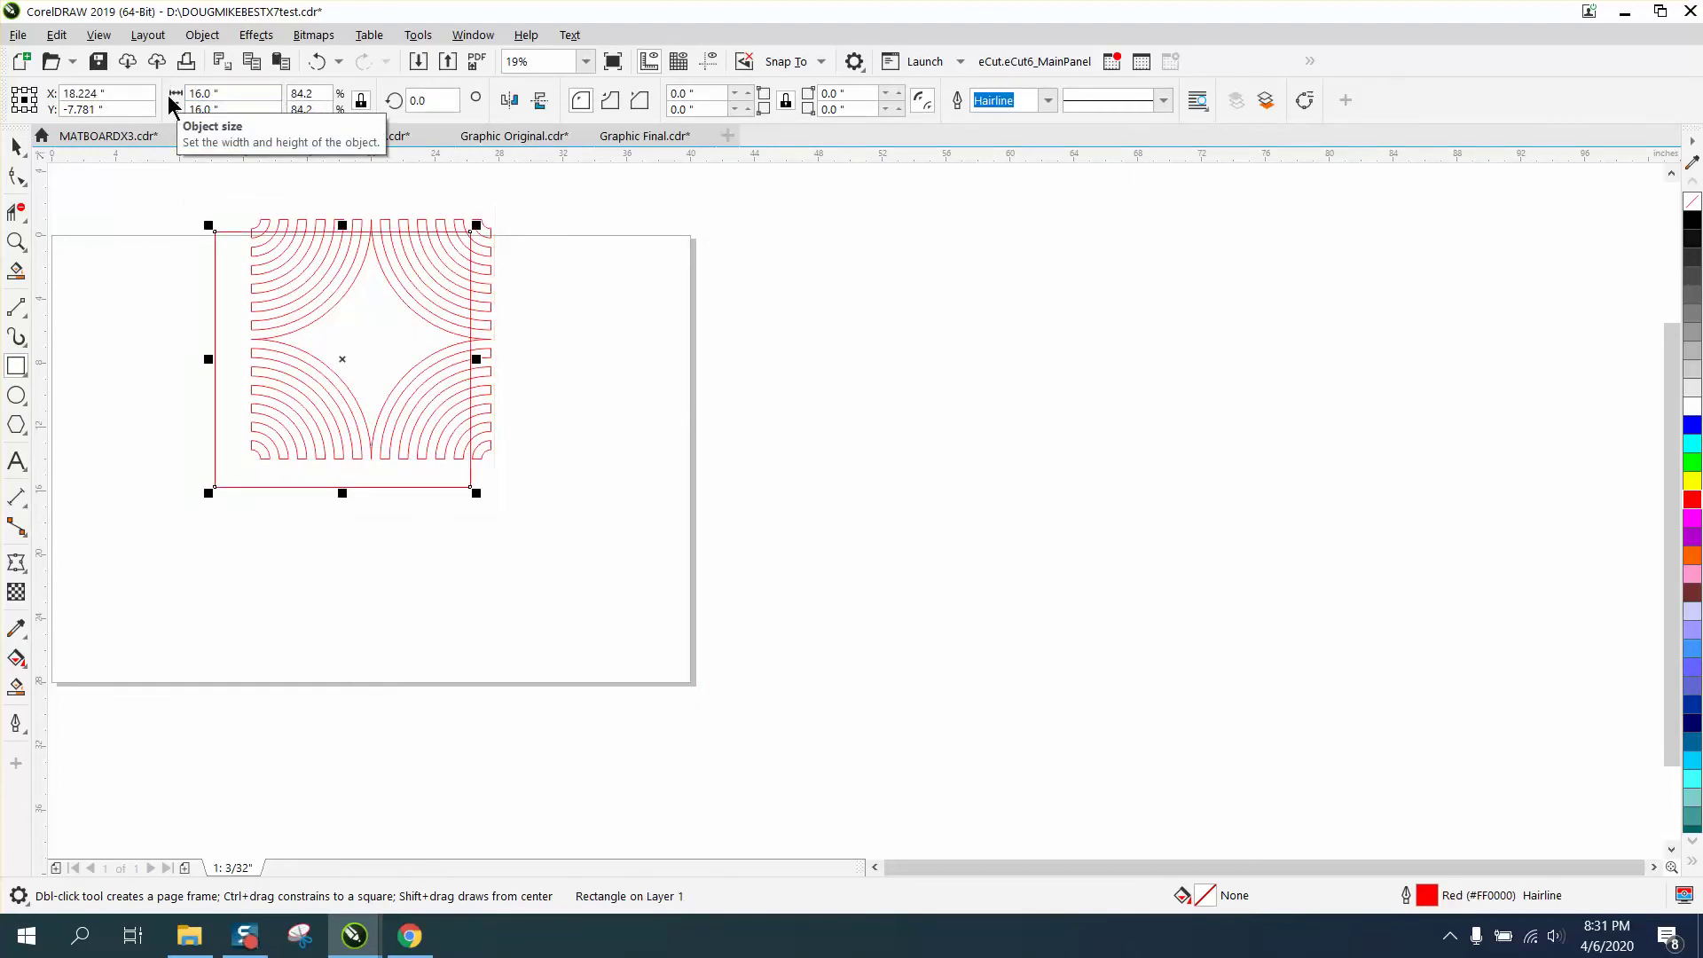
key("p")
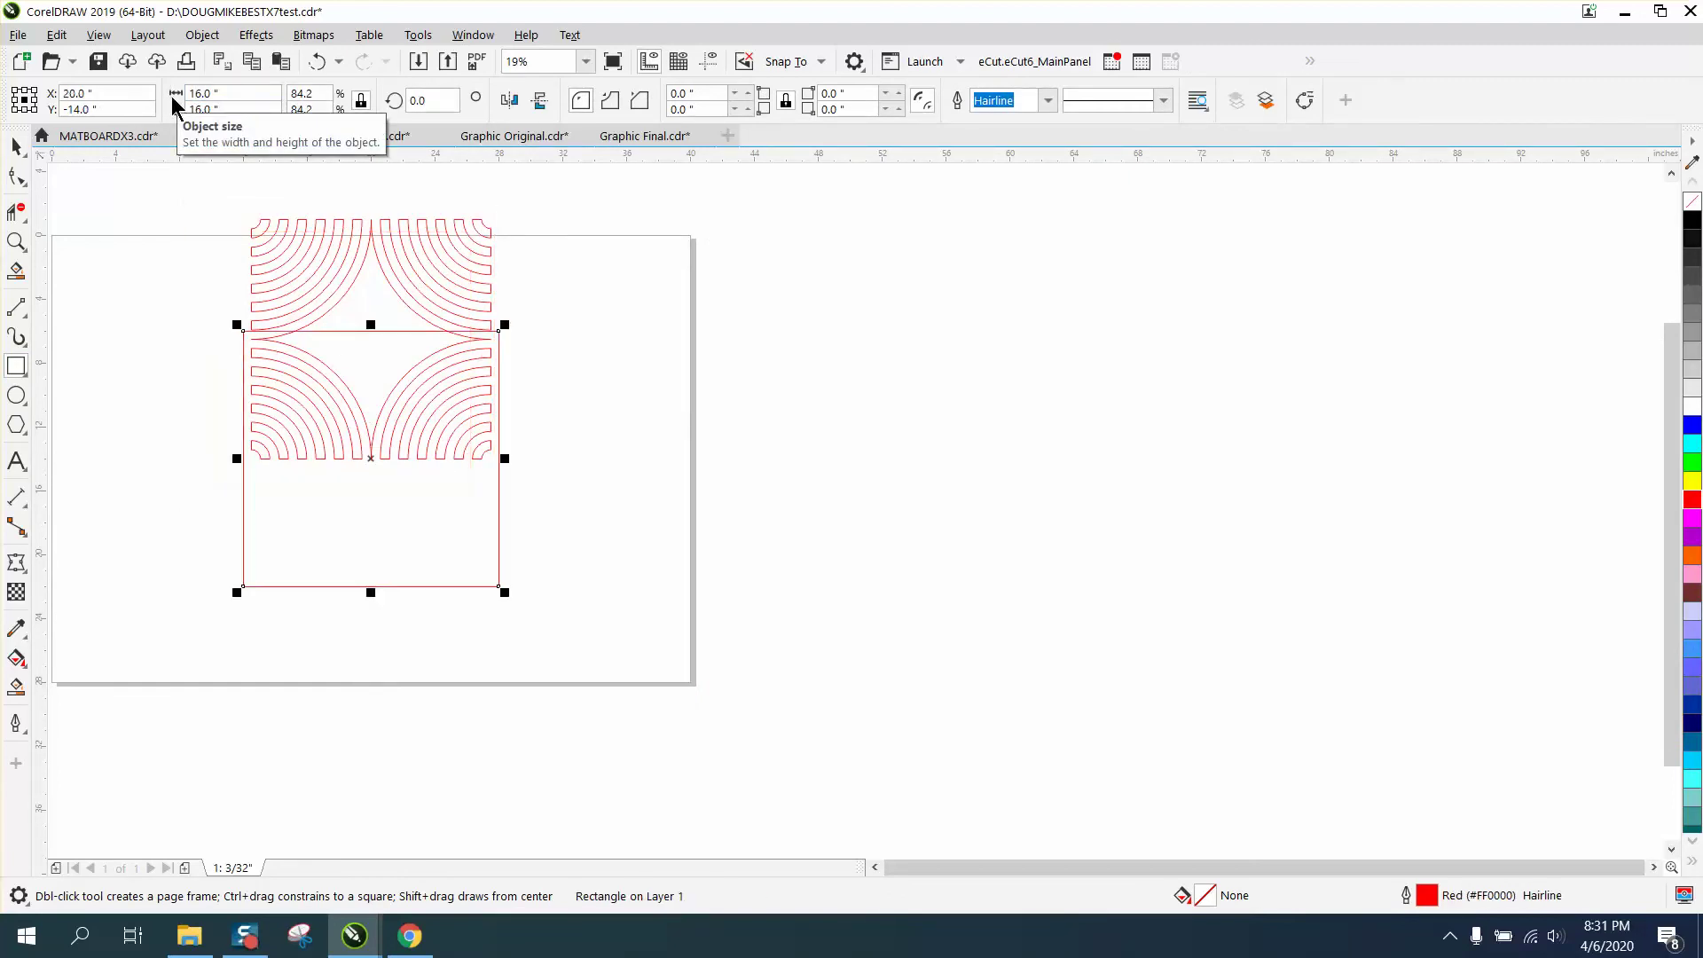
Group the 52 arc objects and centre the group on the page.
left_click(16, 146)
left_click_drag(210, 201, 574, 485)
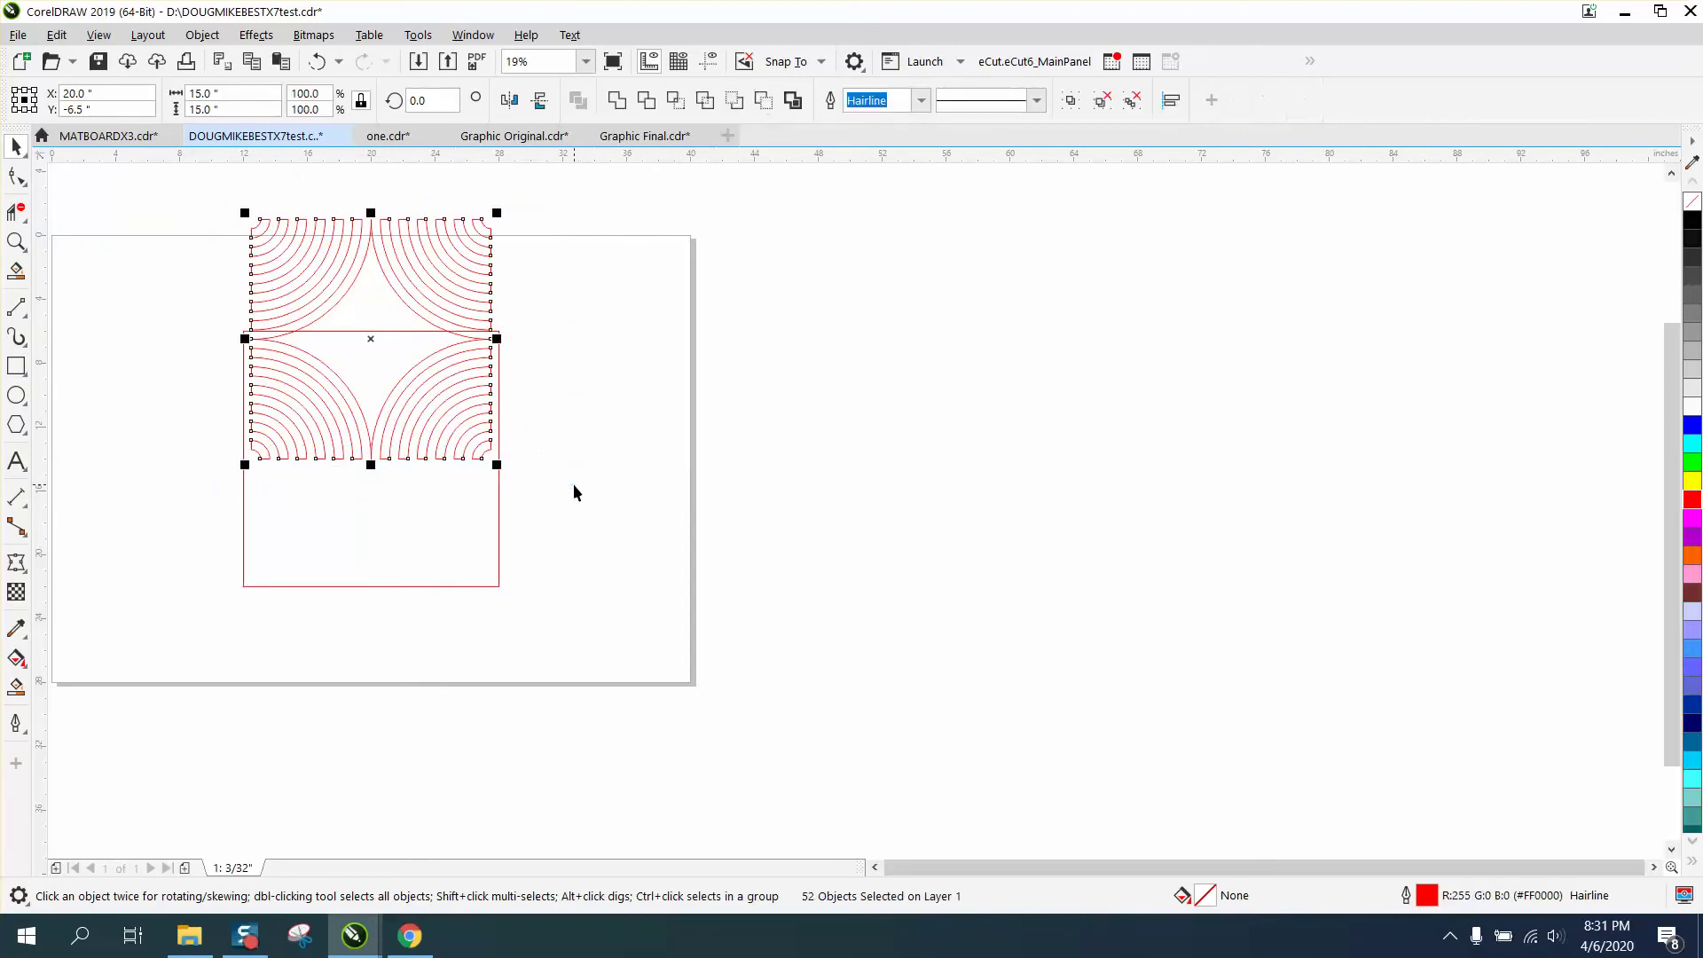
key("ctrl+g")
key("p")
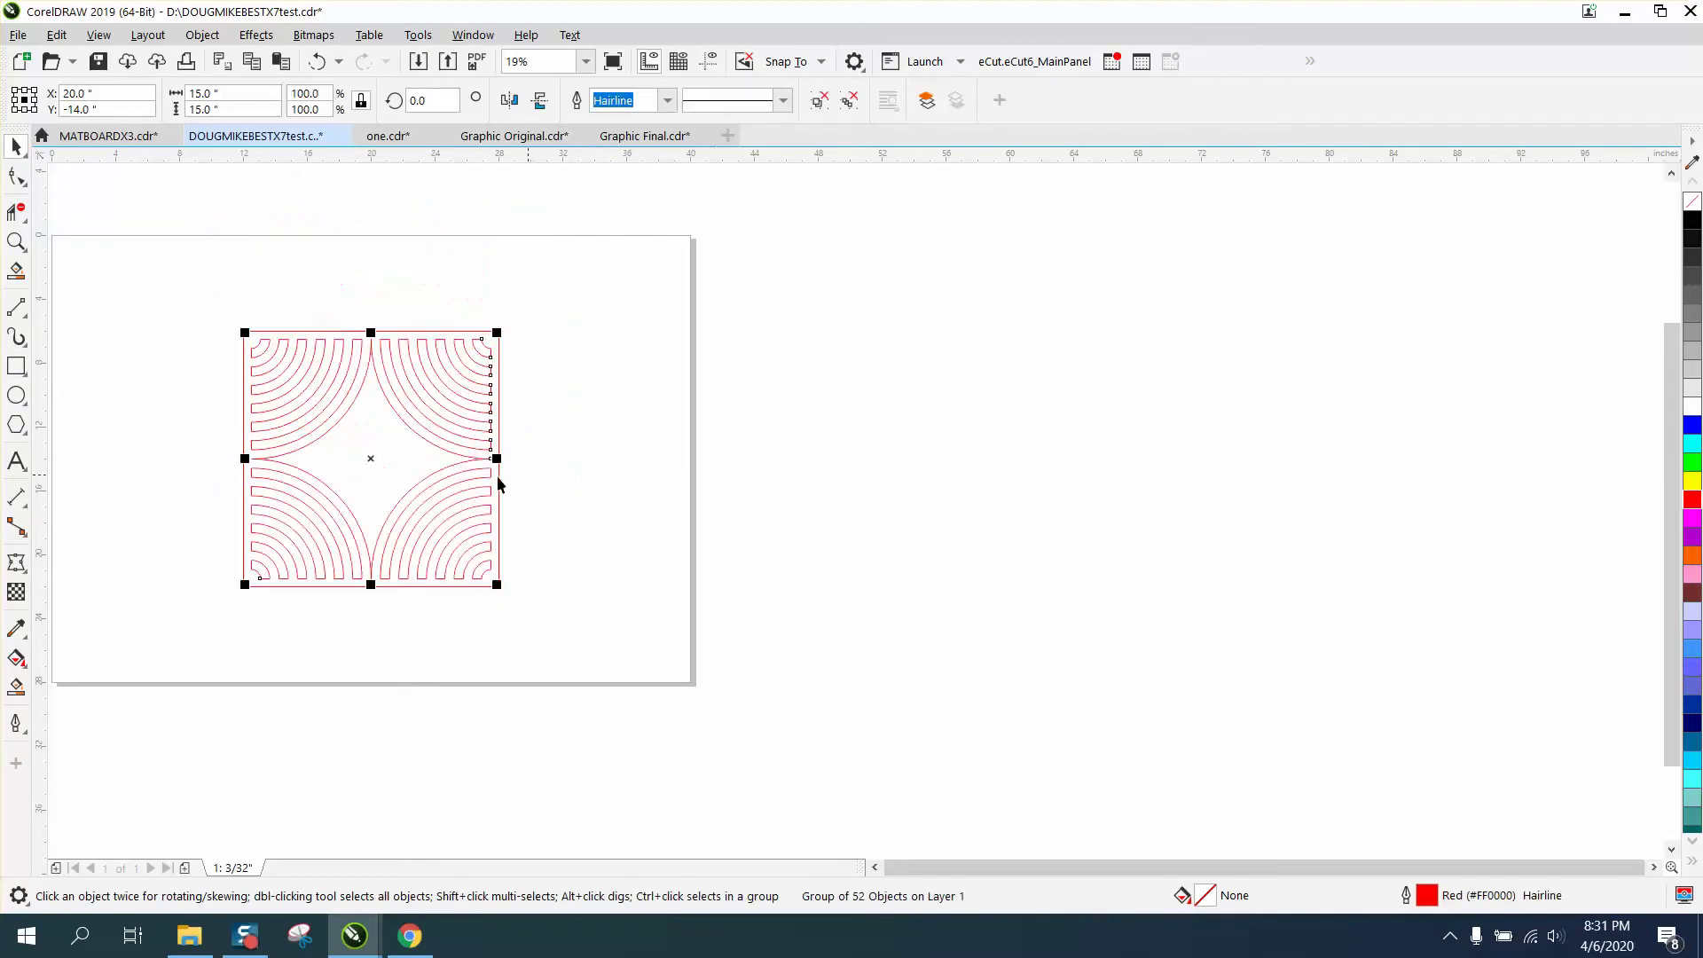
Preview the pattern filled black with Smart Fill, then undo the fill.
left_click(16, 686)
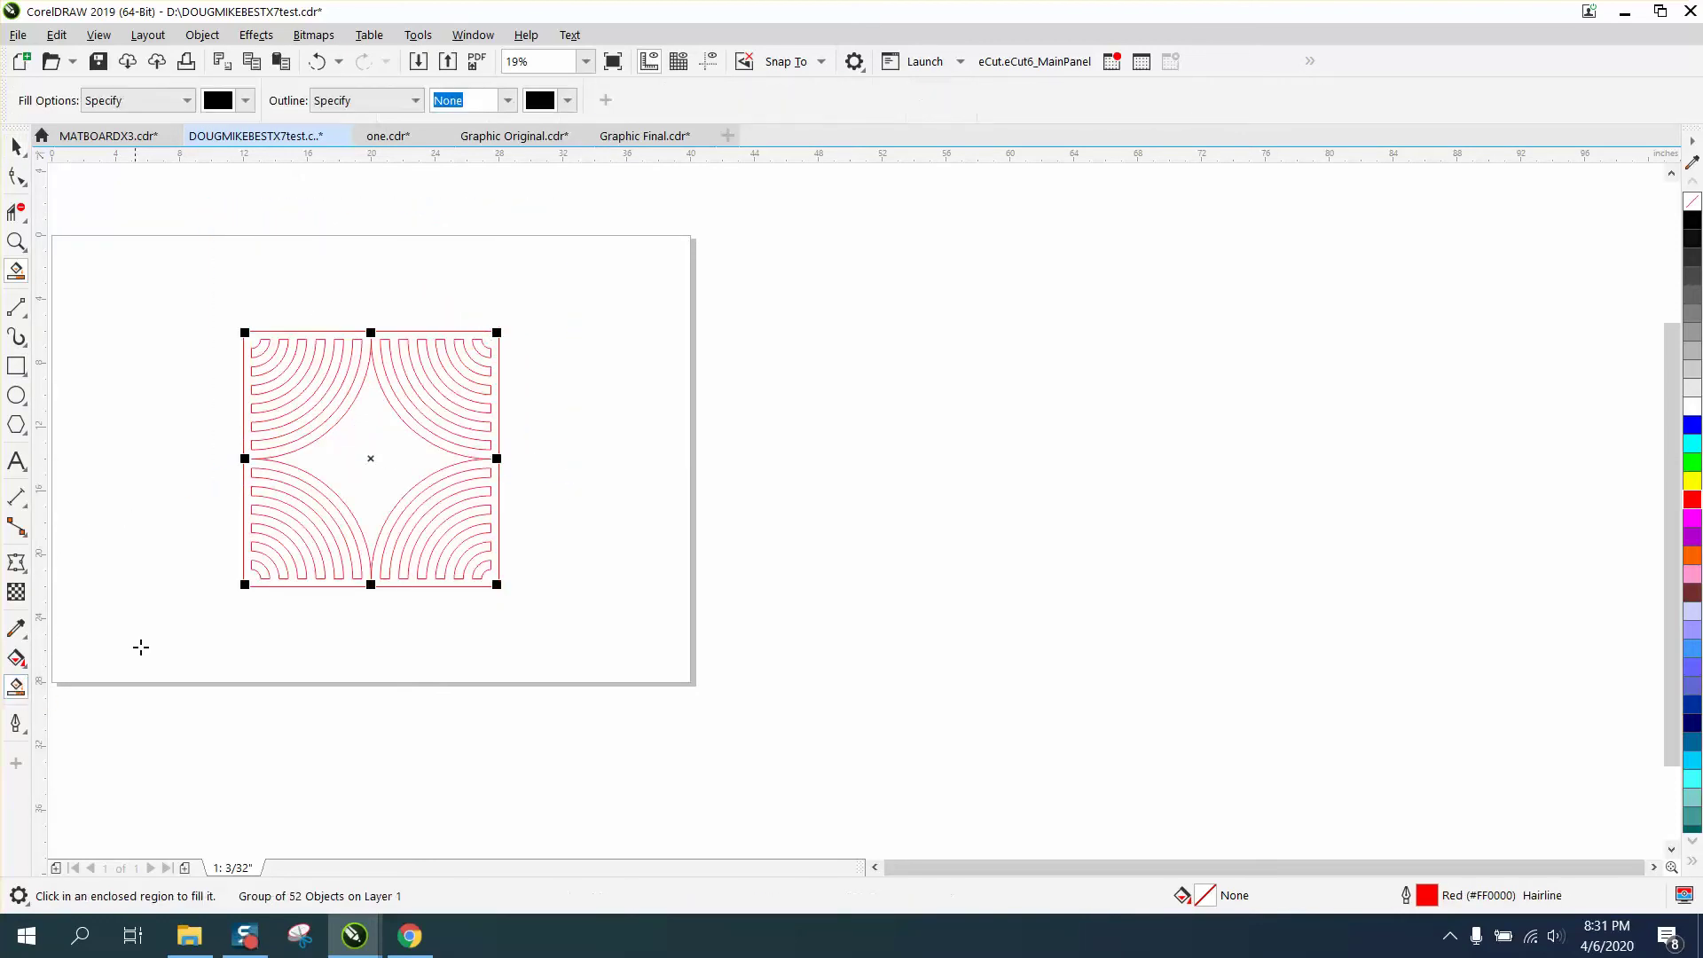
left_click(248, 514)
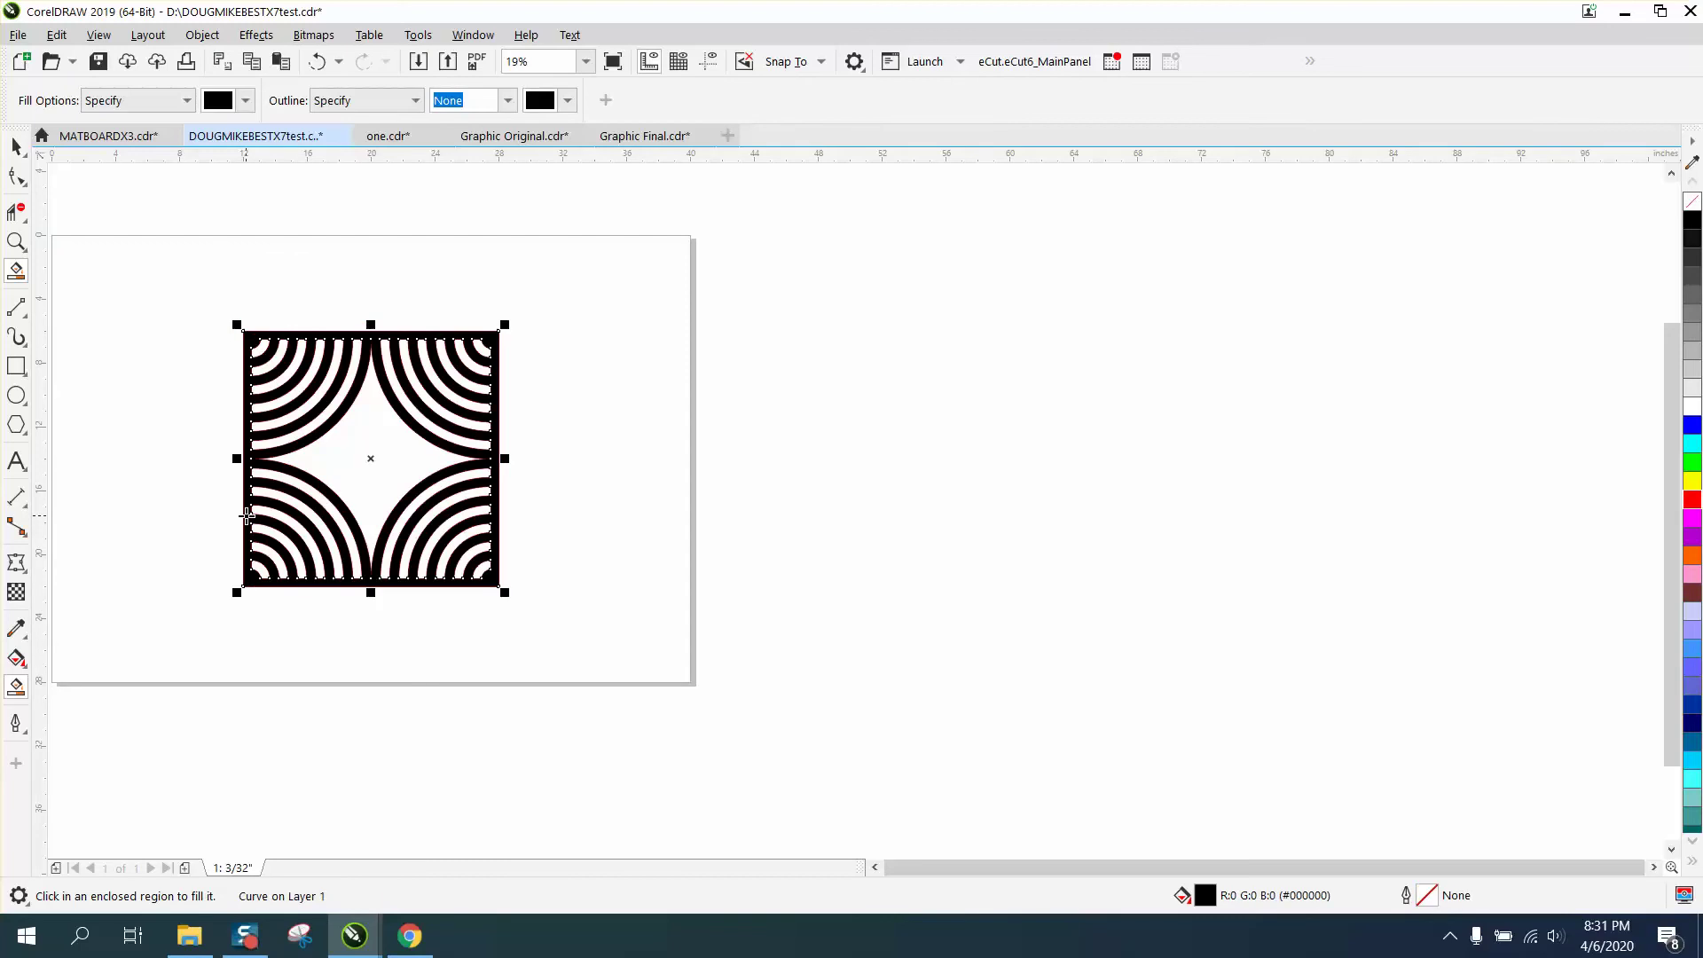
left_click(317, 61)
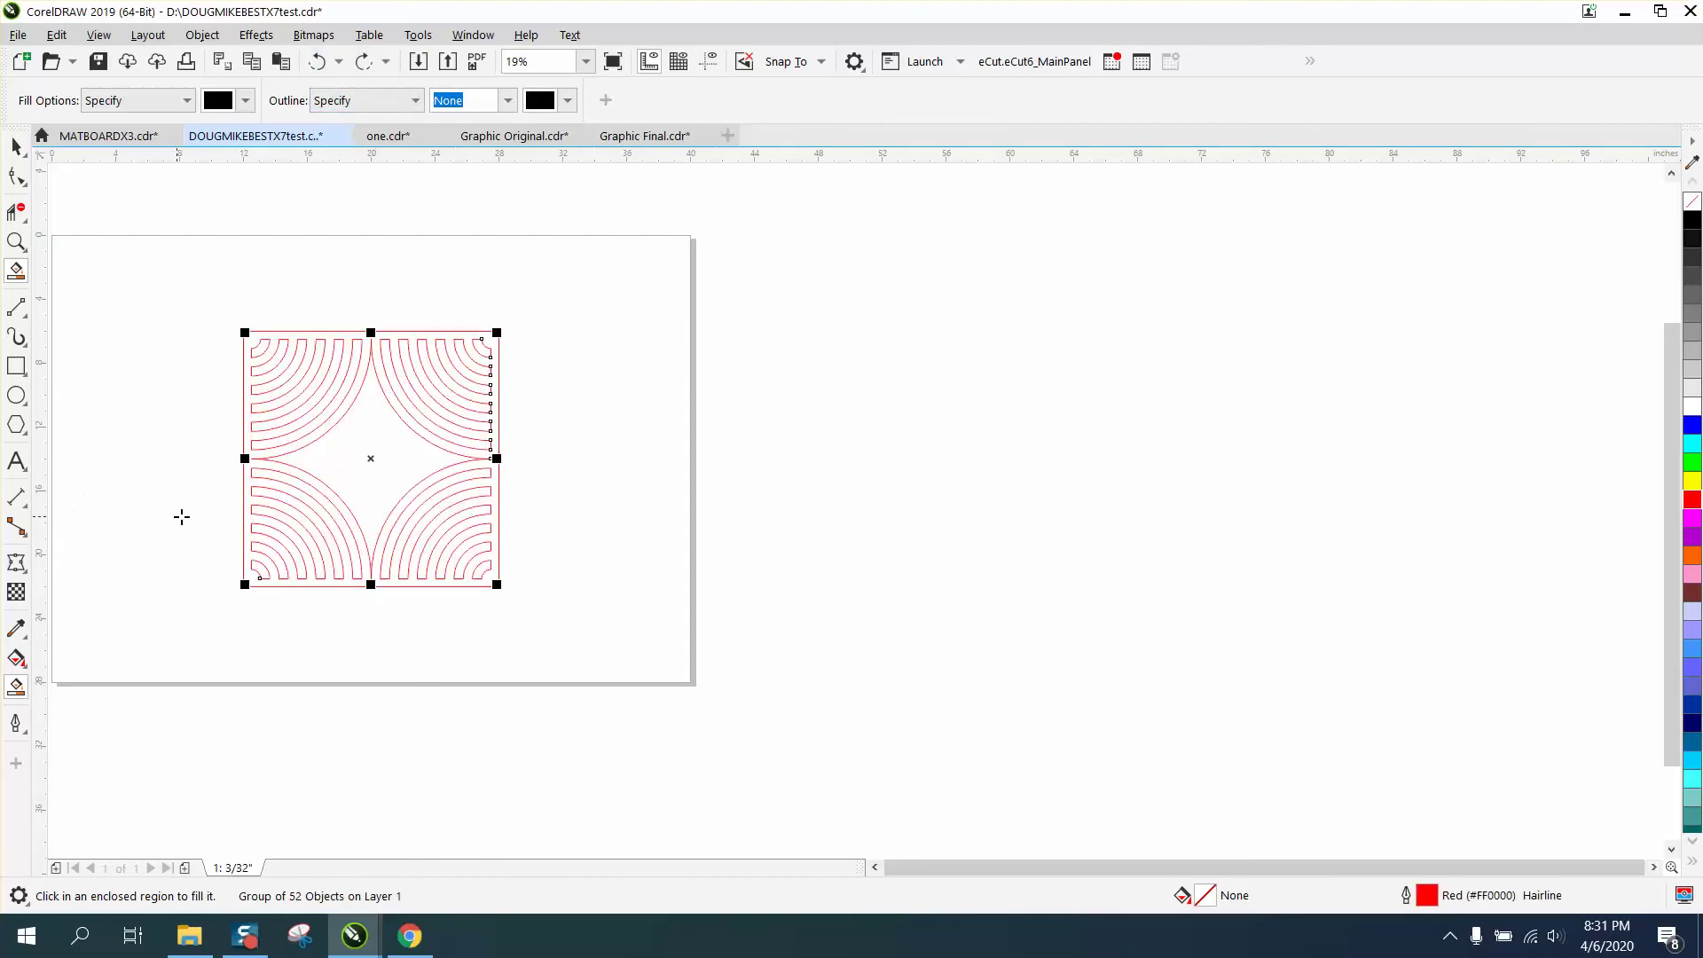
scroll(182, 517, "down", 1)
scroll(381, 515, "down", 1)
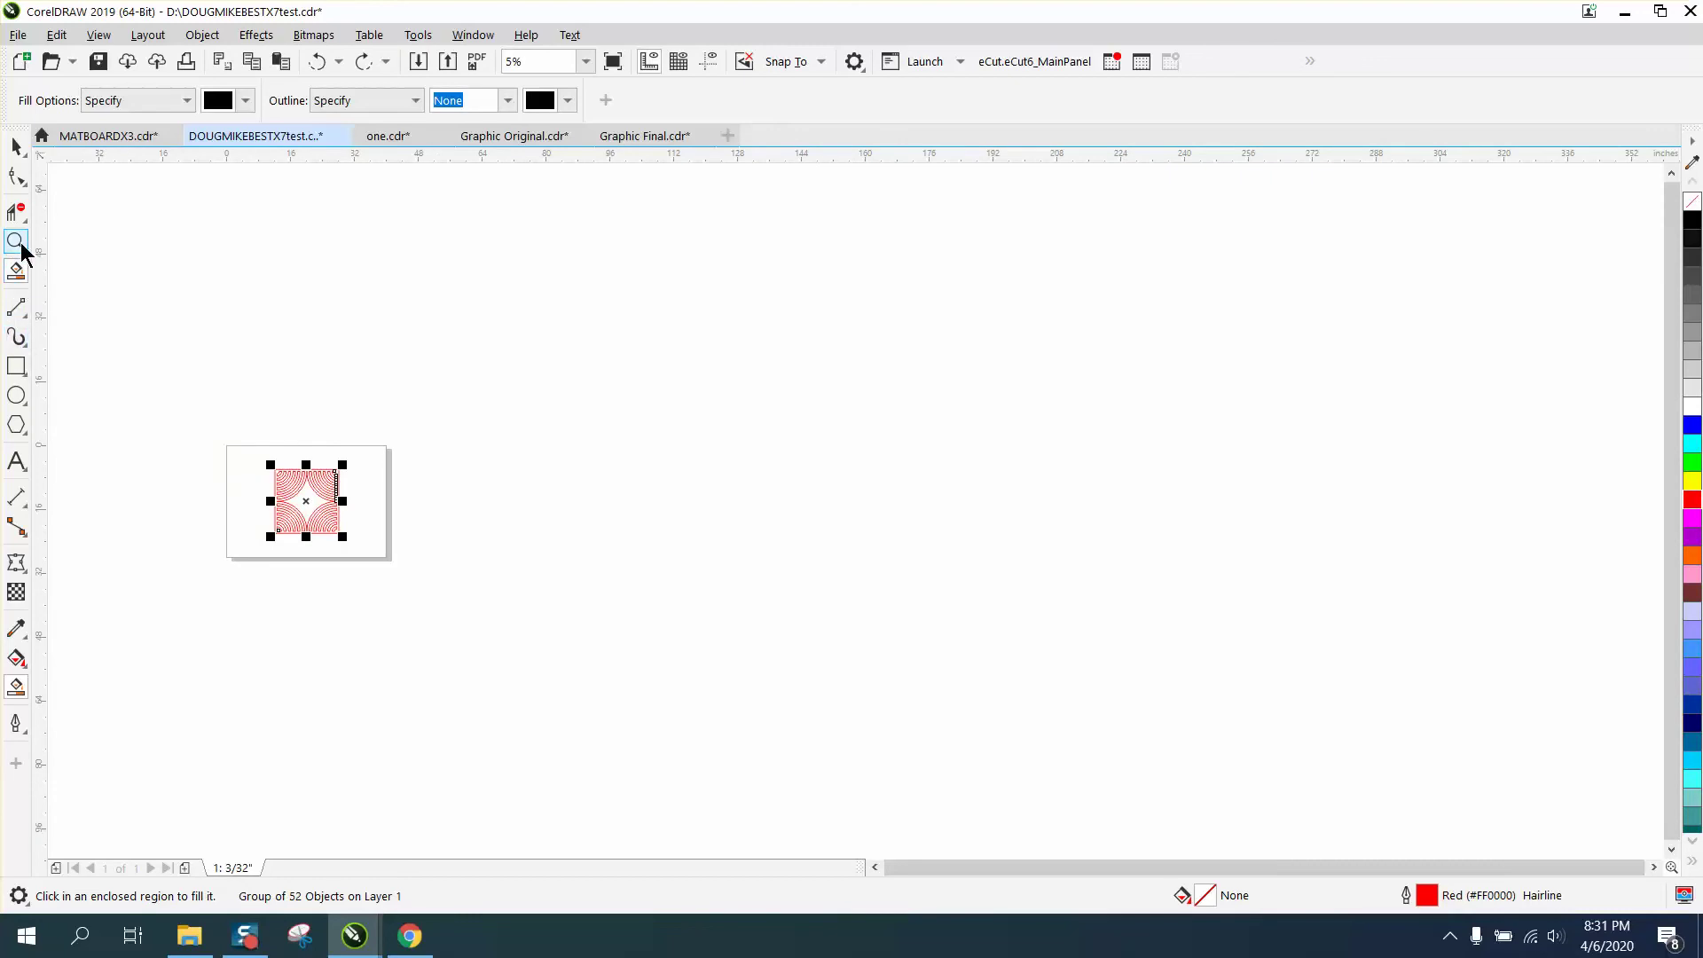
Zoom in on the pattern and ungroup the vent pattern group.
left_click(18, 245)
left_click_drag(232, 449, 480, 599)
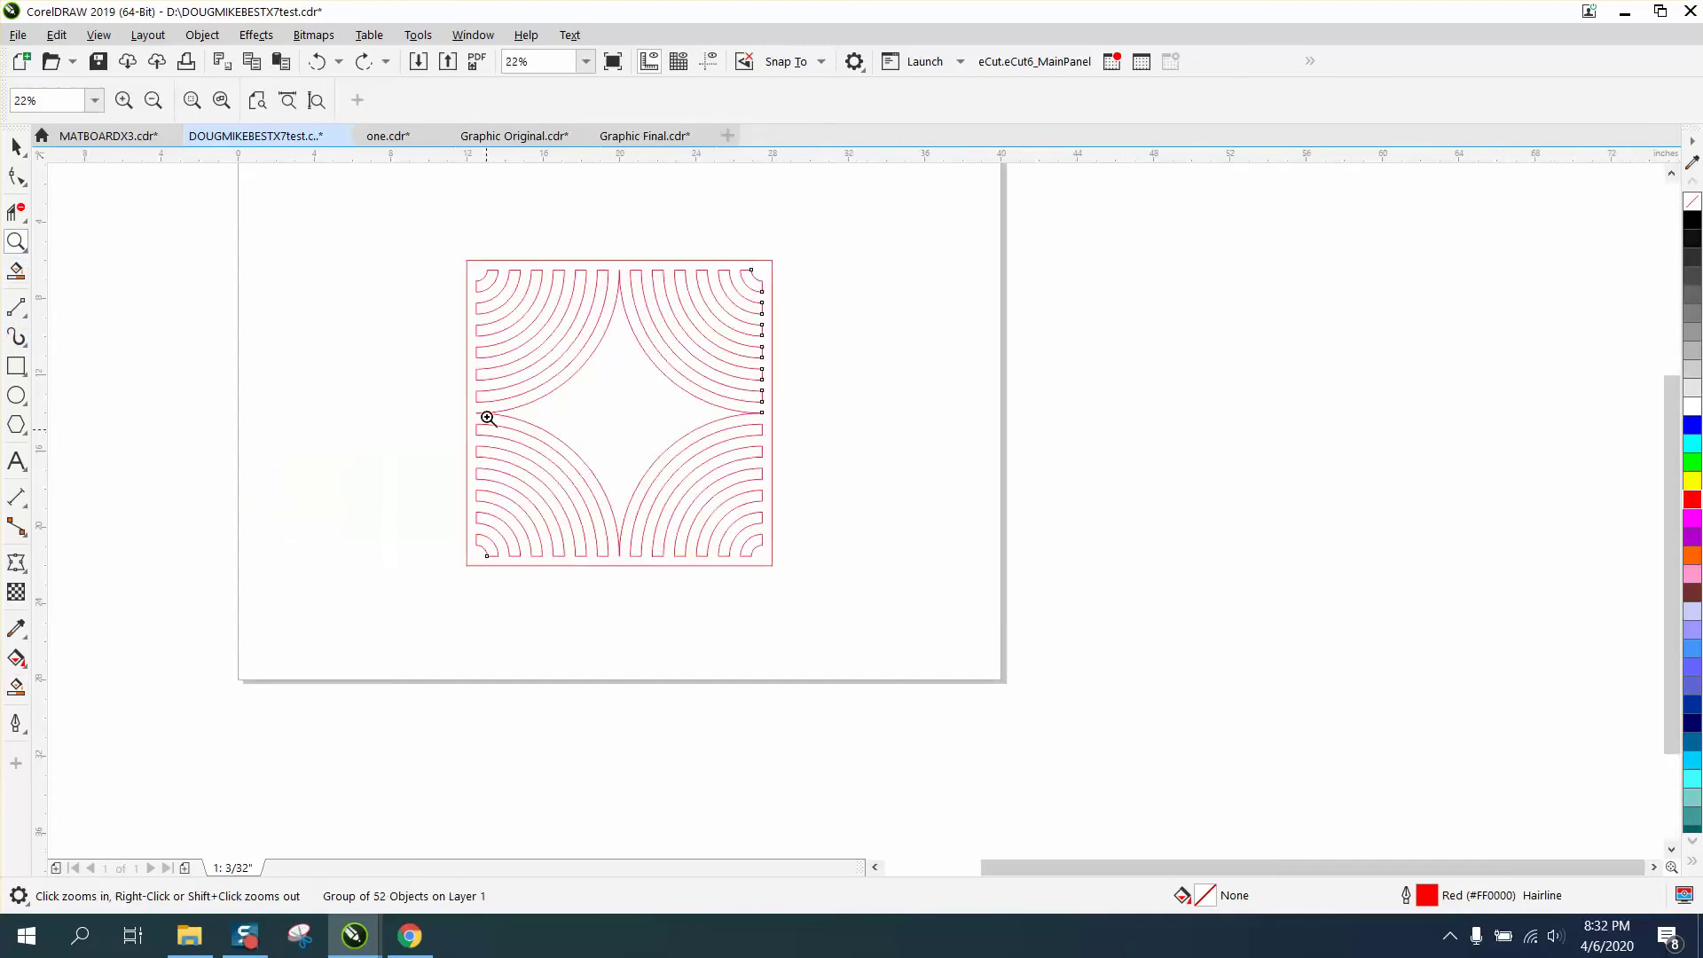
left_click(16, 147)
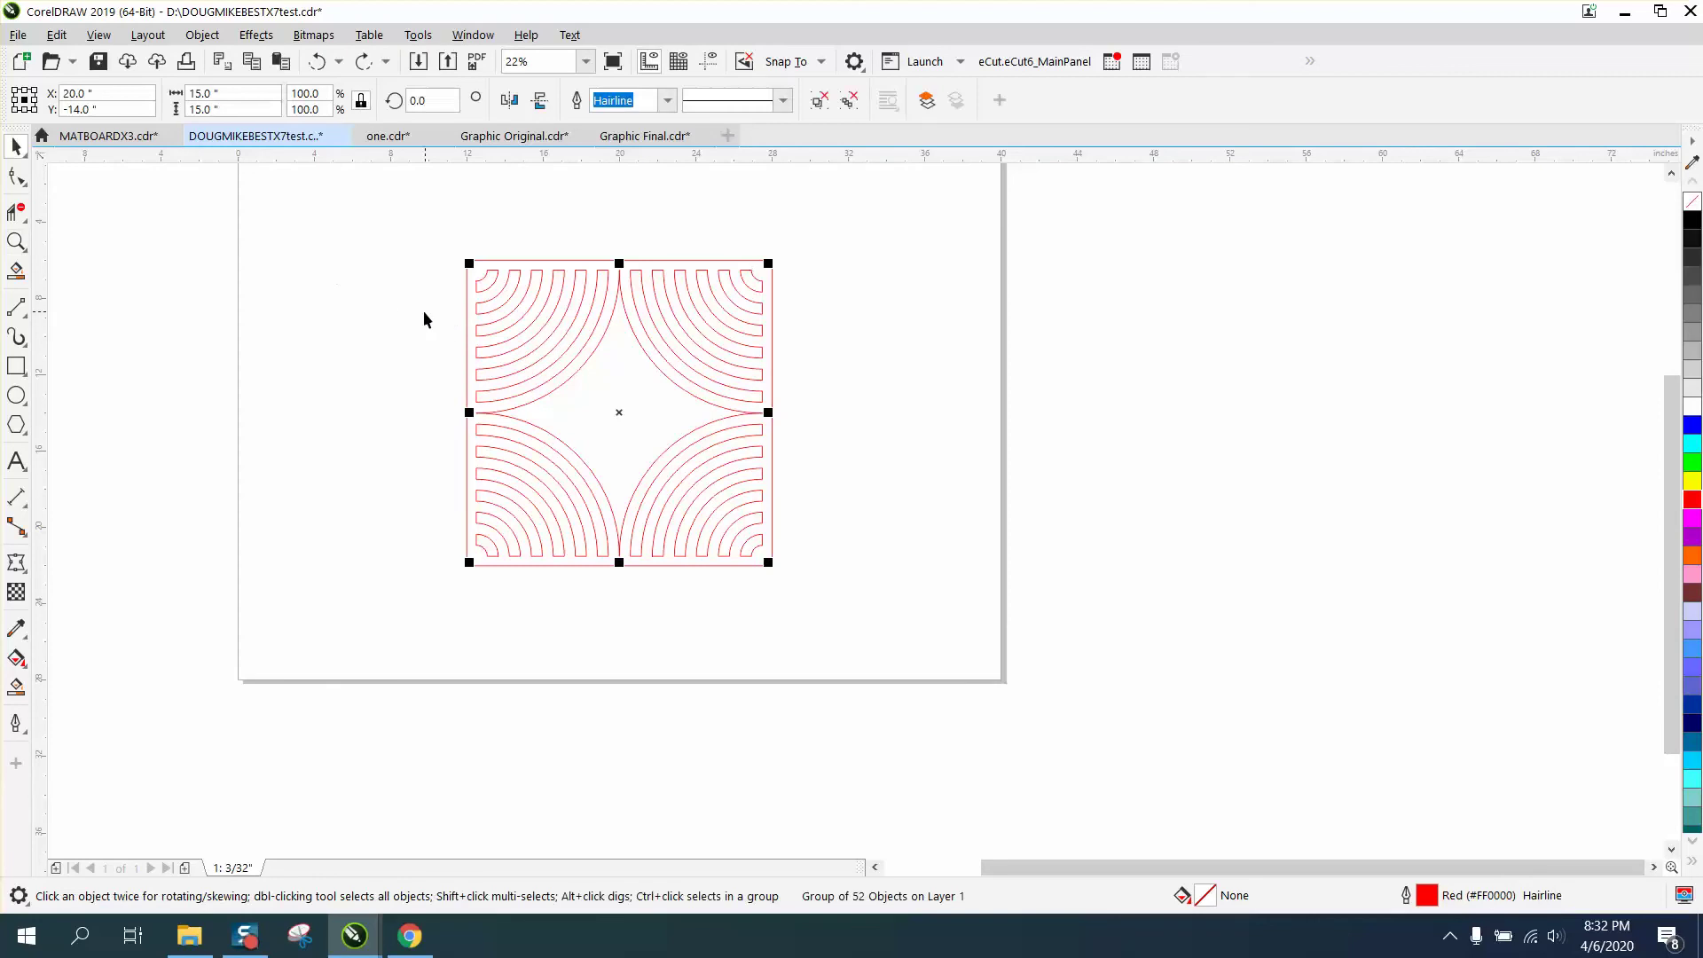
left_click(528, 330)
left_click(530, 325)
left_click(532, 327)
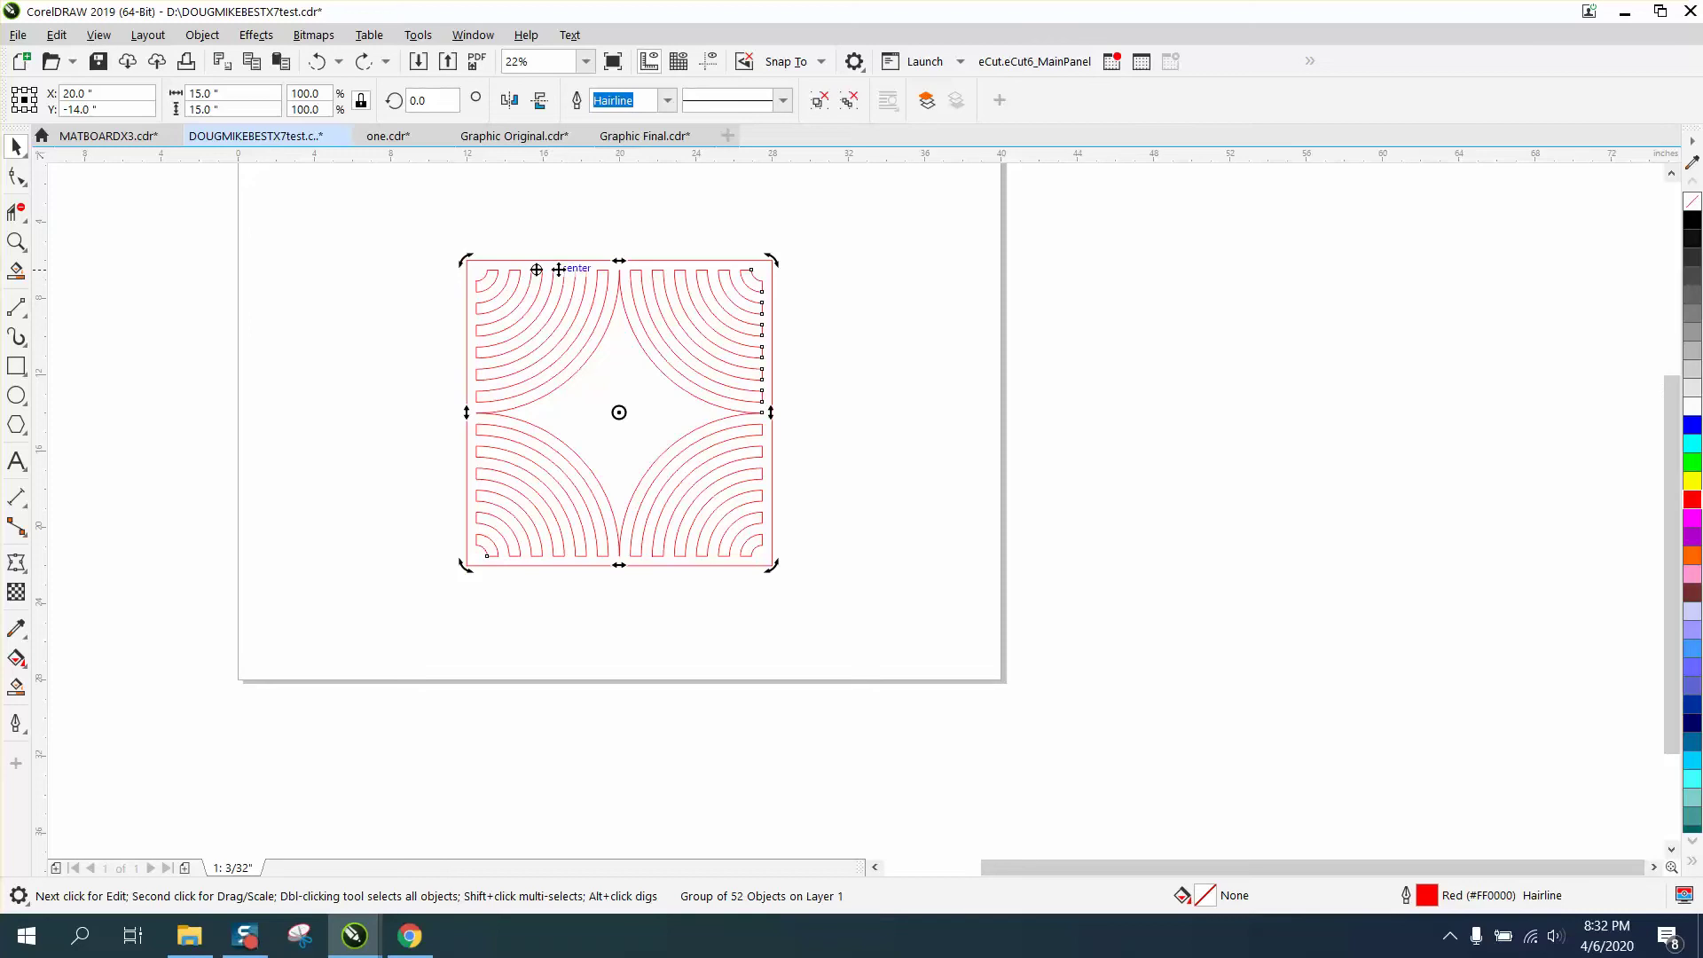
left_click(202, 35)
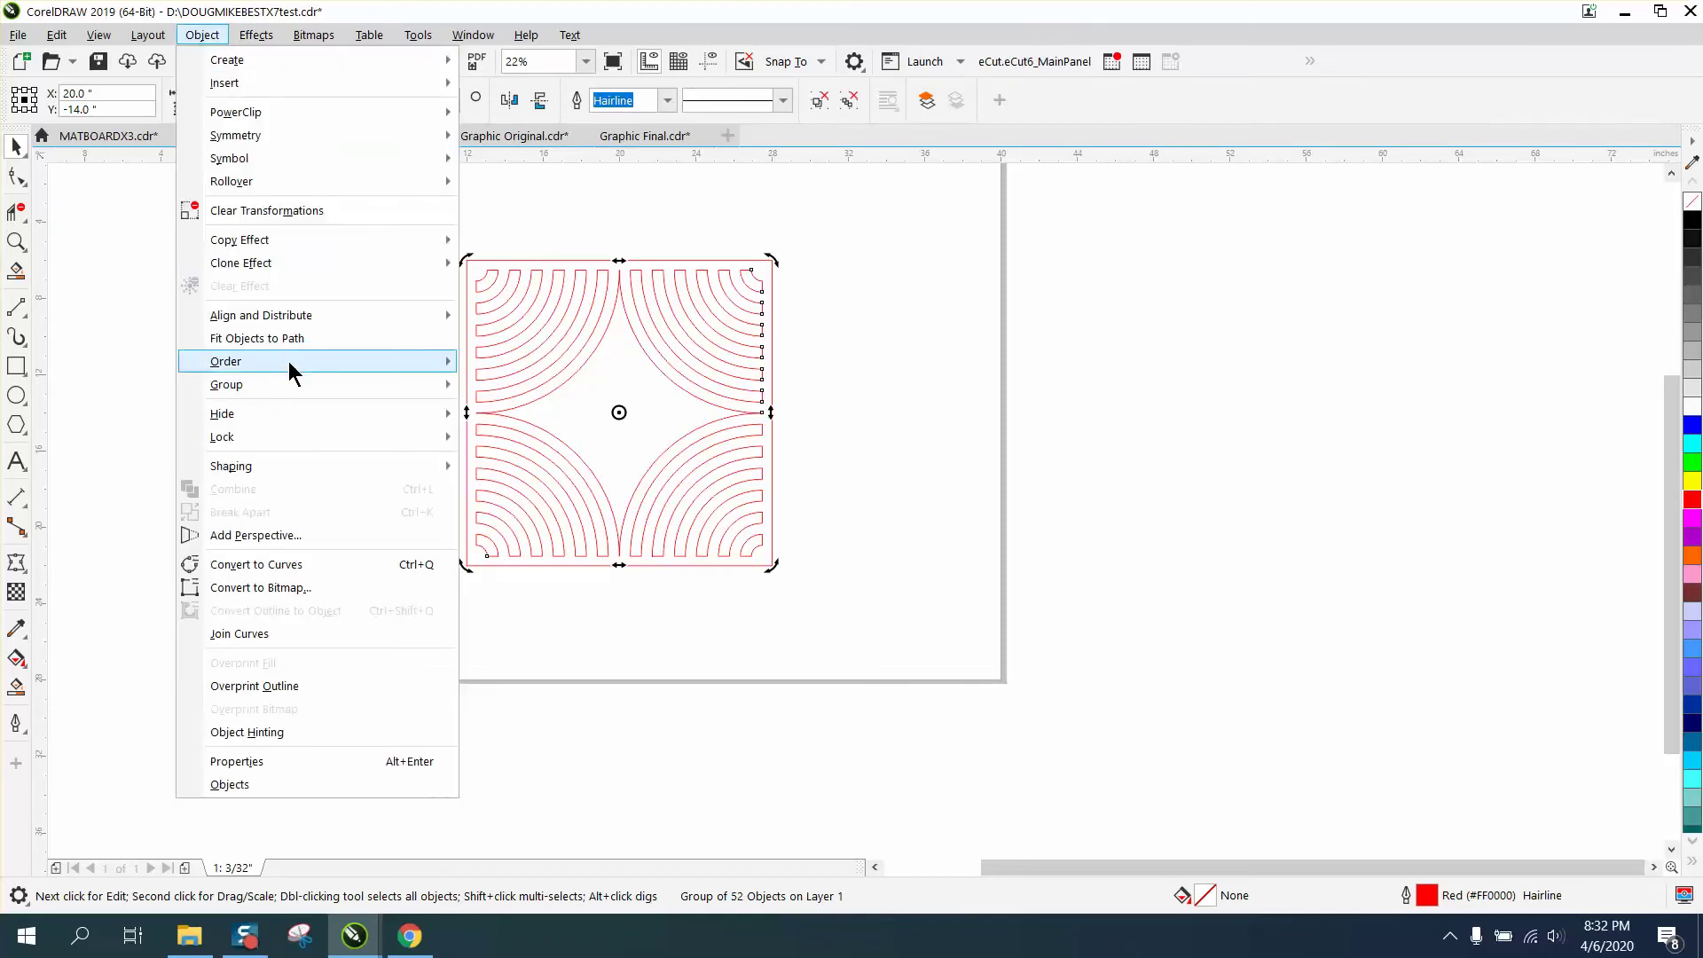
mouse_move(288, 385)
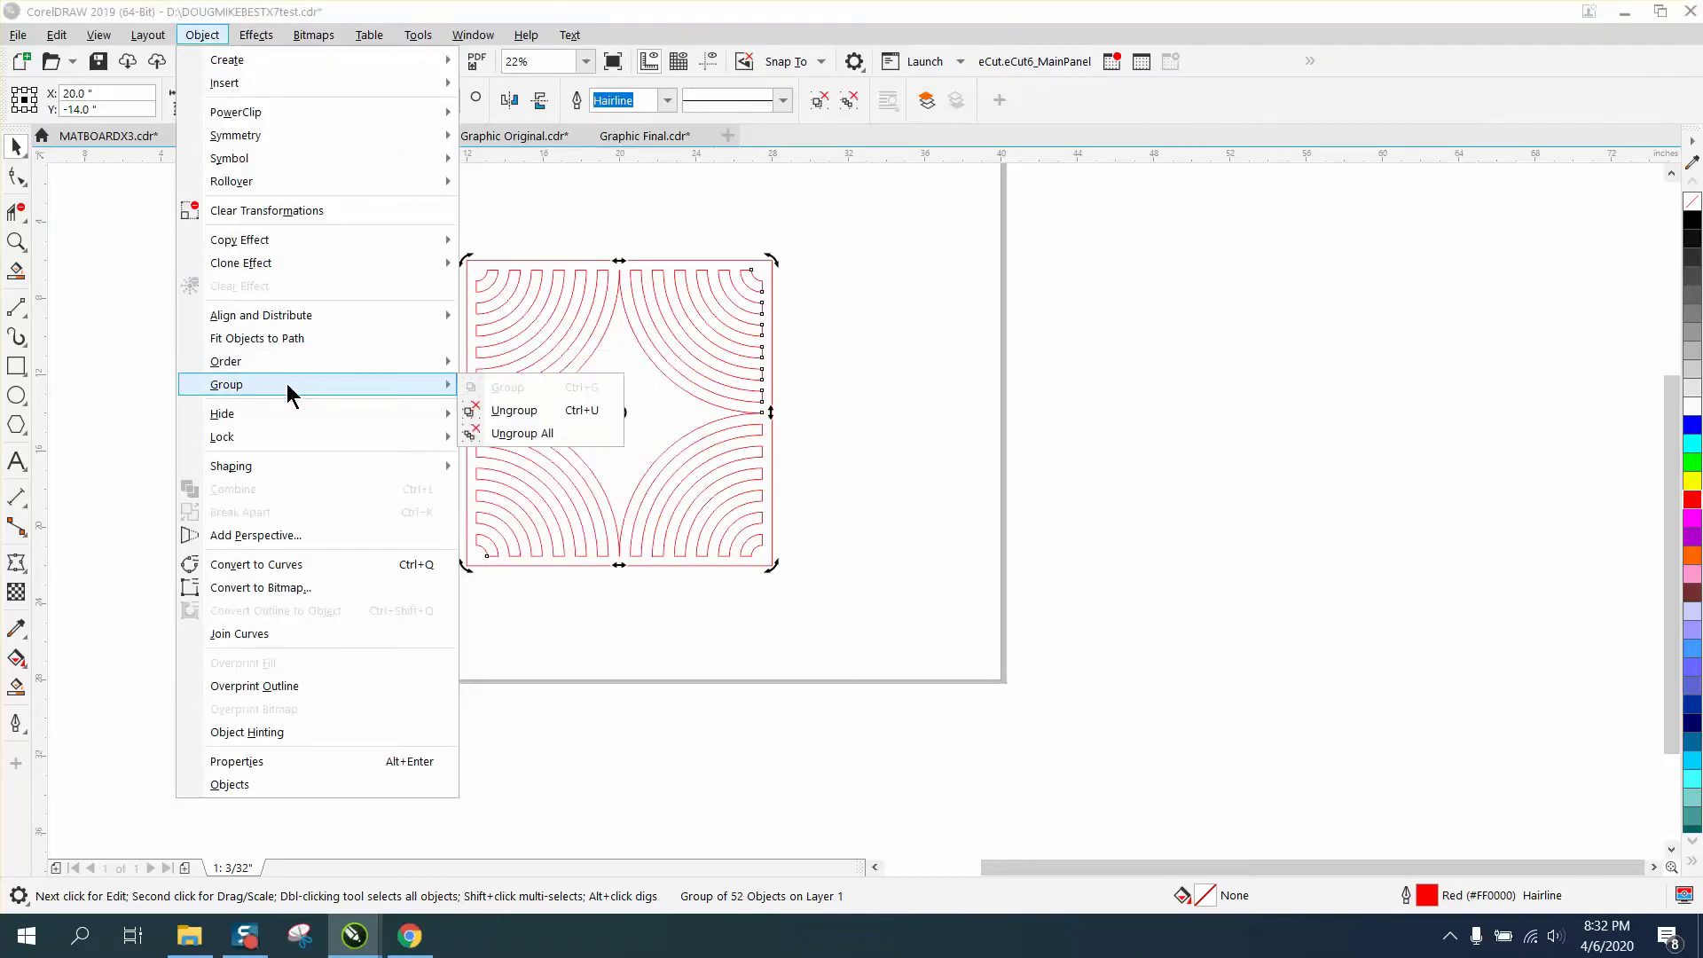
left_click(515, 409)
Shift the top-left quarter-arc set 15 inches left of the square.
left_click(517, 293)
left_click(516, 296)
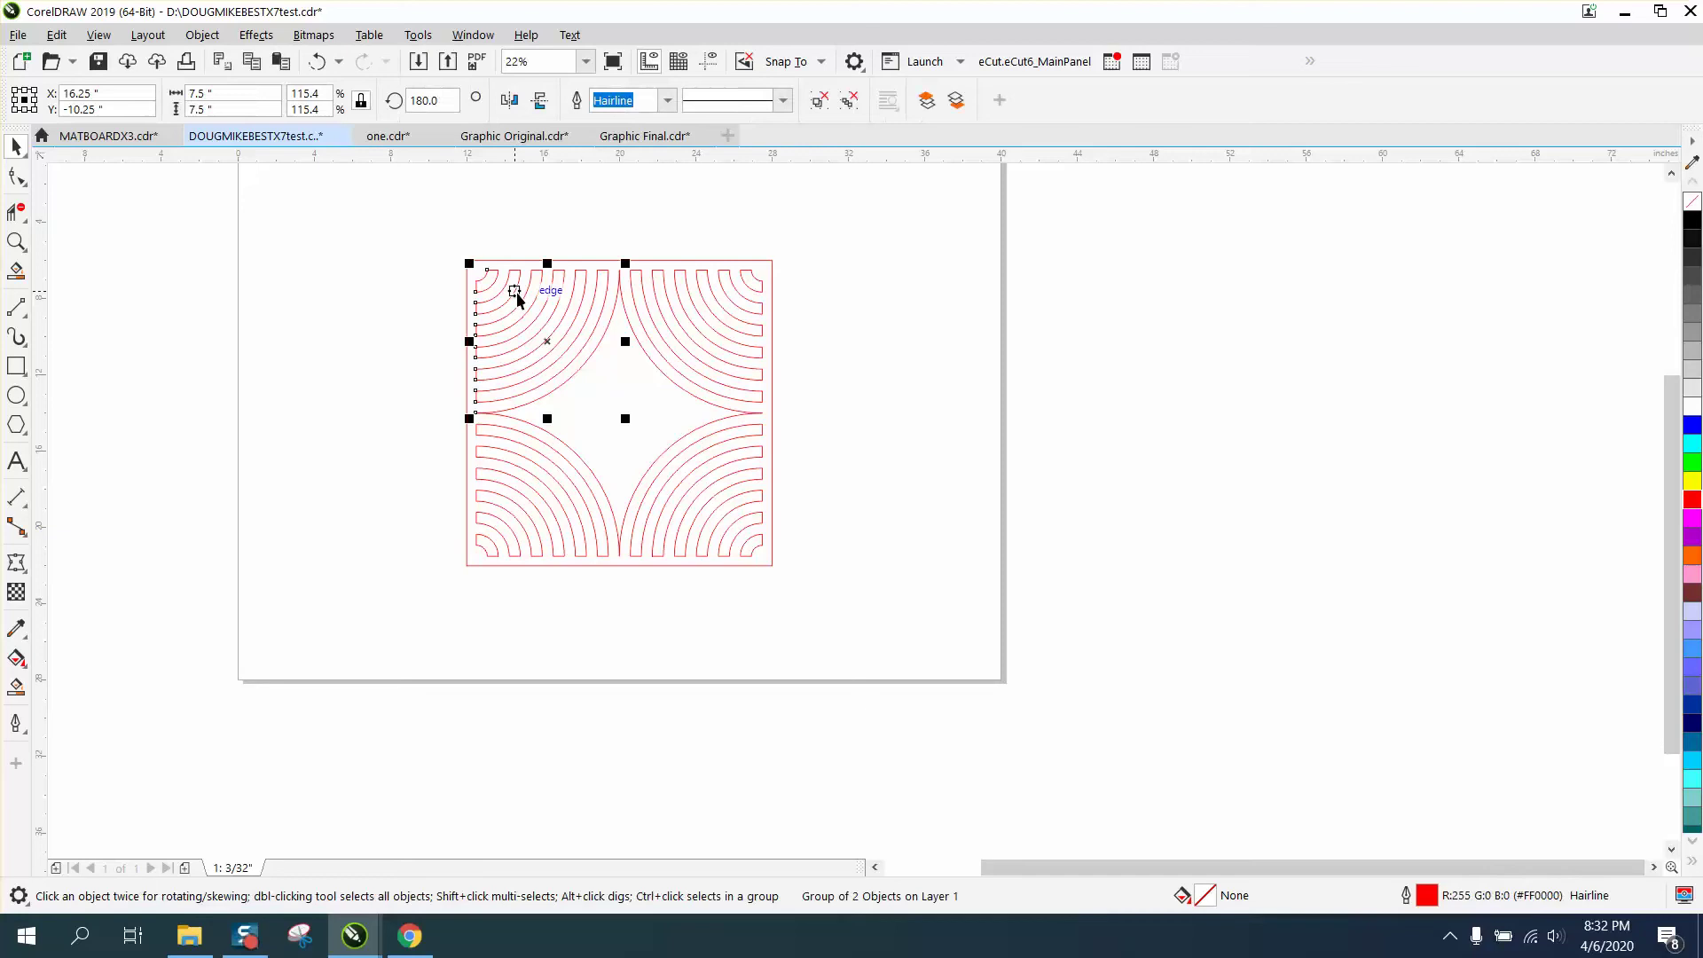
key("Left")
key("Left")
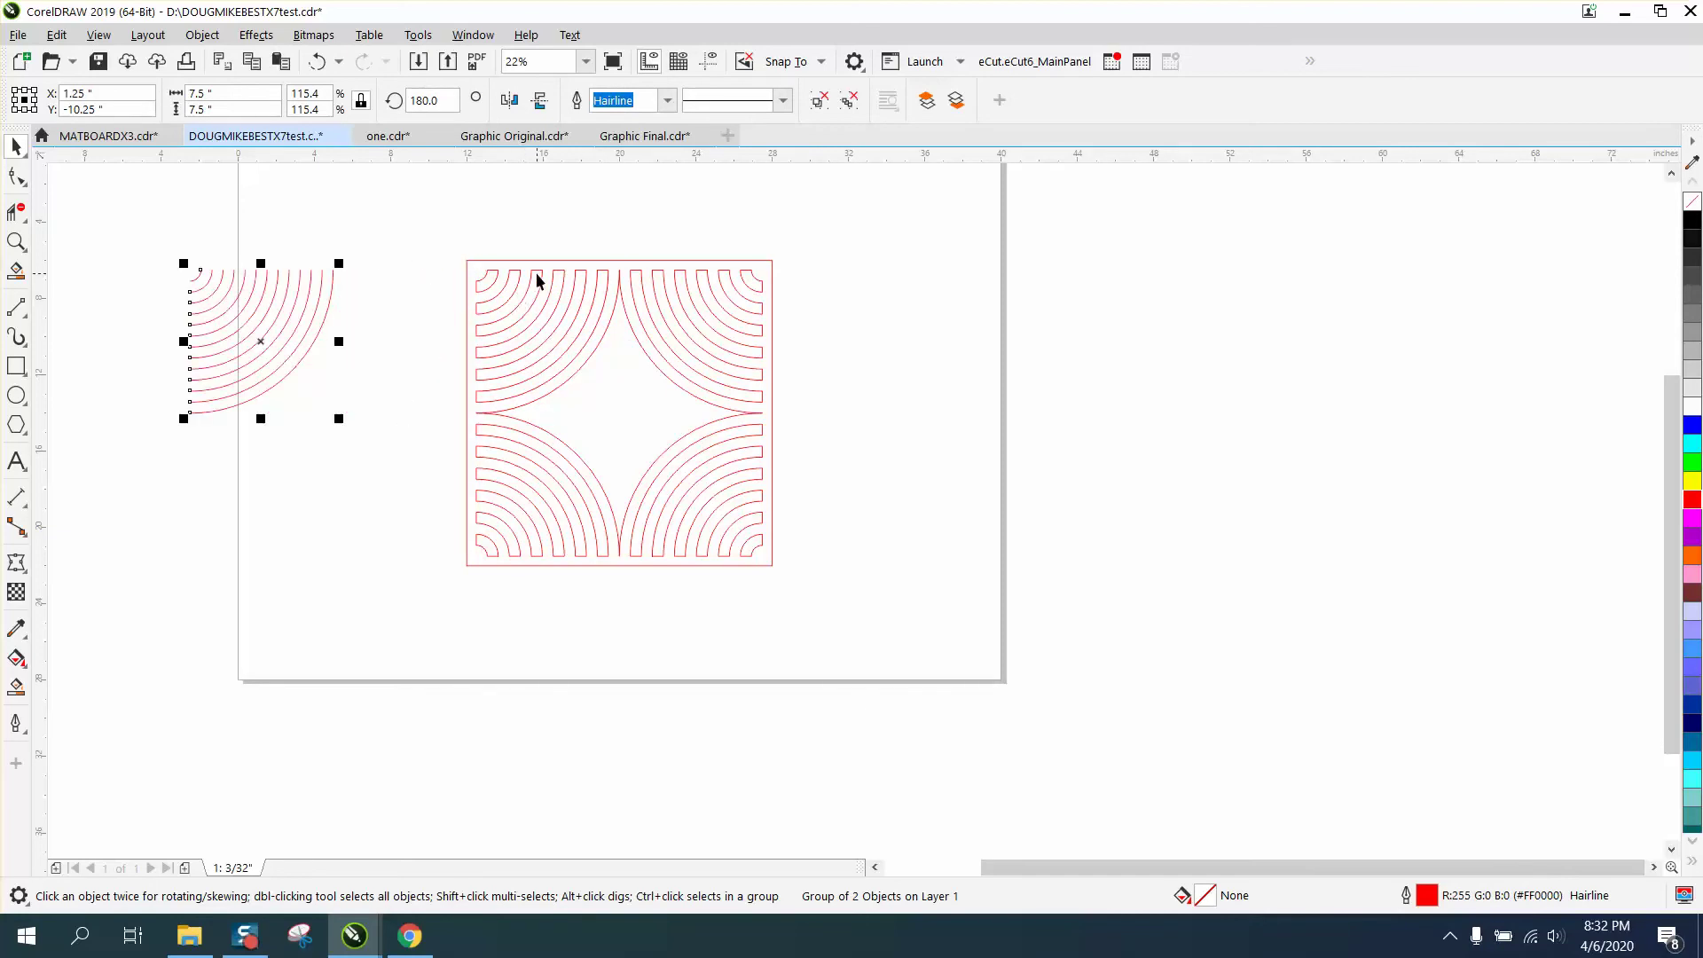
Smart Fill the central star region black and move it left of the square.
left_click(539, 273)
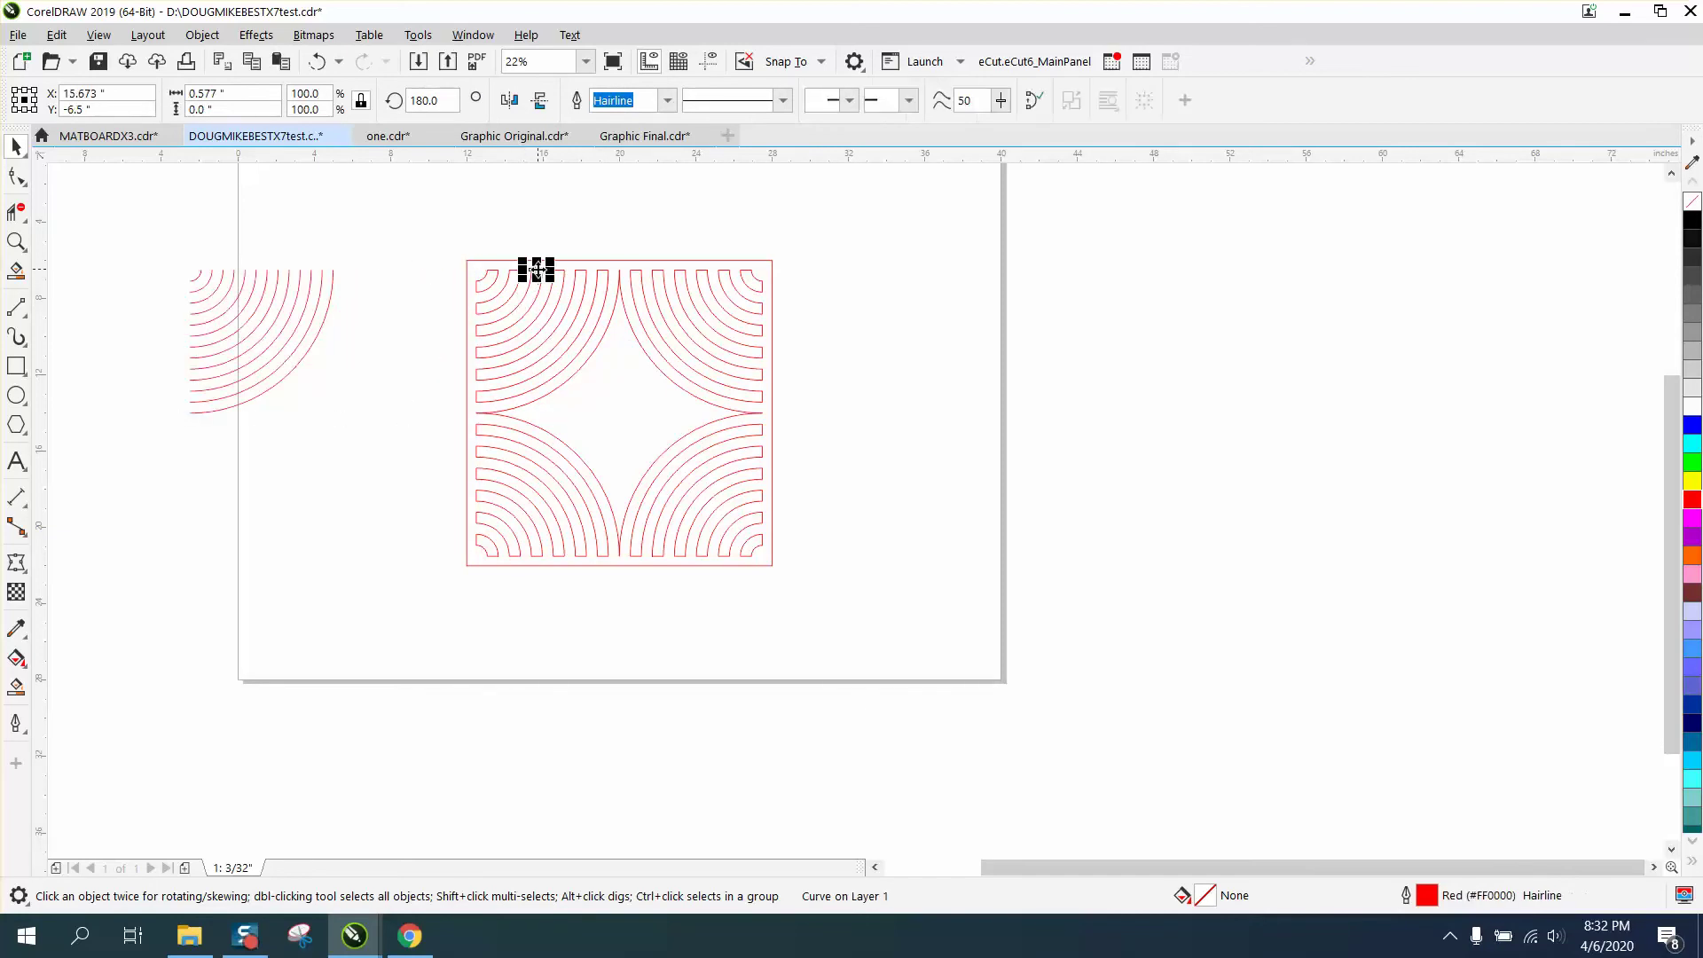
left_click_drag(472, 241, 522, 272)
left_click_drag(616, 275, 615, 275)
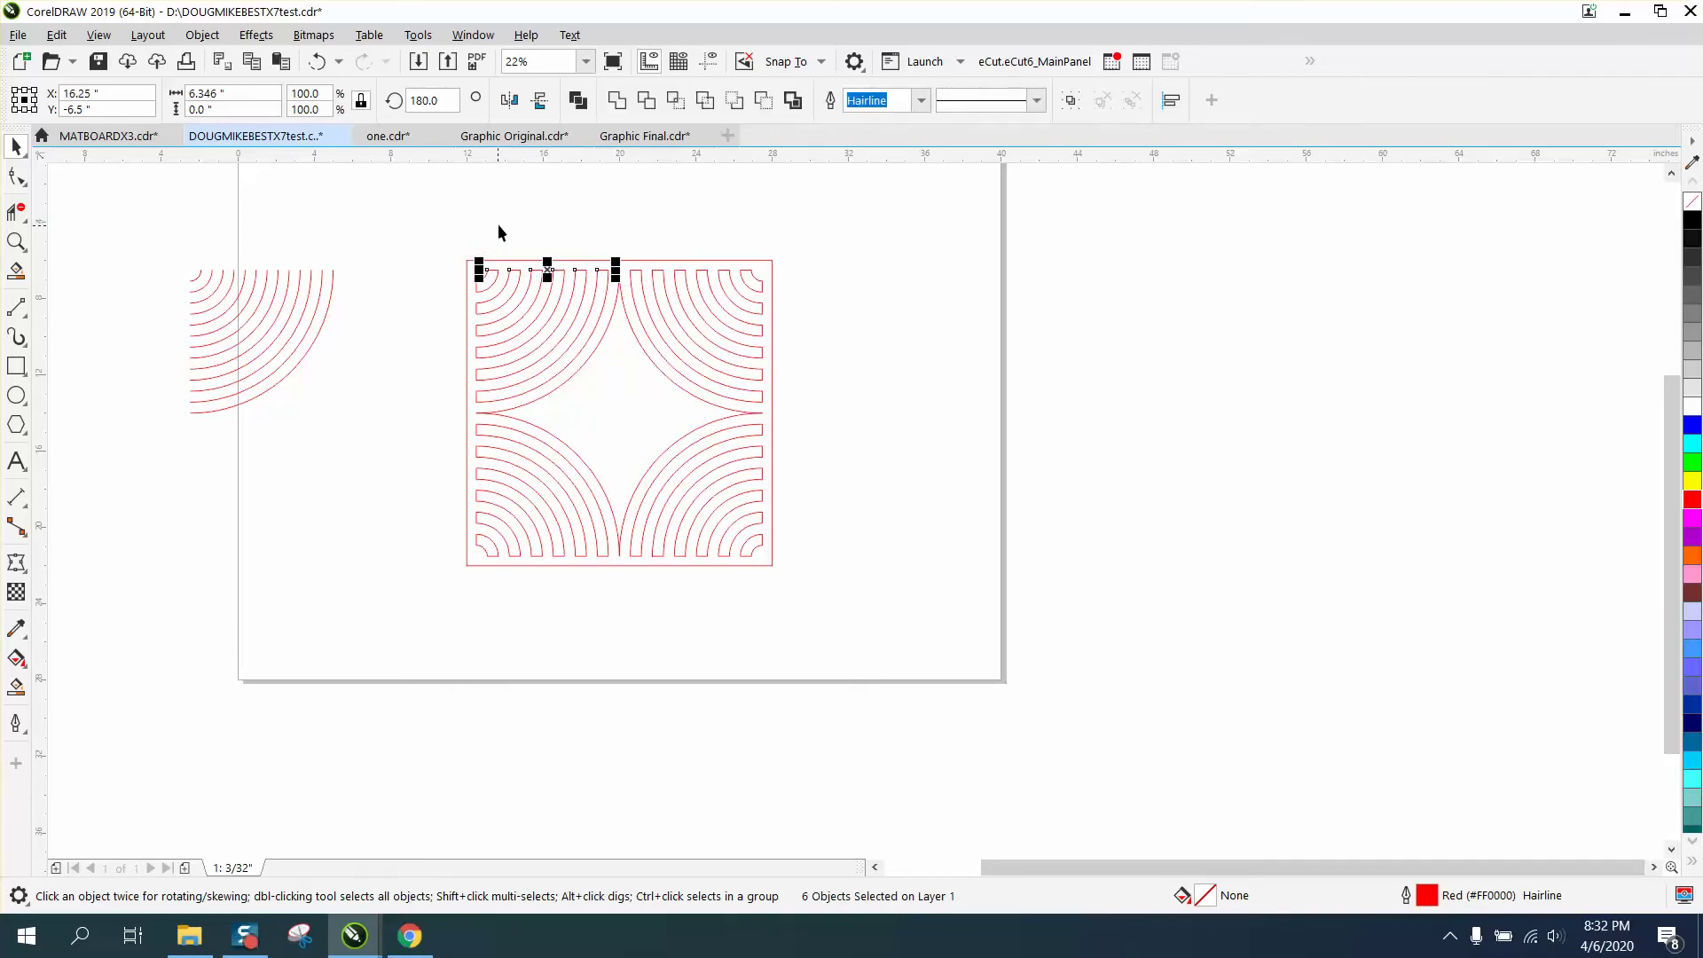
left_click(507, 229)
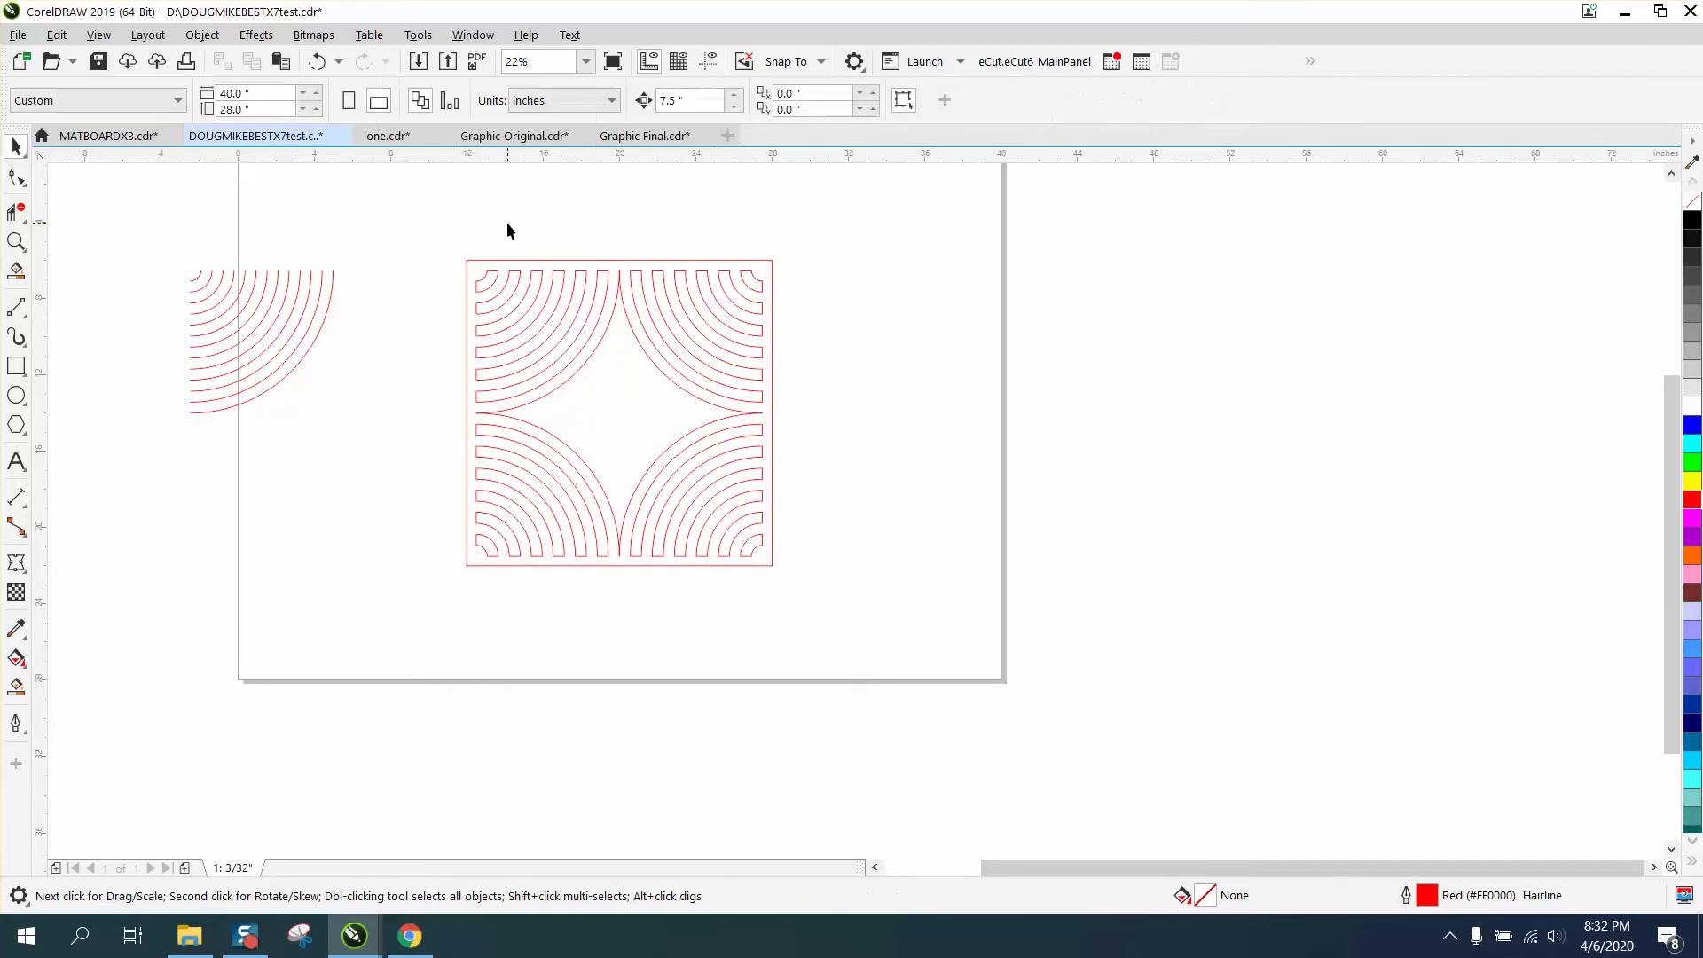
left_click(16, 686)
left_click(602, 432)
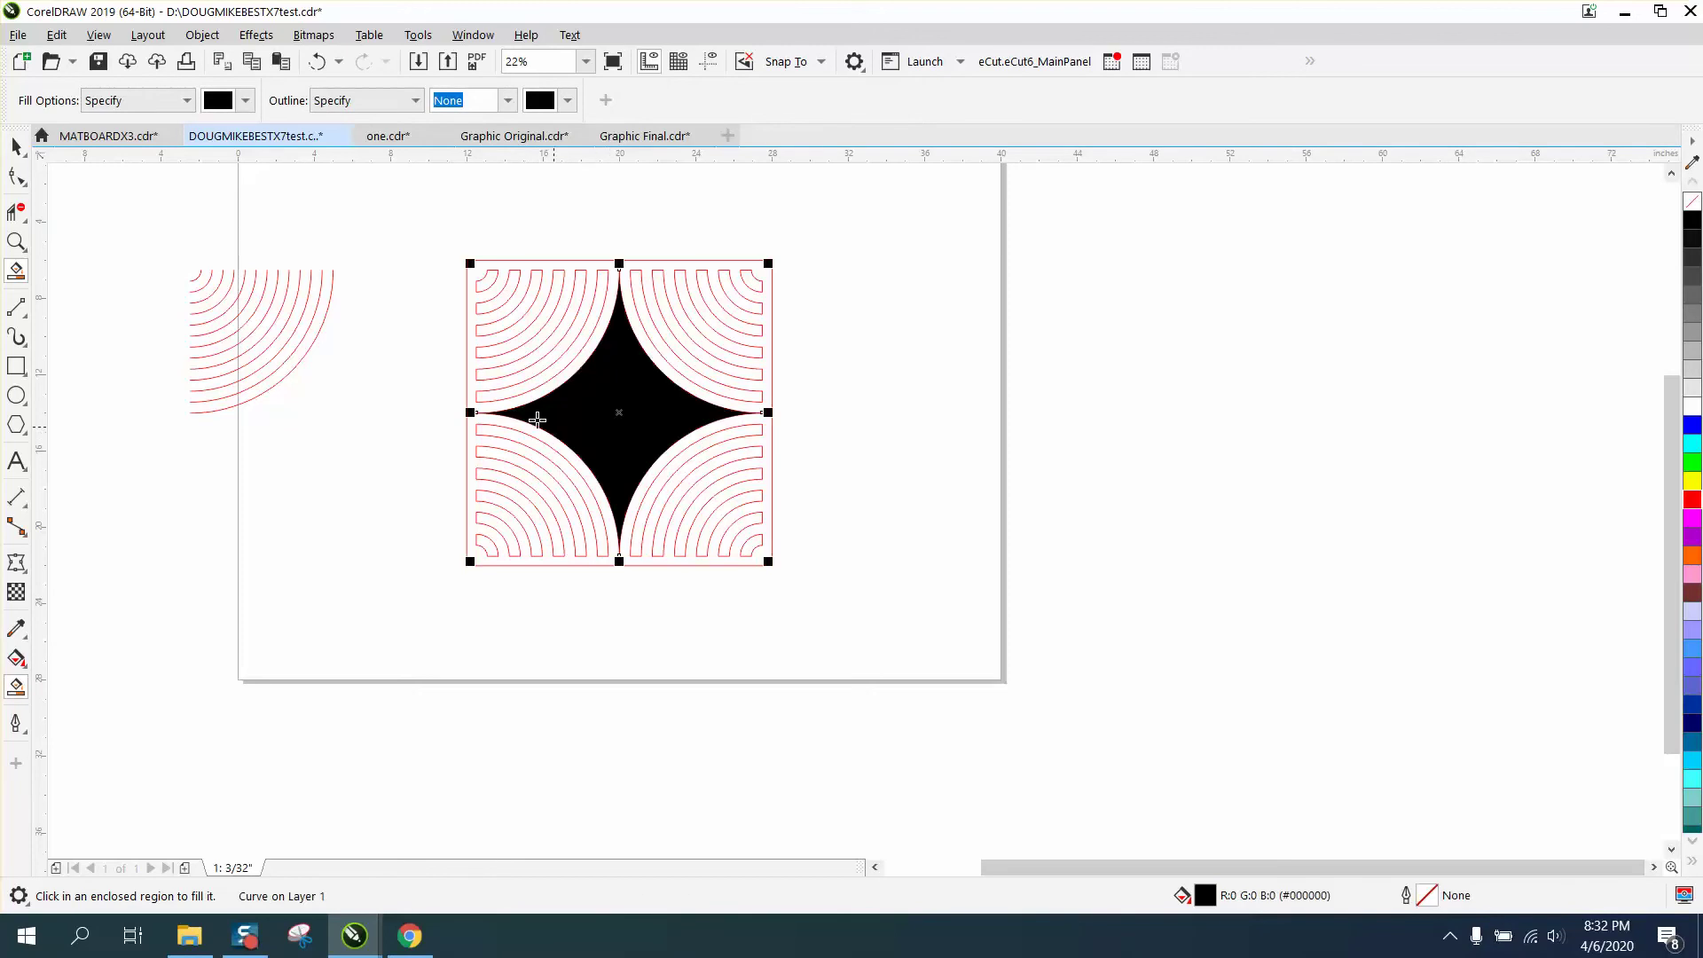
left_click(320, 64)
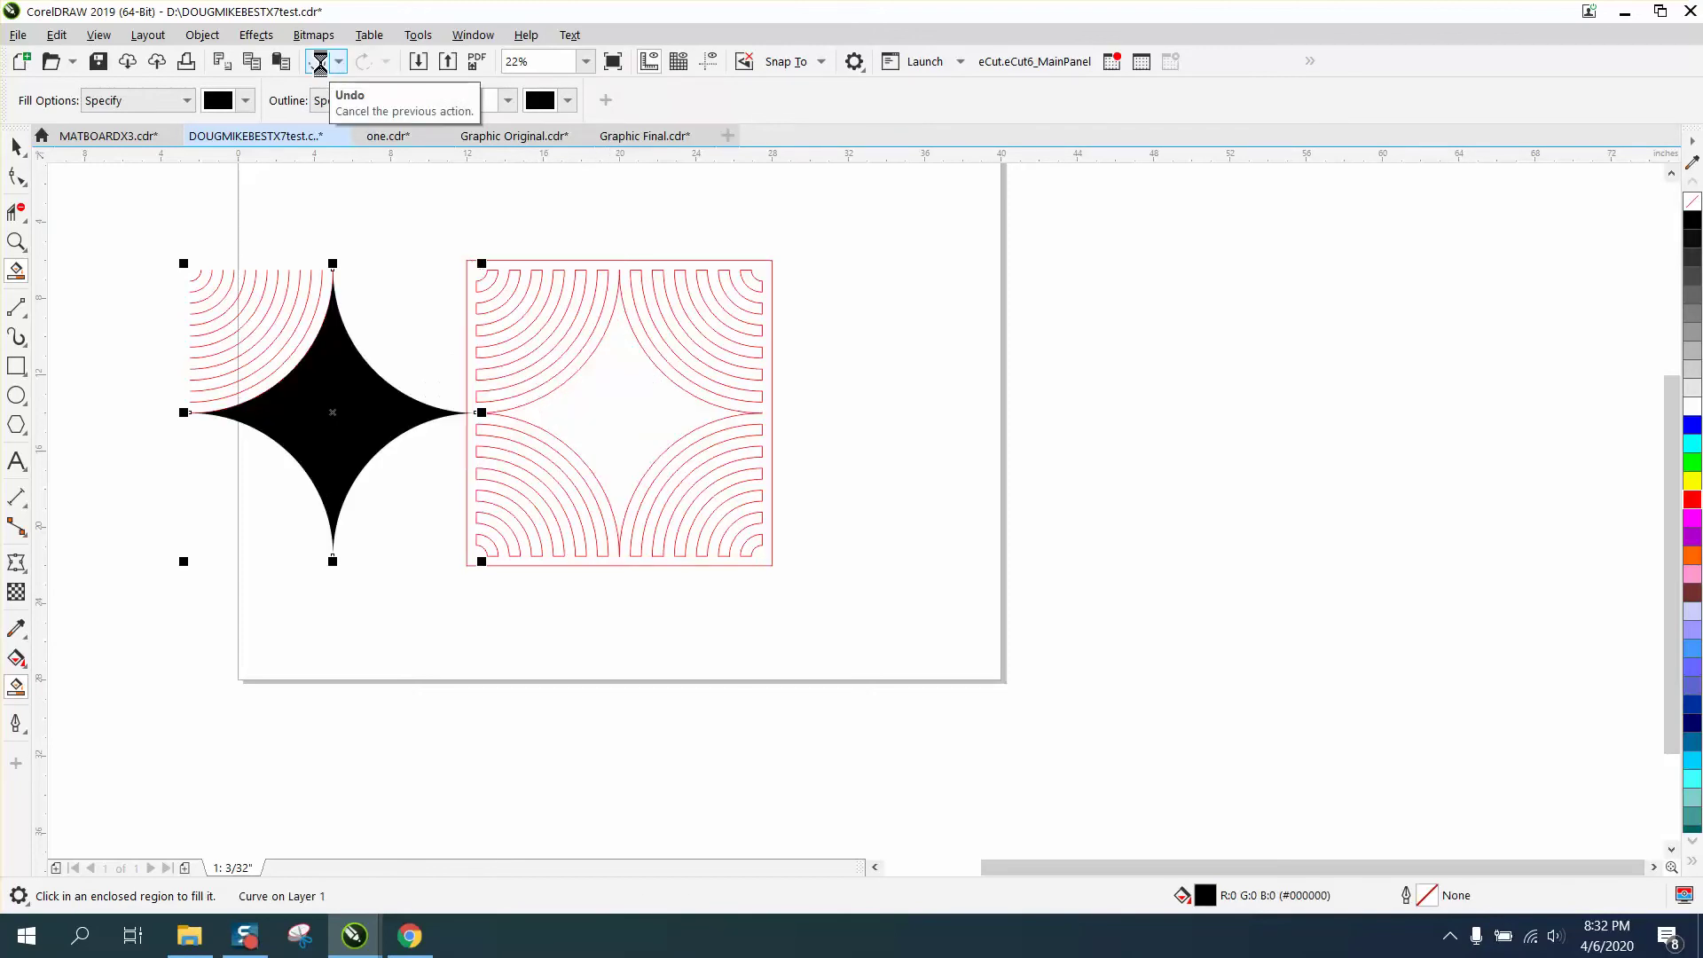
Smart Fill the banded arc region, move it right, remove its fill and outline it red.
left_click(471, 333)
key("Right")
key("Right")
key("Right")
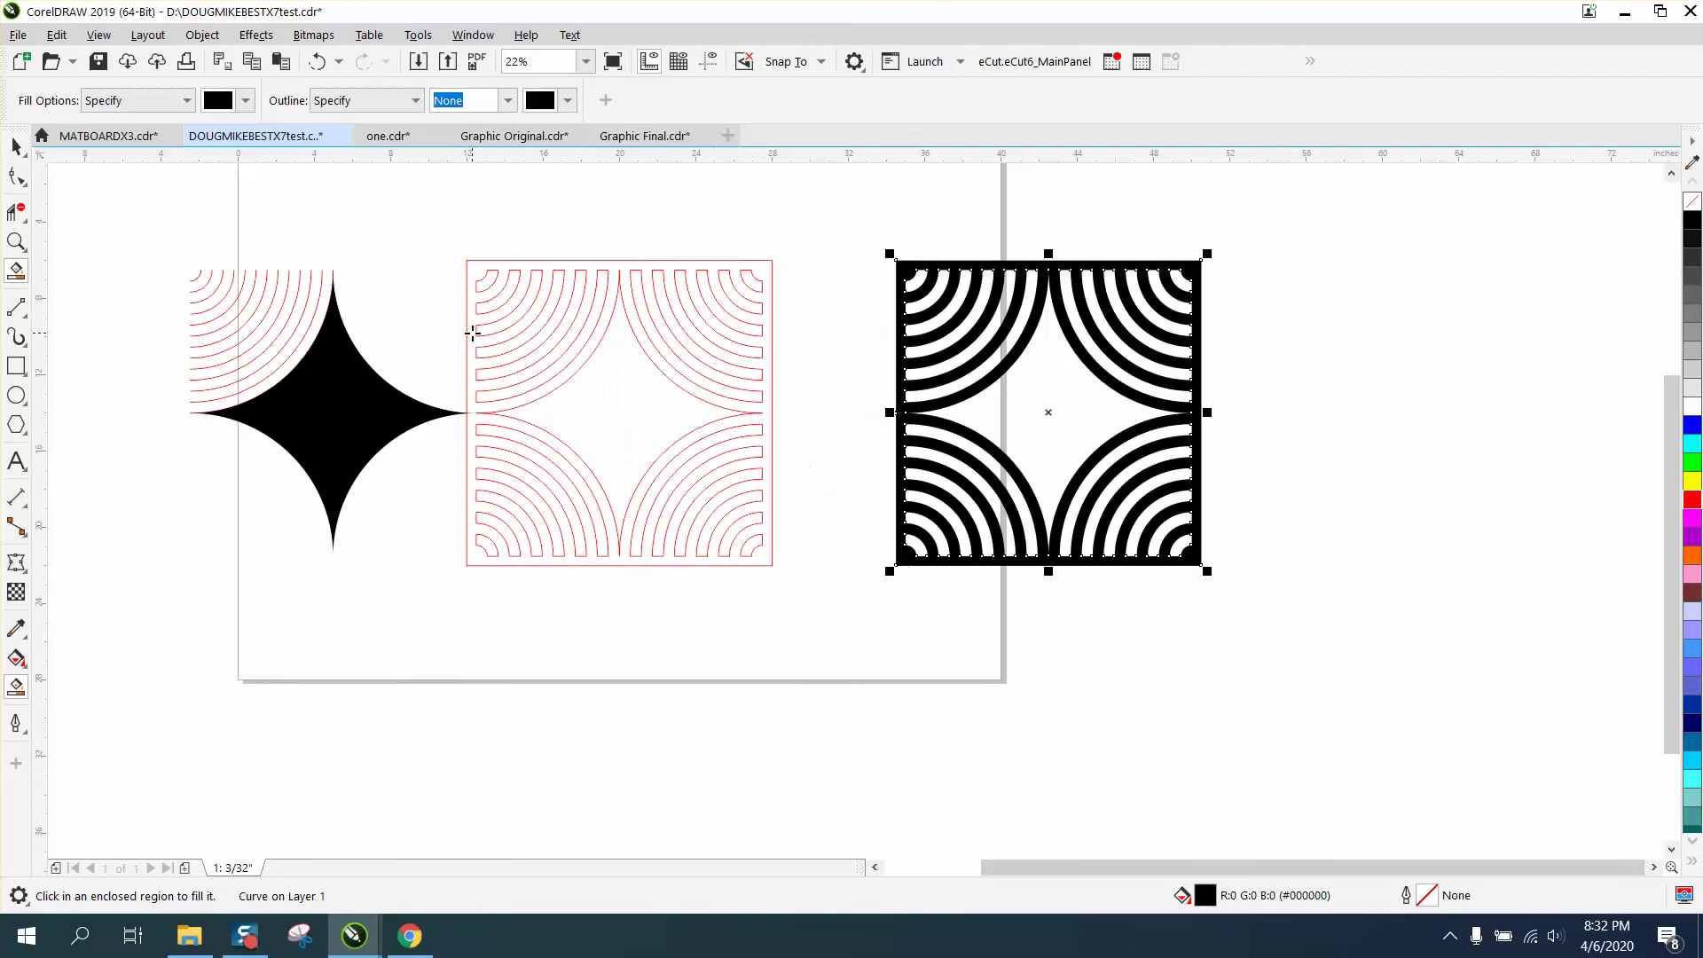
left_click(1690, 206)
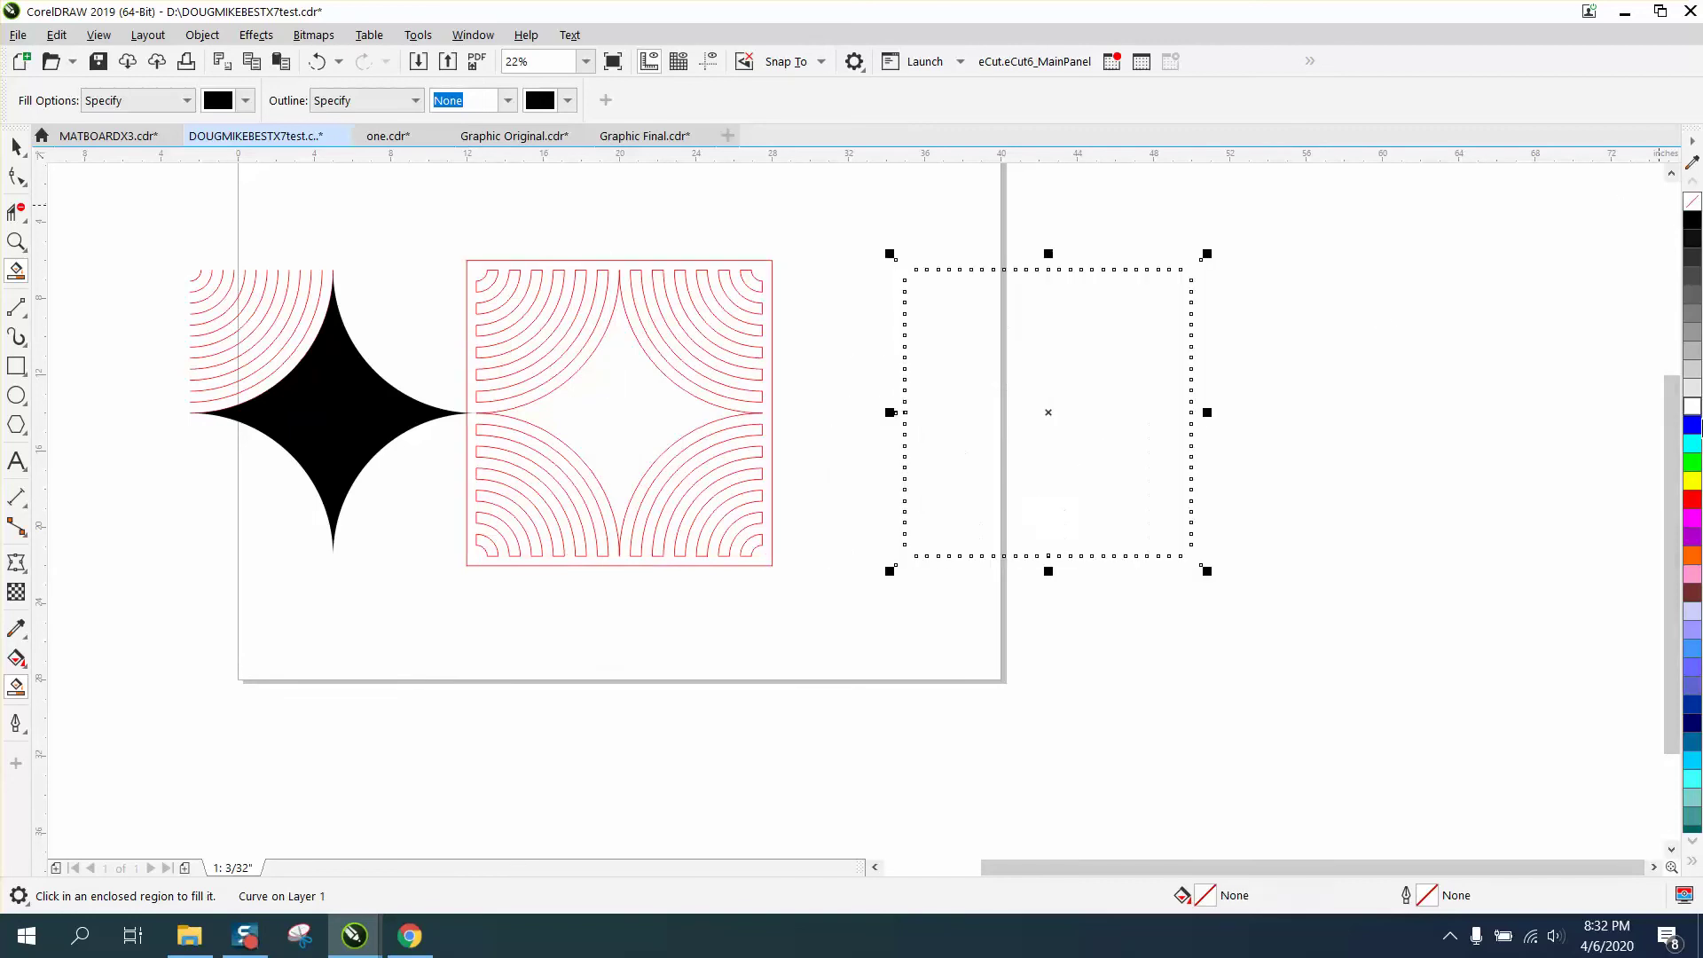
right_click(1692, 465)
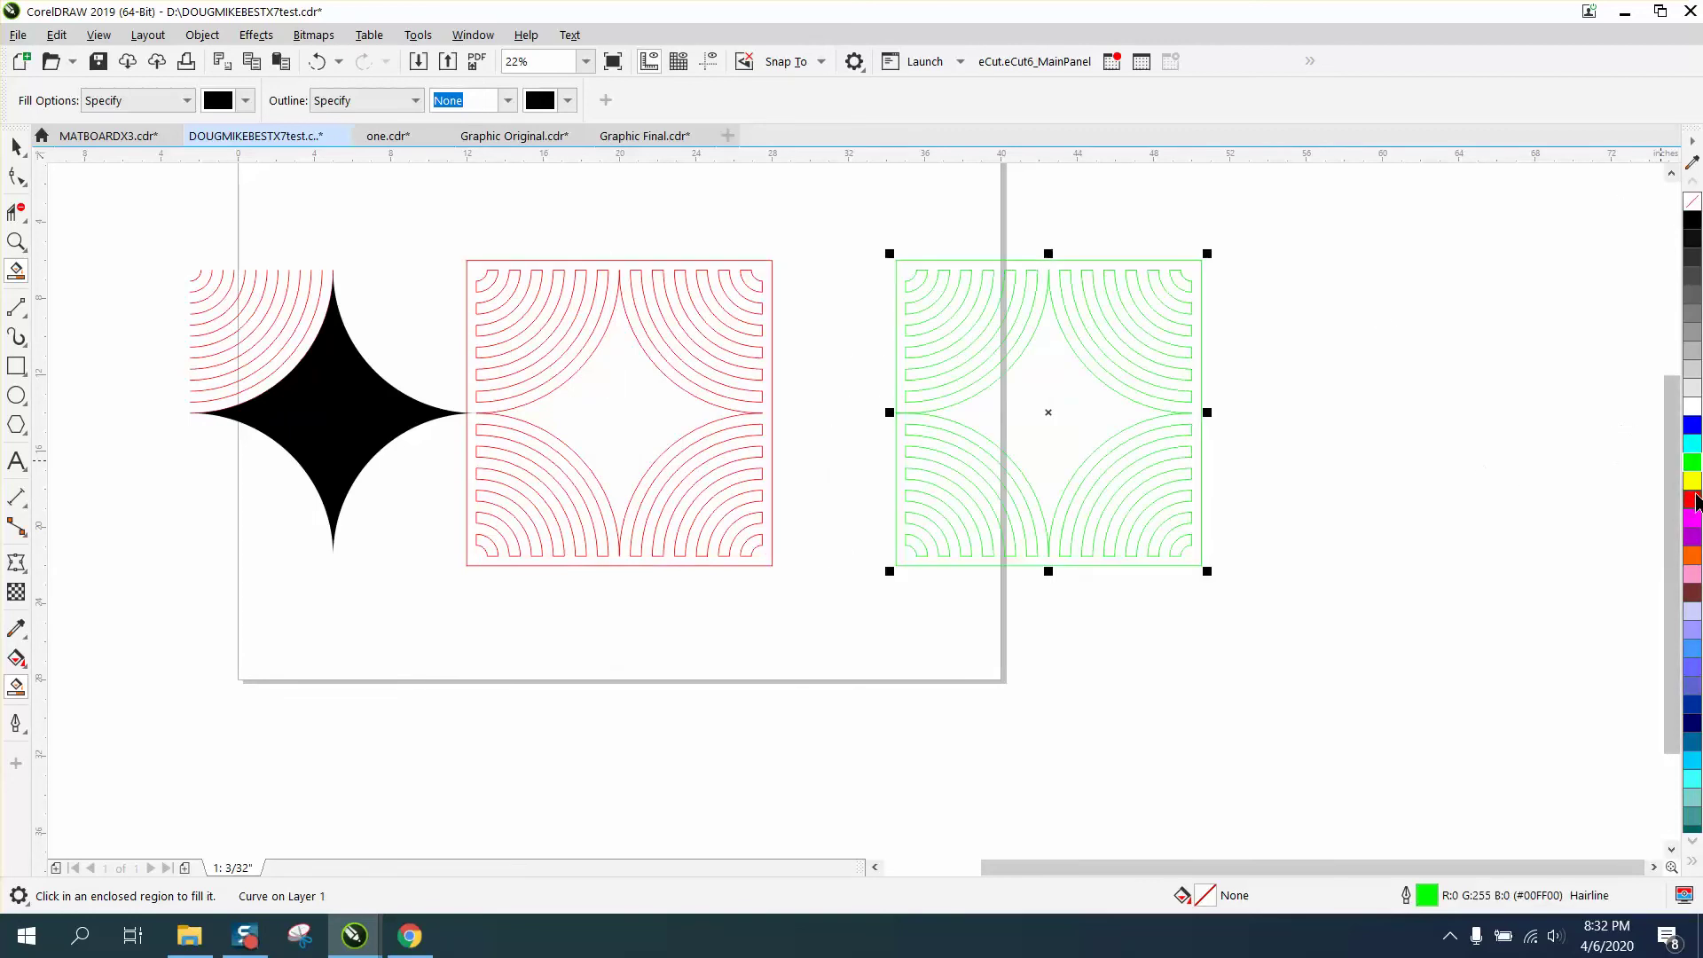
right_click(1691, 499)
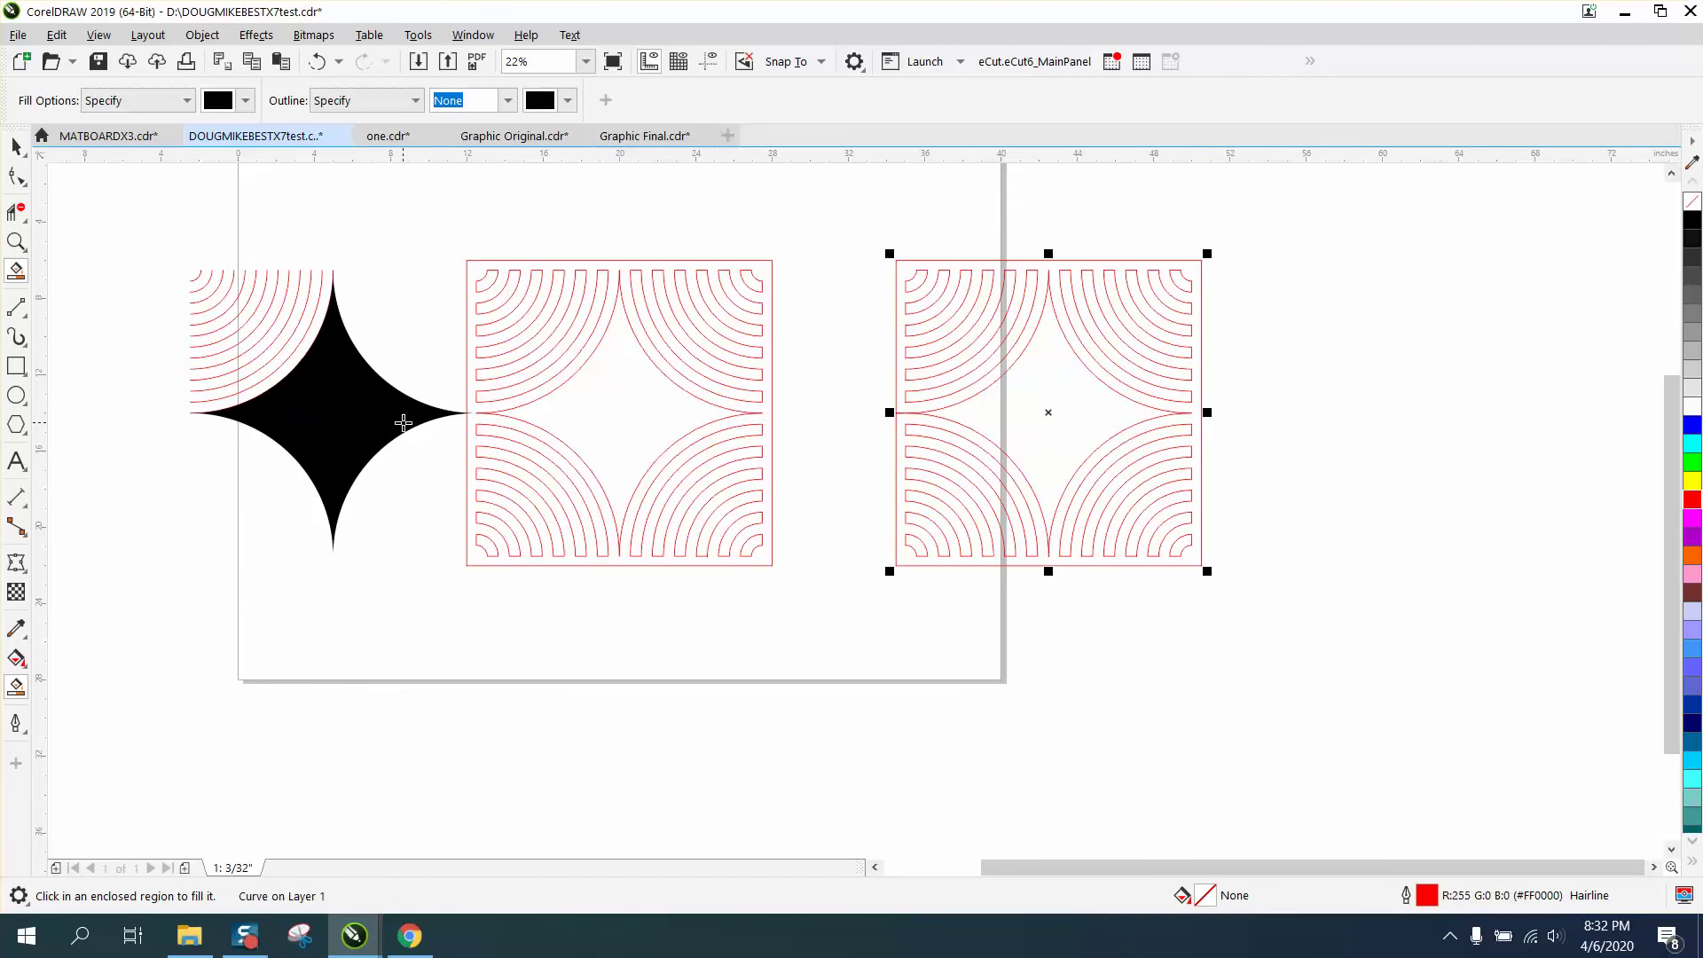
Remove the star's black fill and give it a red outline.
left_click(16, 147)
left_click(327, 396)
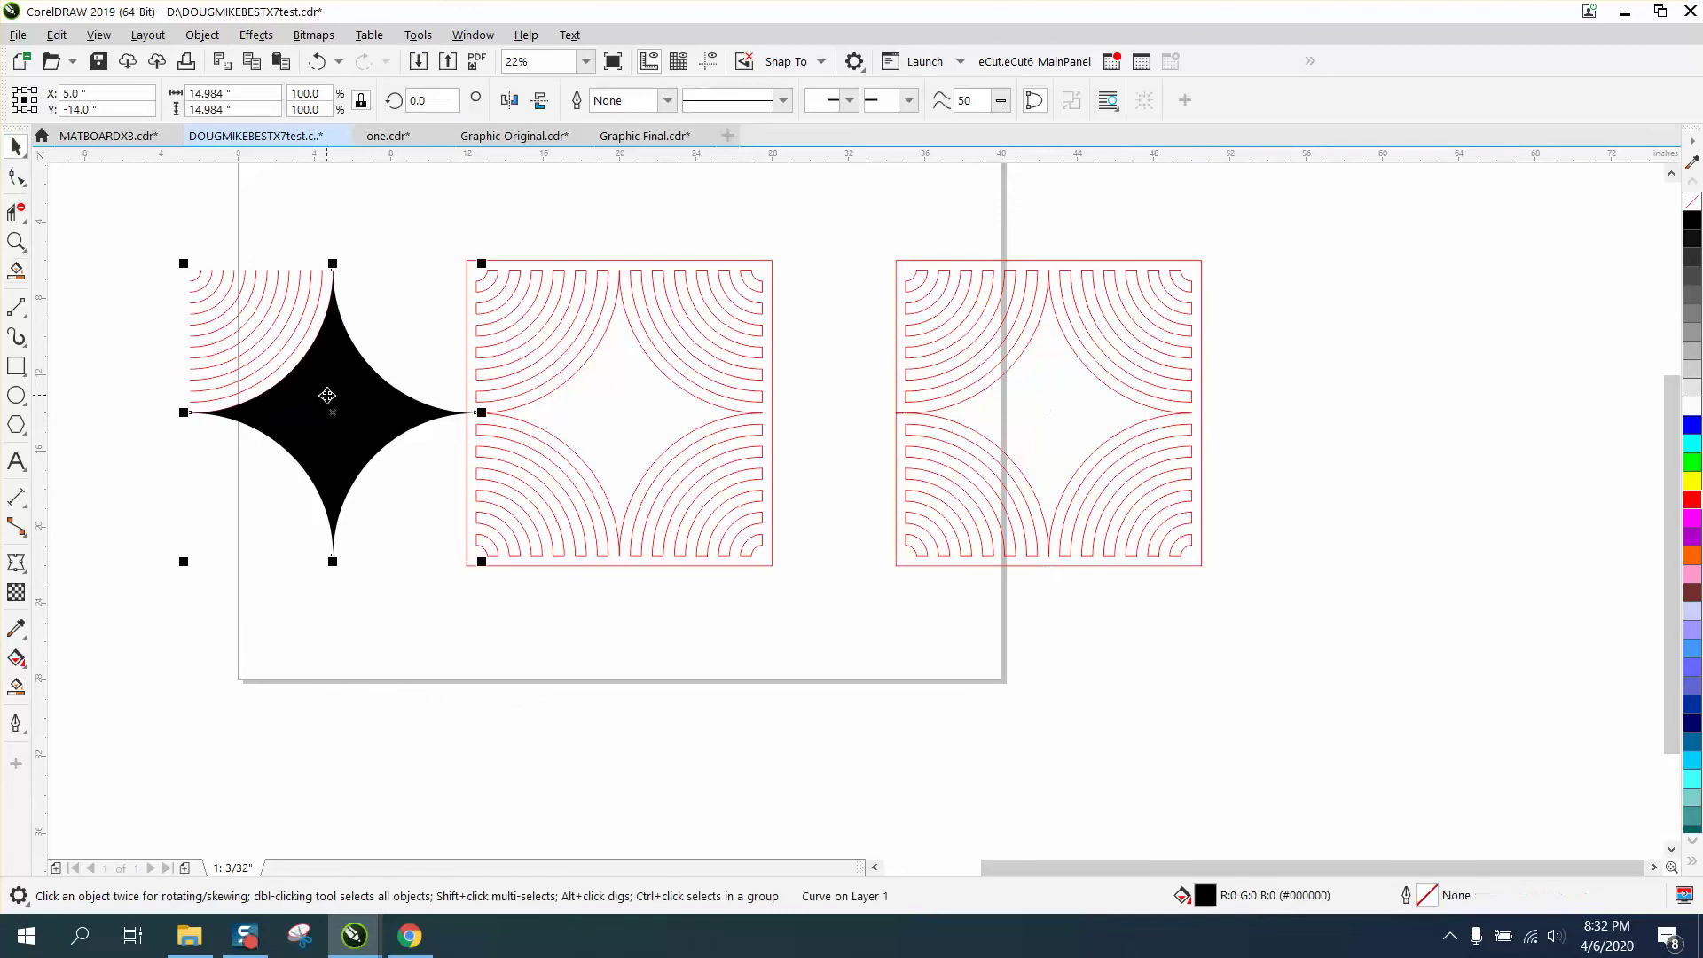
left_click(1692, 204)
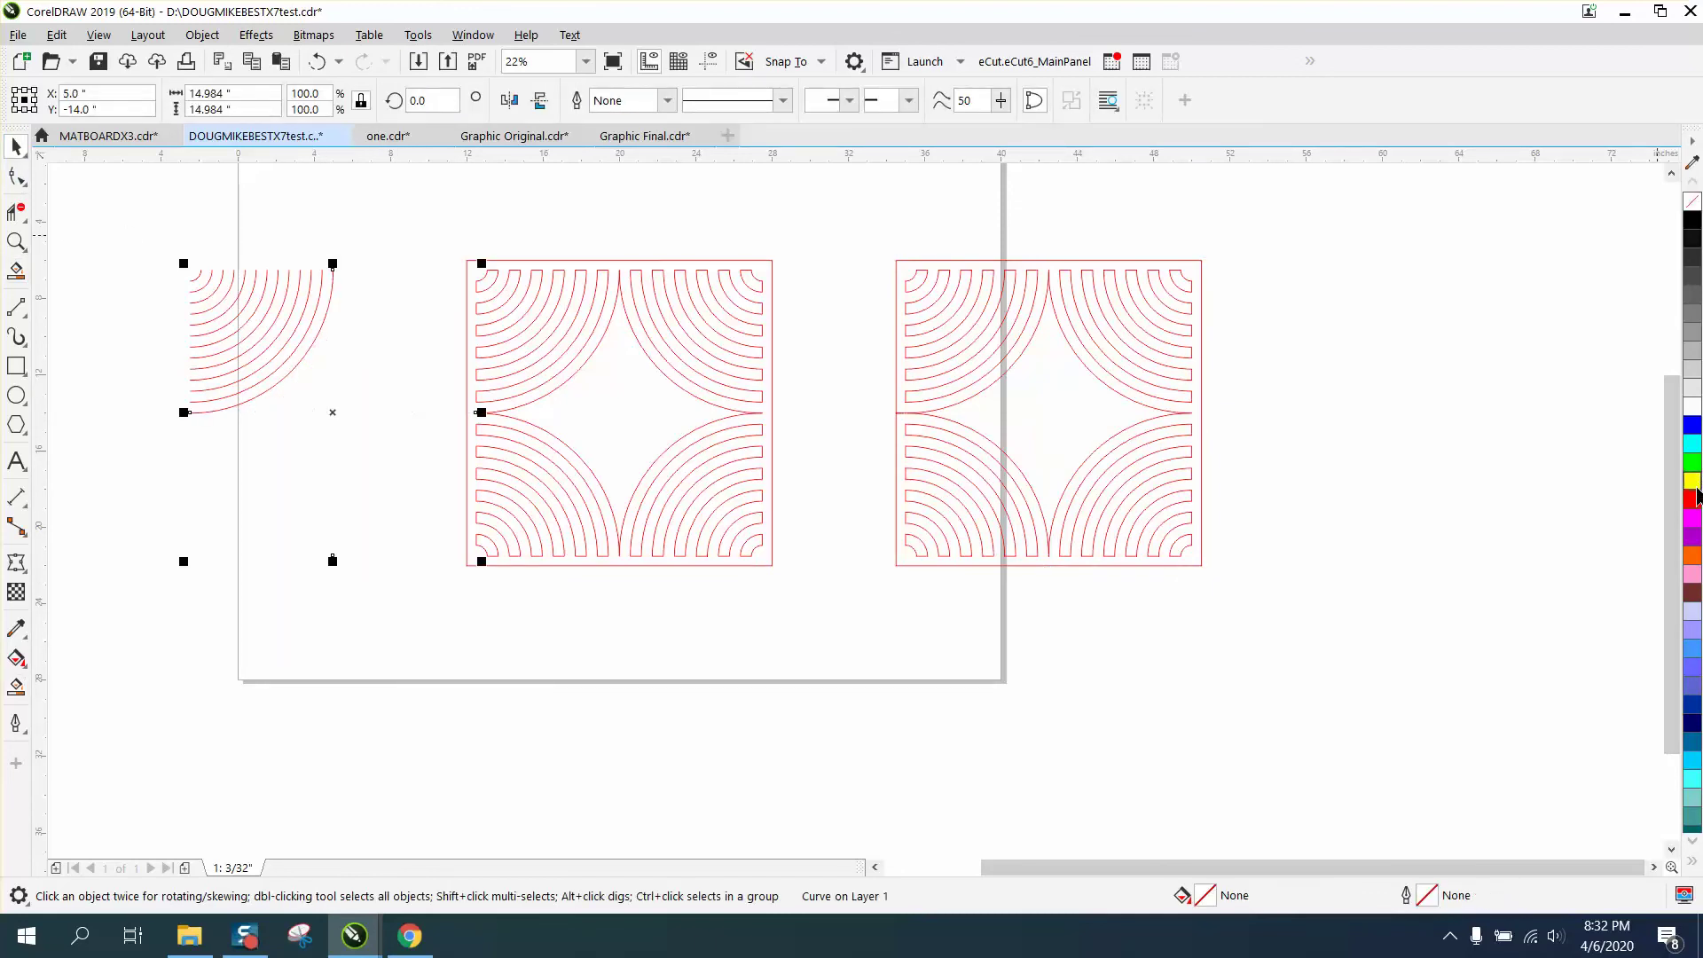
right_click(1694, 484)
right_click(1695, 502)
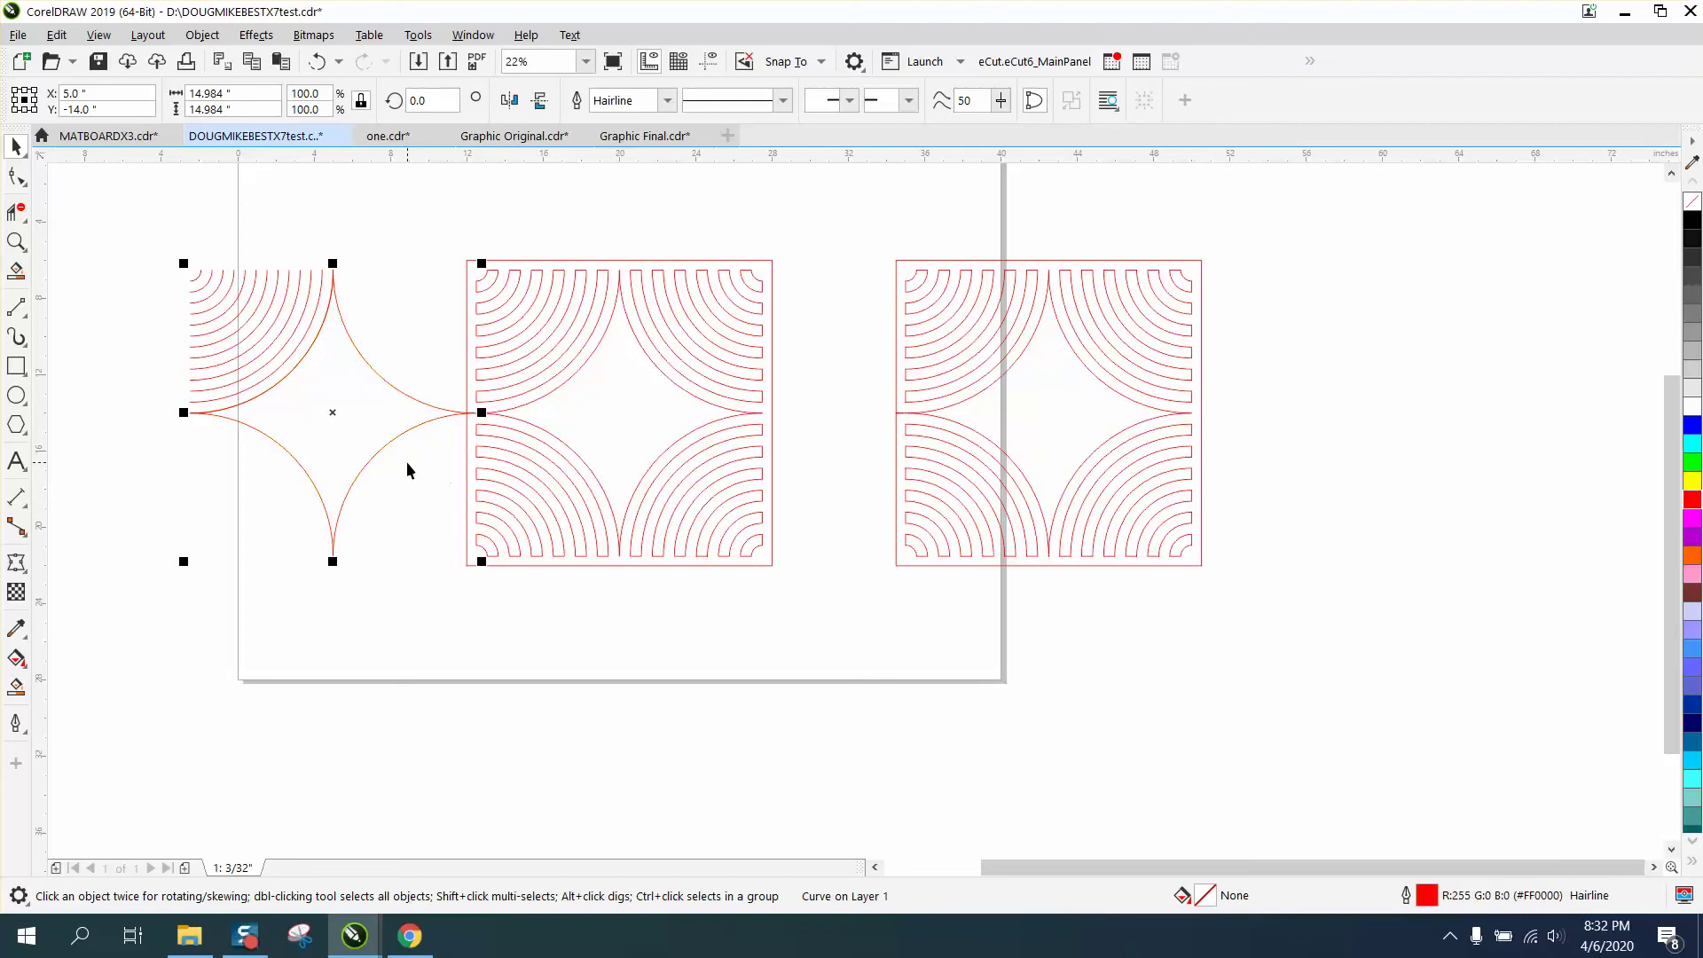
Enlarge the left arc set about 172% and stretch it to cover the star outline.
left_click(231, 324)
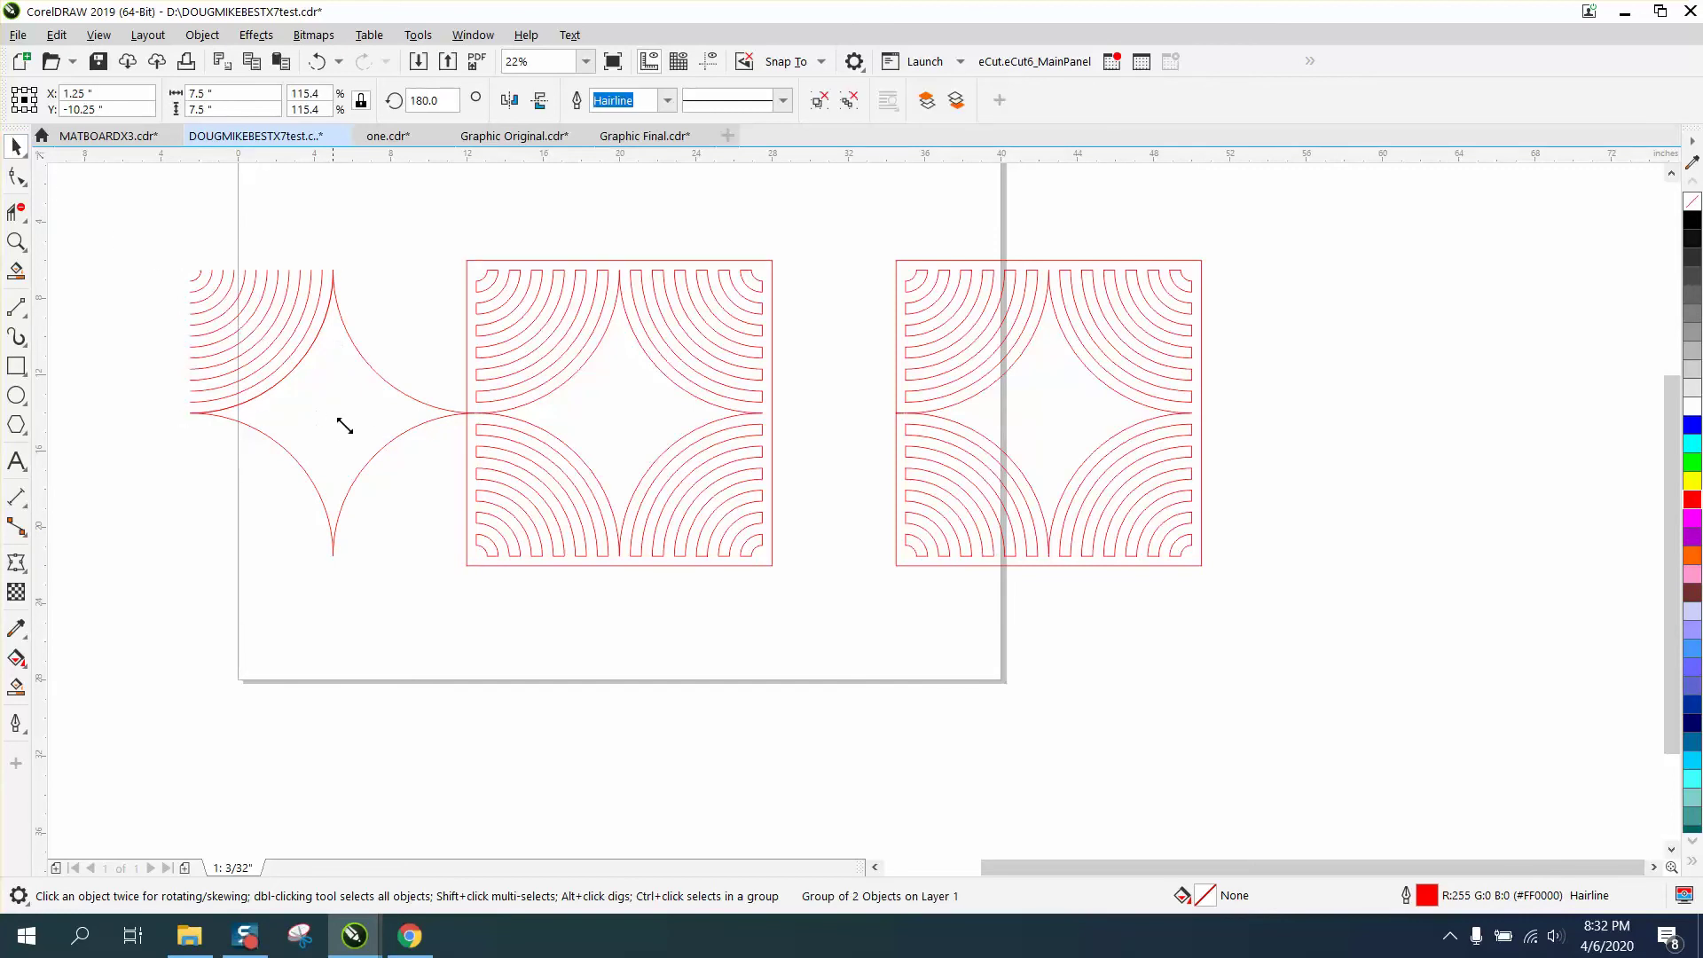
left_click_drag(343, 426, 409, 490)
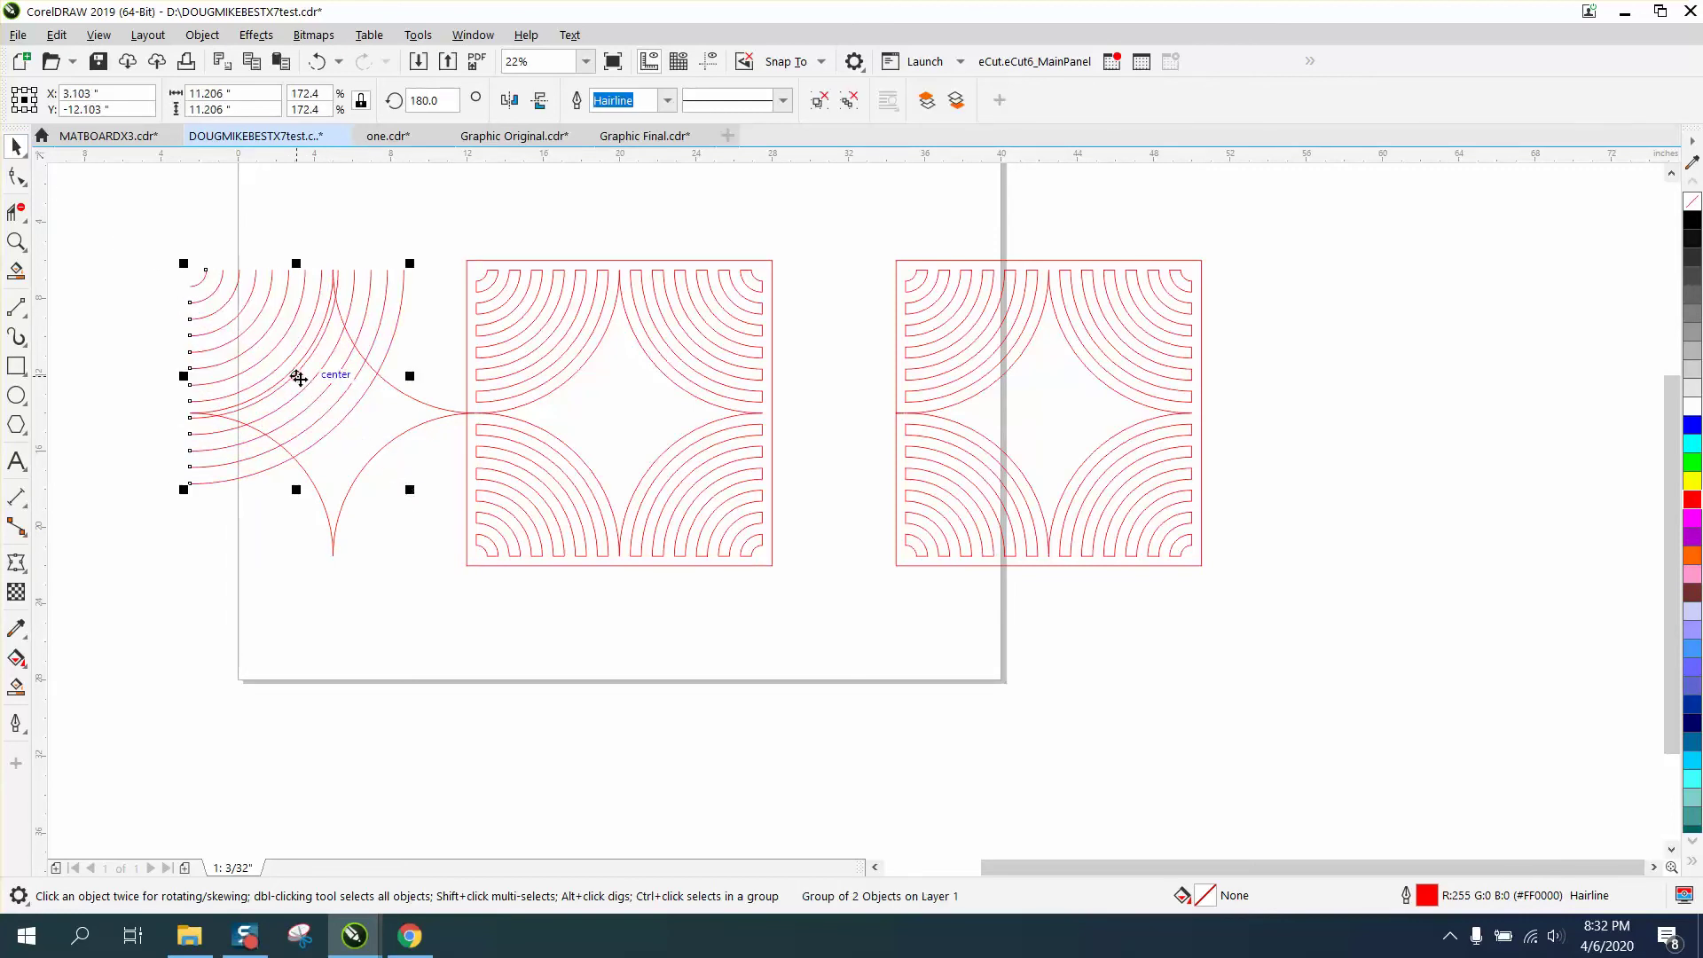
left_click_drag(296, 377, 342, 418)
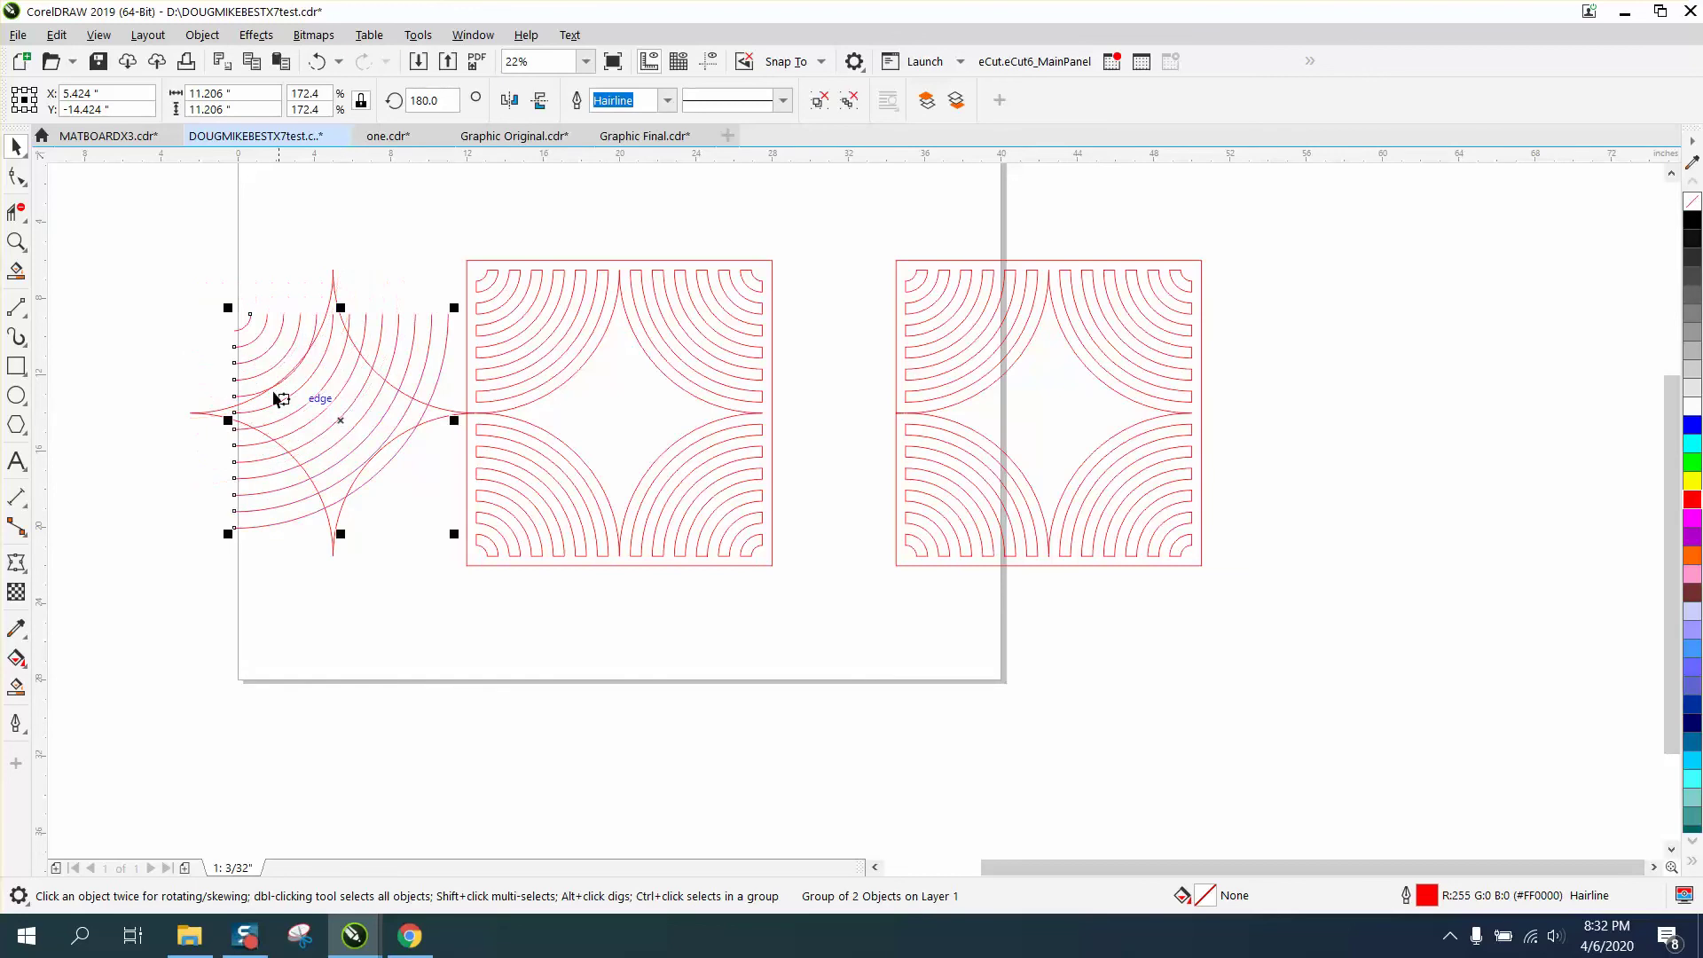
left_click_drag(147, 251, 280, 401)
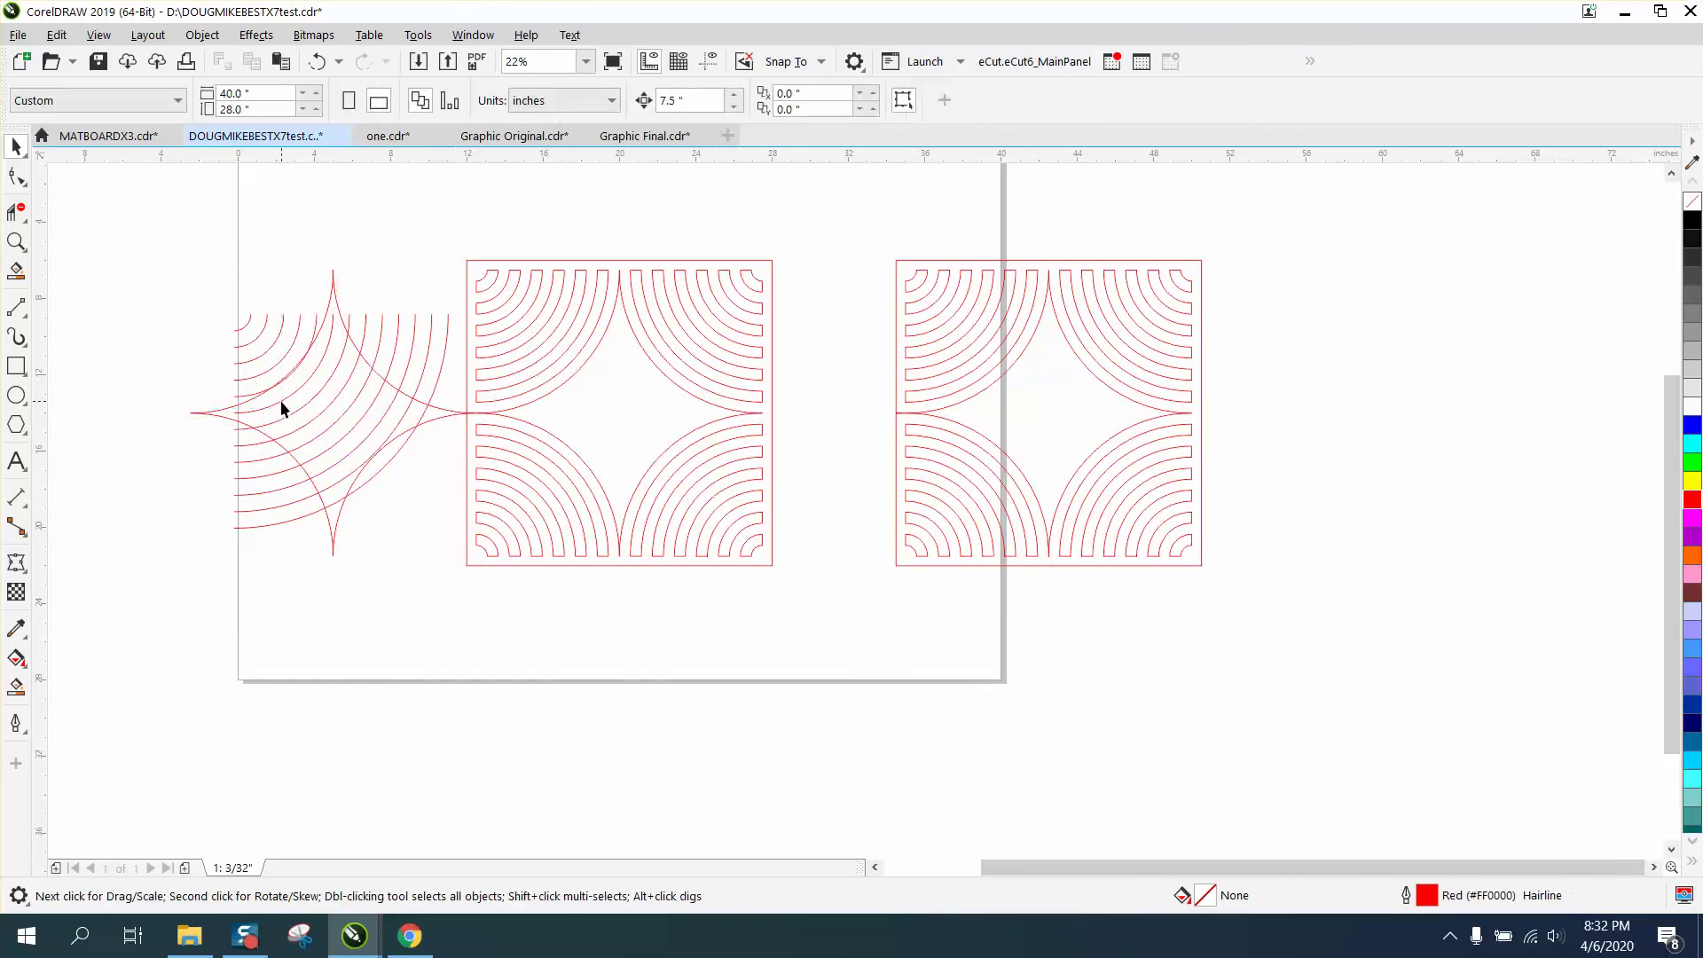
left_click(257, 321)
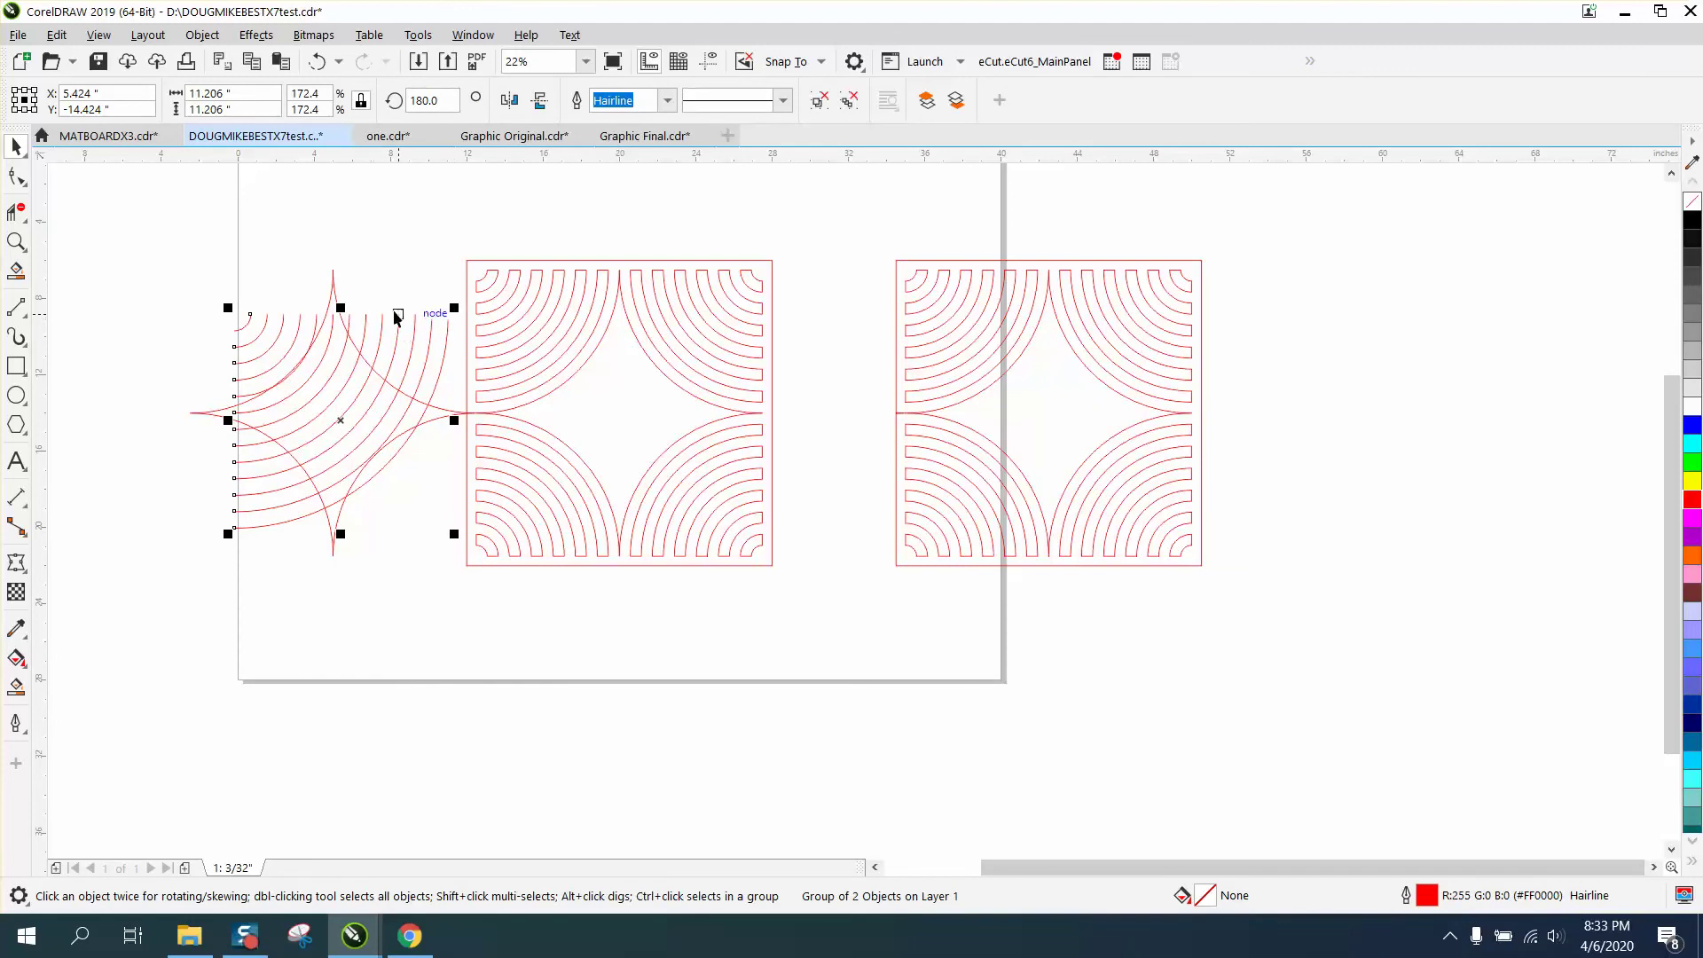
left_click_drag(341, 307, 341, 269)
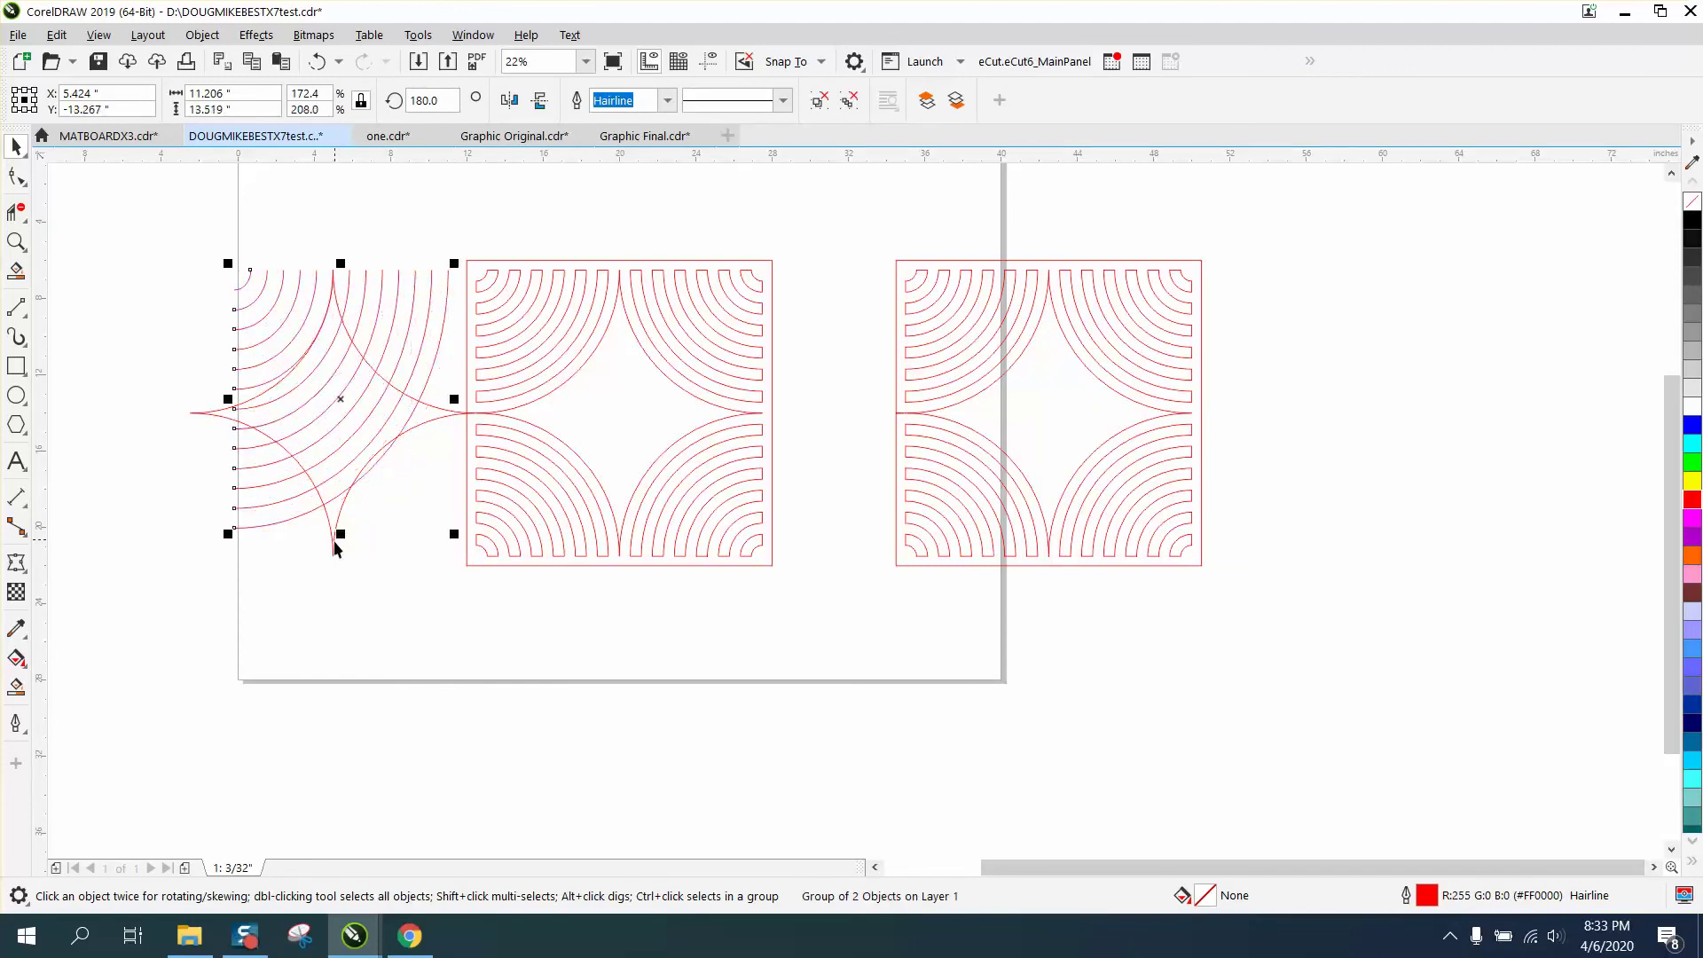
left_click_drag(341, 535, 341, 551)
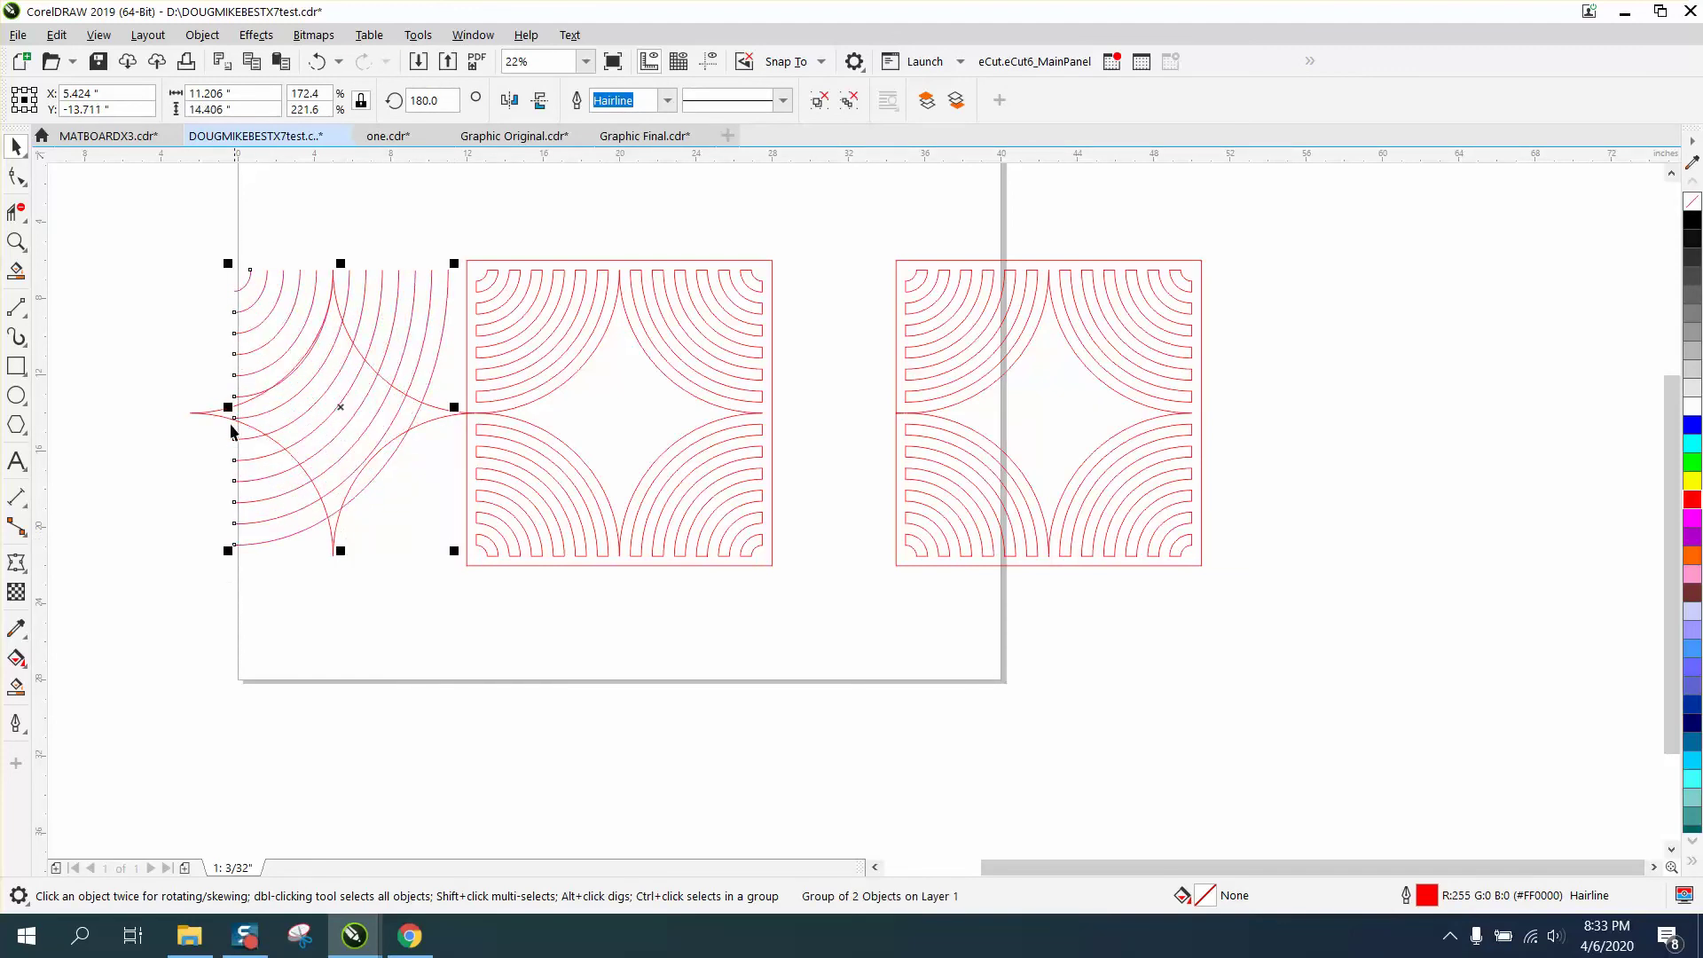
left_click_drag(228, 408, 161, 407)
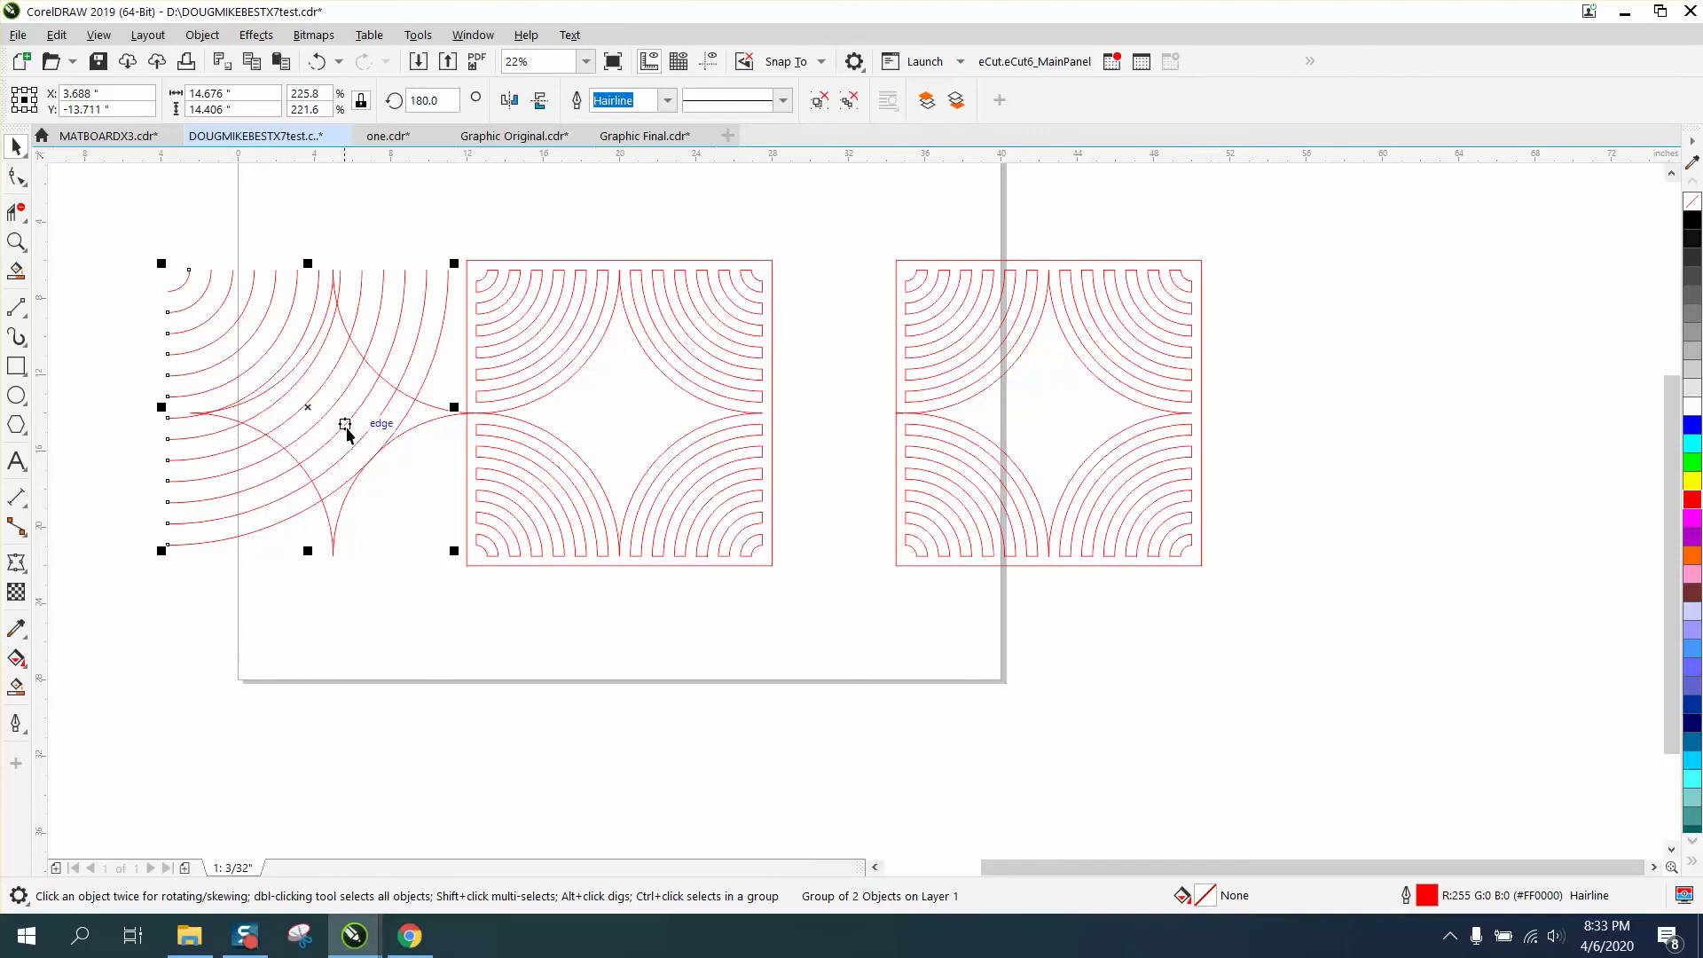
left_click_drag(370, 428, 380, 437)
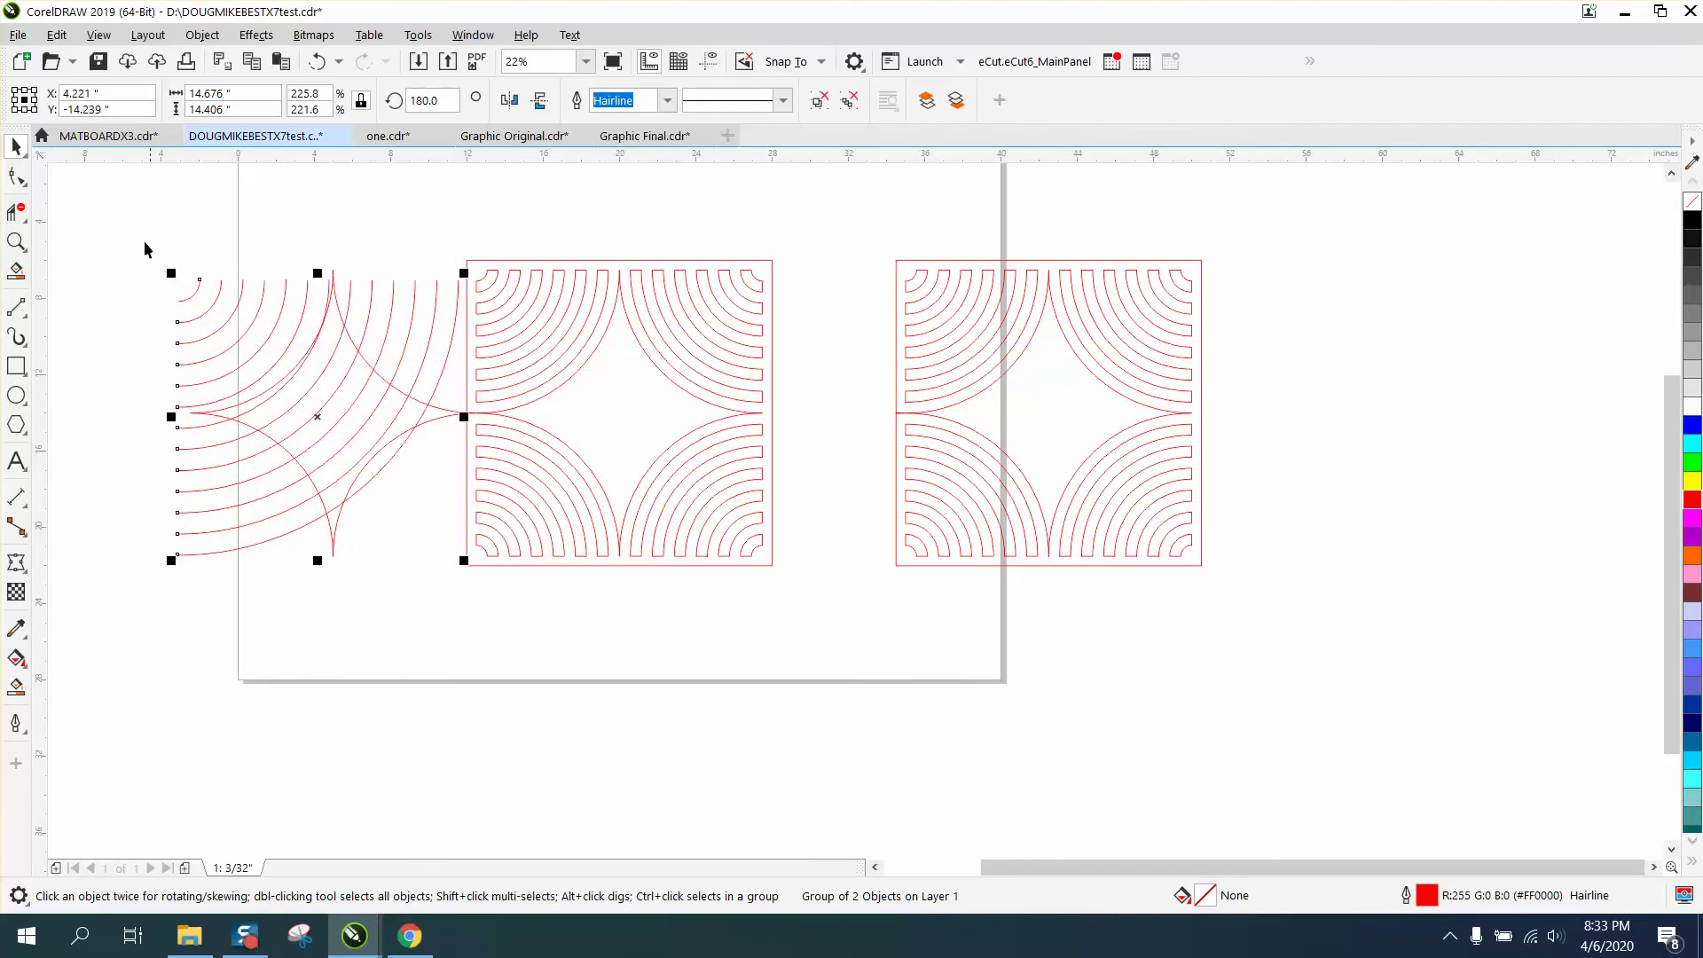
Select the enlarged arcs with the star and Intersect them.
left_click_drag(141, 244, 468, 566)
scroll(439, 273, "down", 3)
left_click_drag(269, 246, 477, 437)
left_click(671, 100)
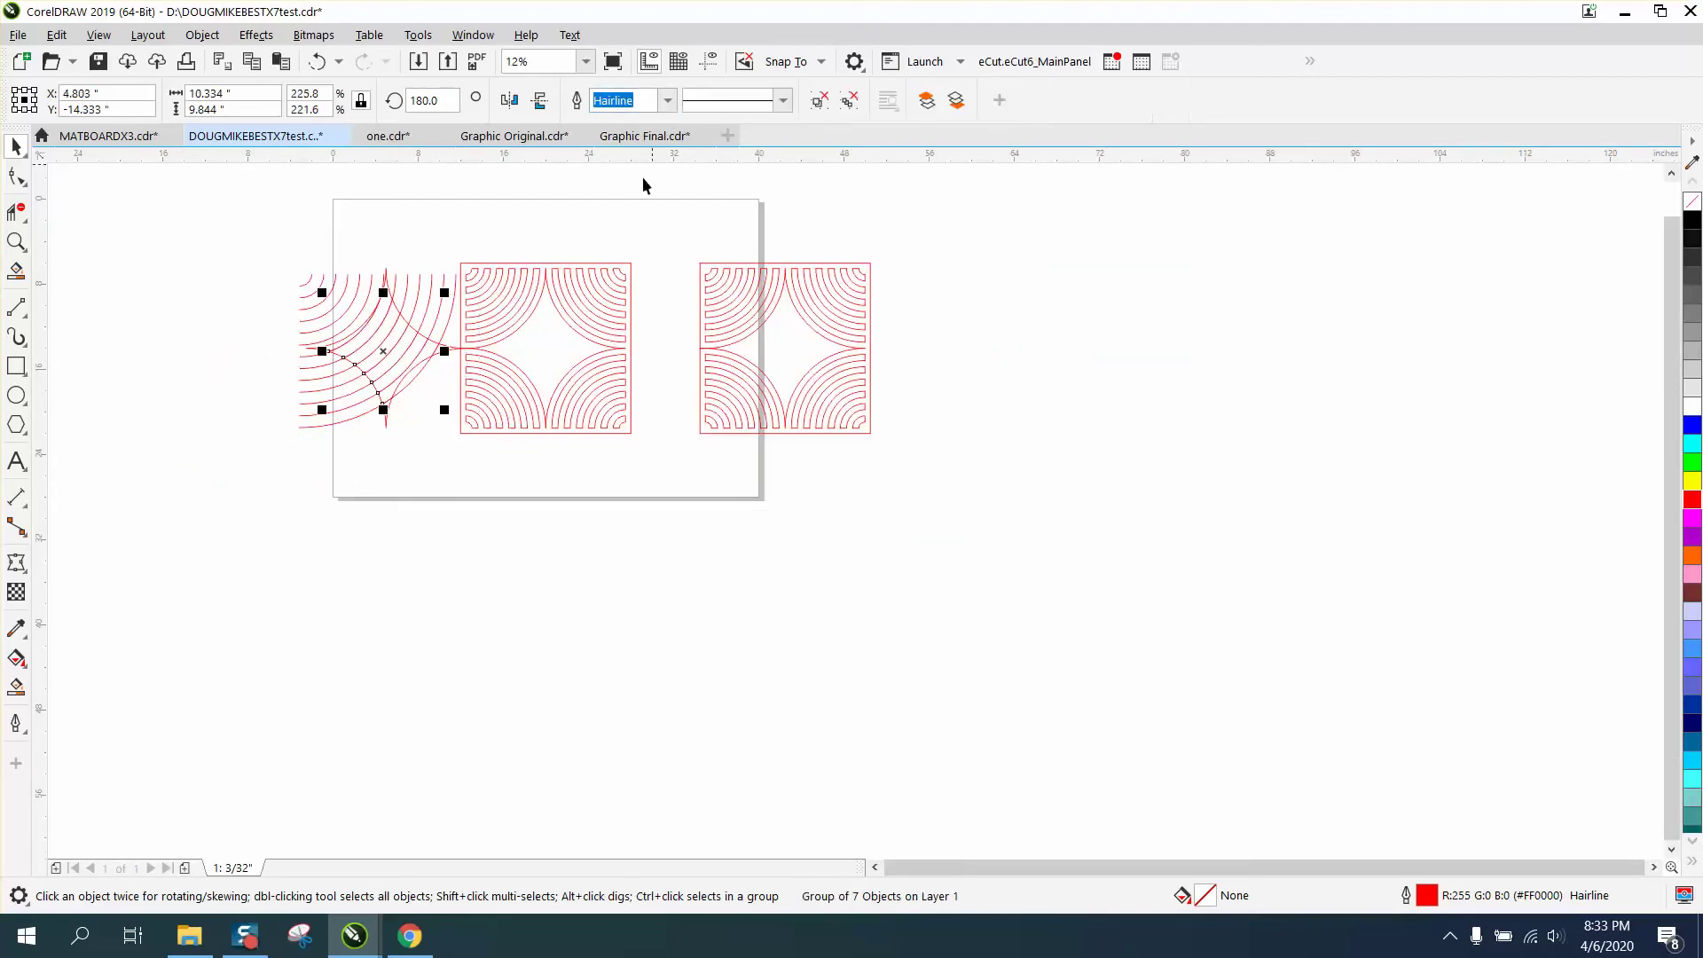
Move the star-clipped arc bands onto the right square and delete the leftover left arcs and star.
key("Right")
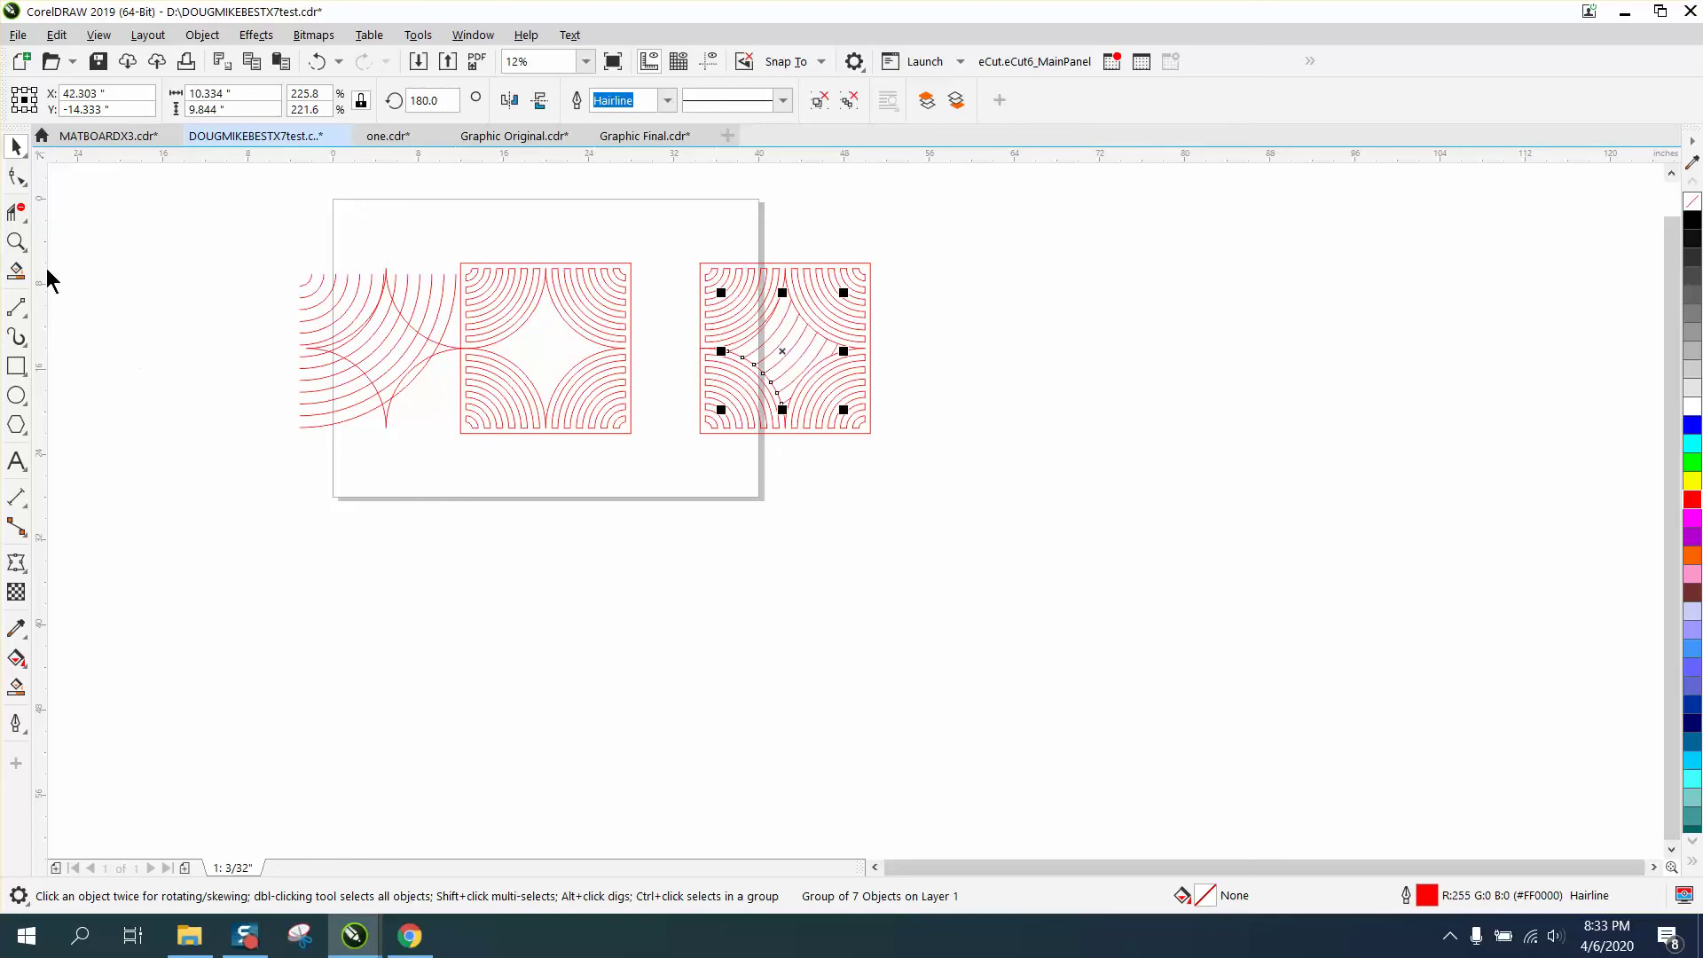
left_click_drag(180, 238, 206, 279)
left_click_drag(431, 433, 491, 456)
key("Delete")
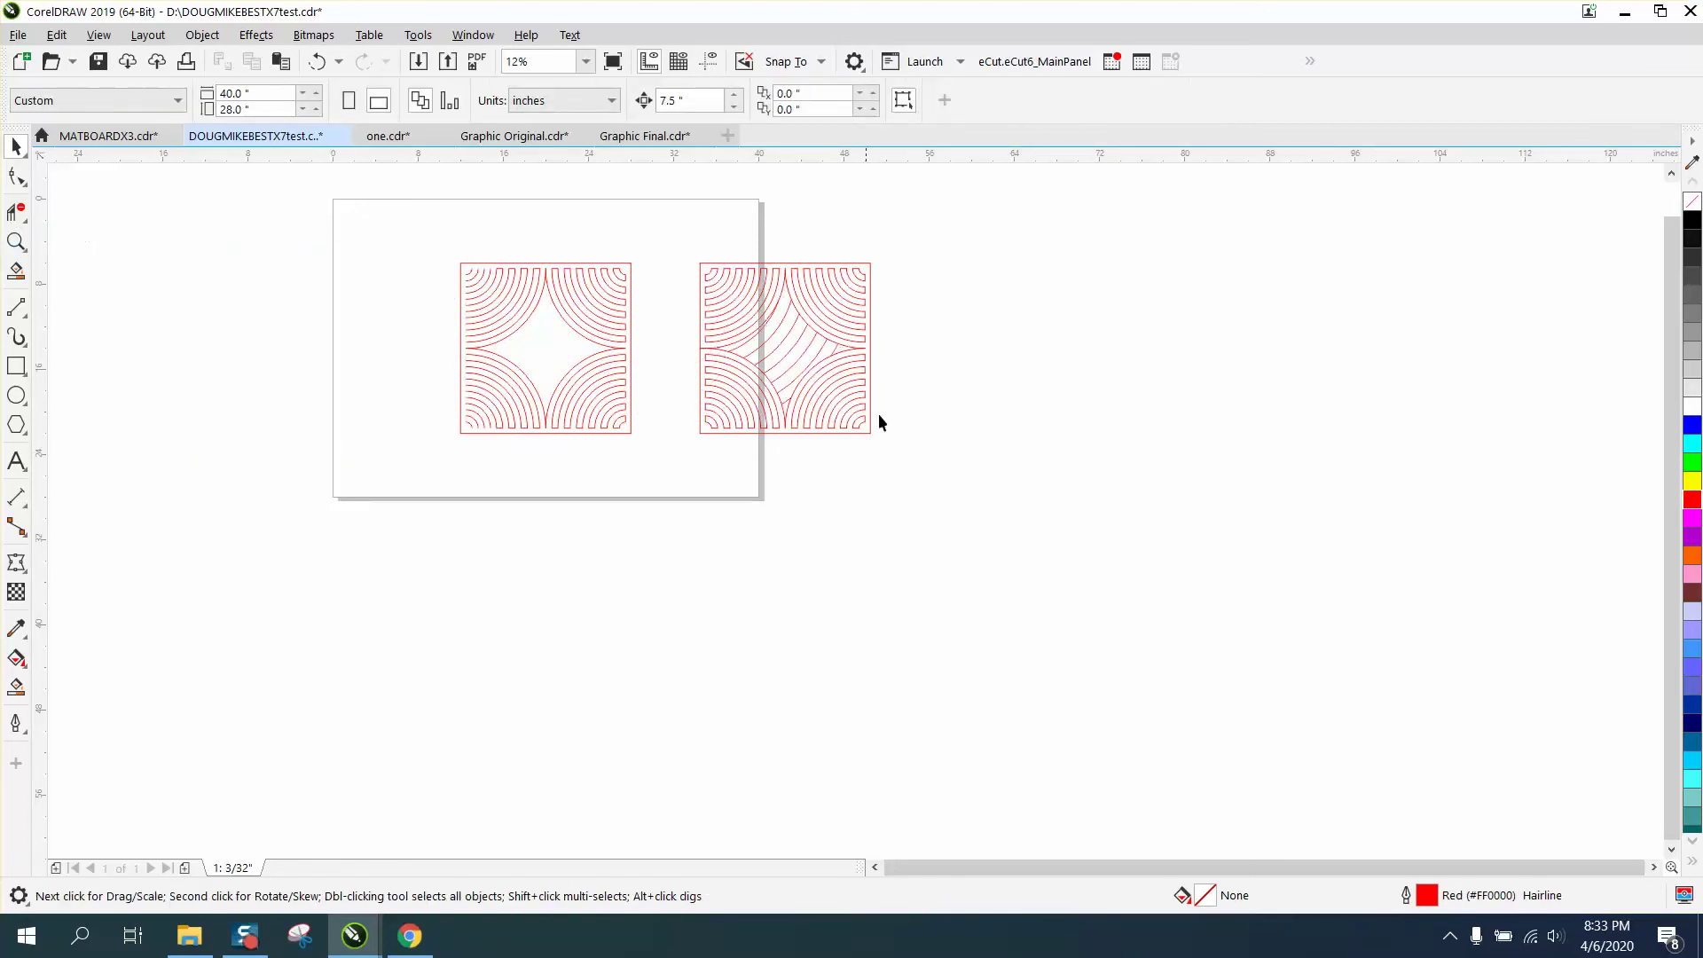
left_click(16, 241)
left_click_drag(734, 266, 961, 467)
right_click(756, 470)
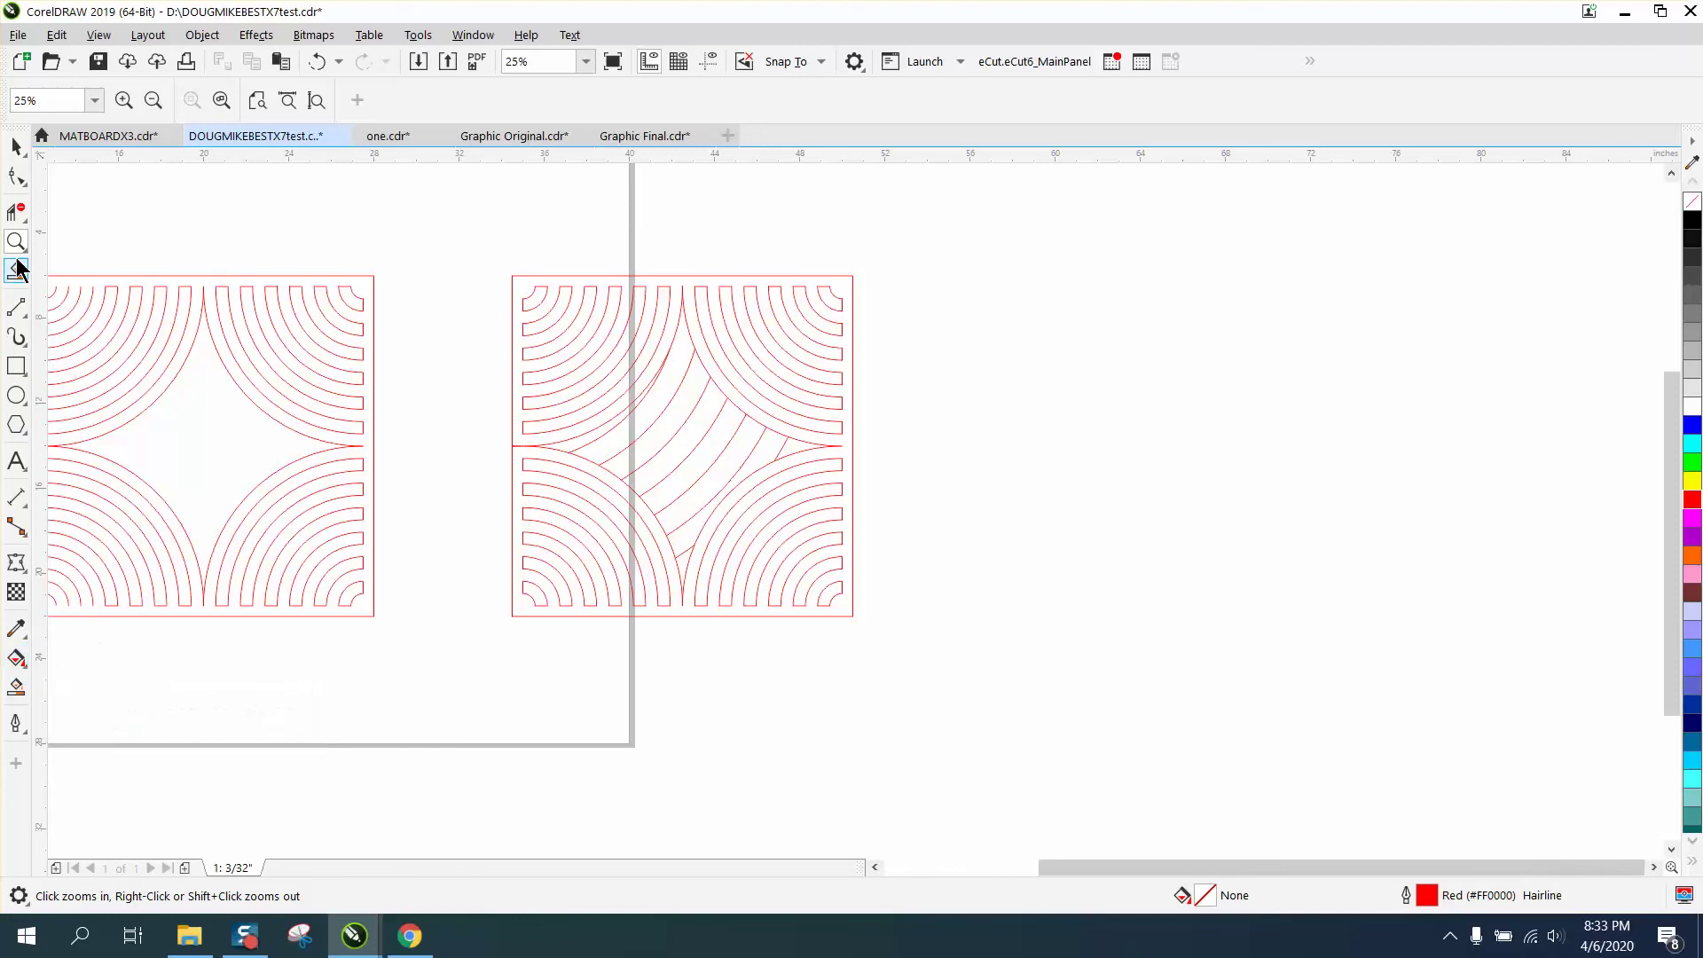
Zoom into the right square's centre and delete the overlapping arc pieces between intersections with Virtual Segment Delete.
left_click_drag(671, 340, 931, 531)
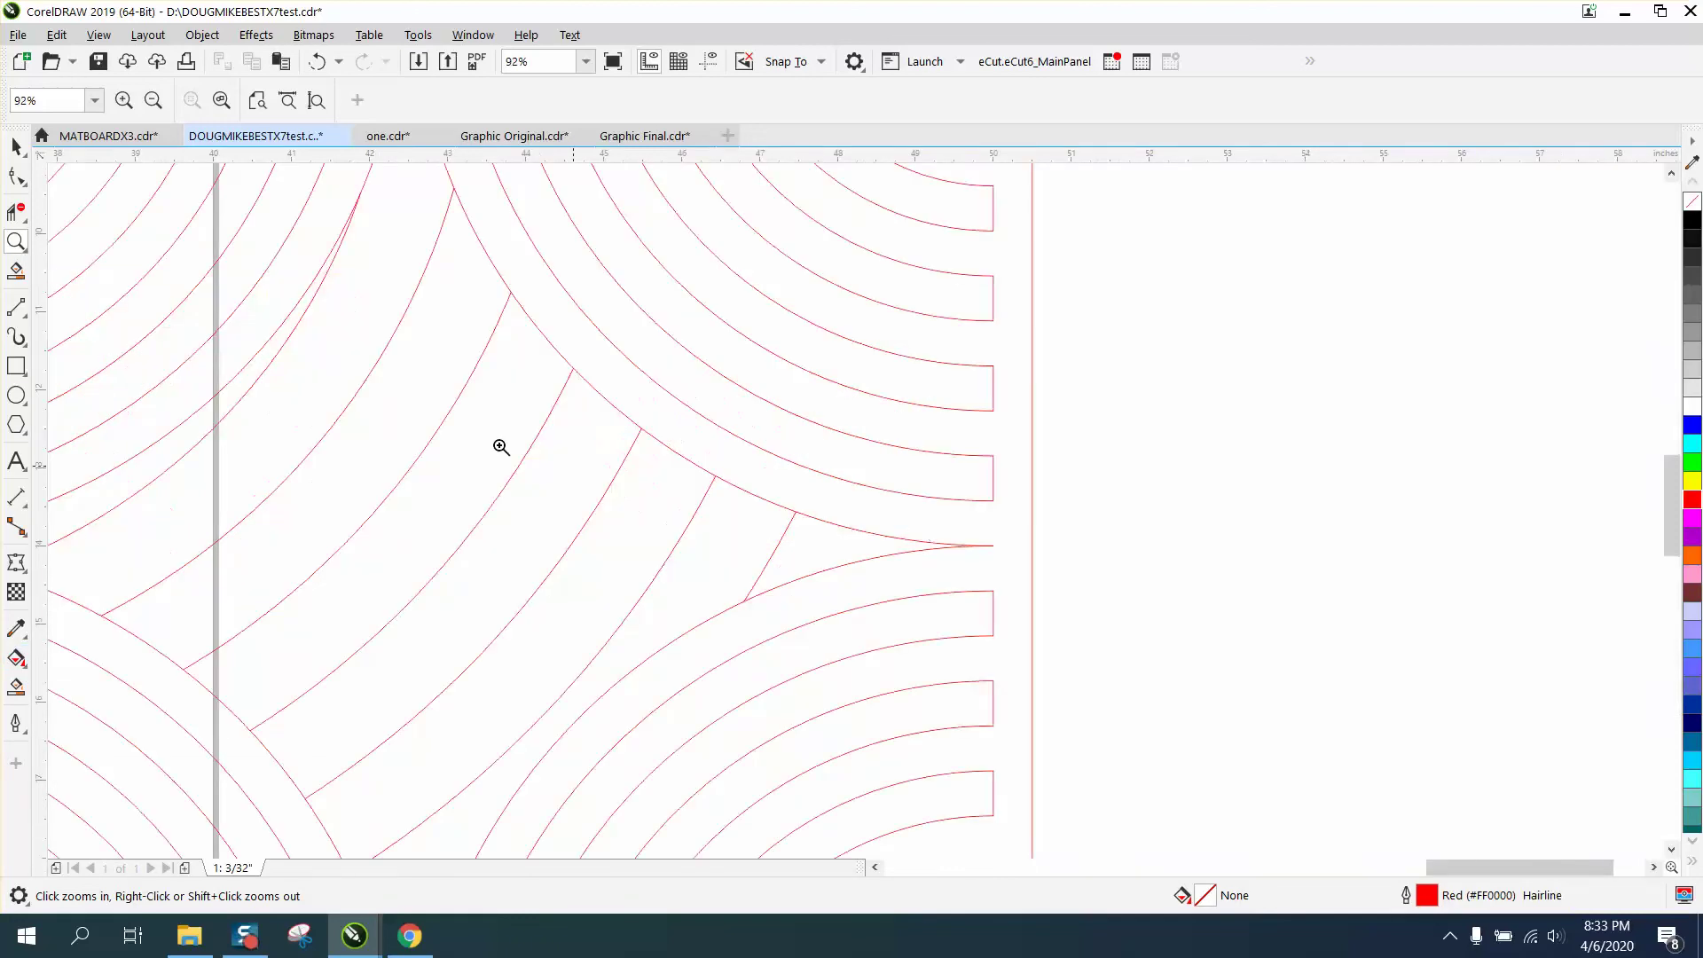
left_click(18, 214)
scroll(511, 282, "down", 2)
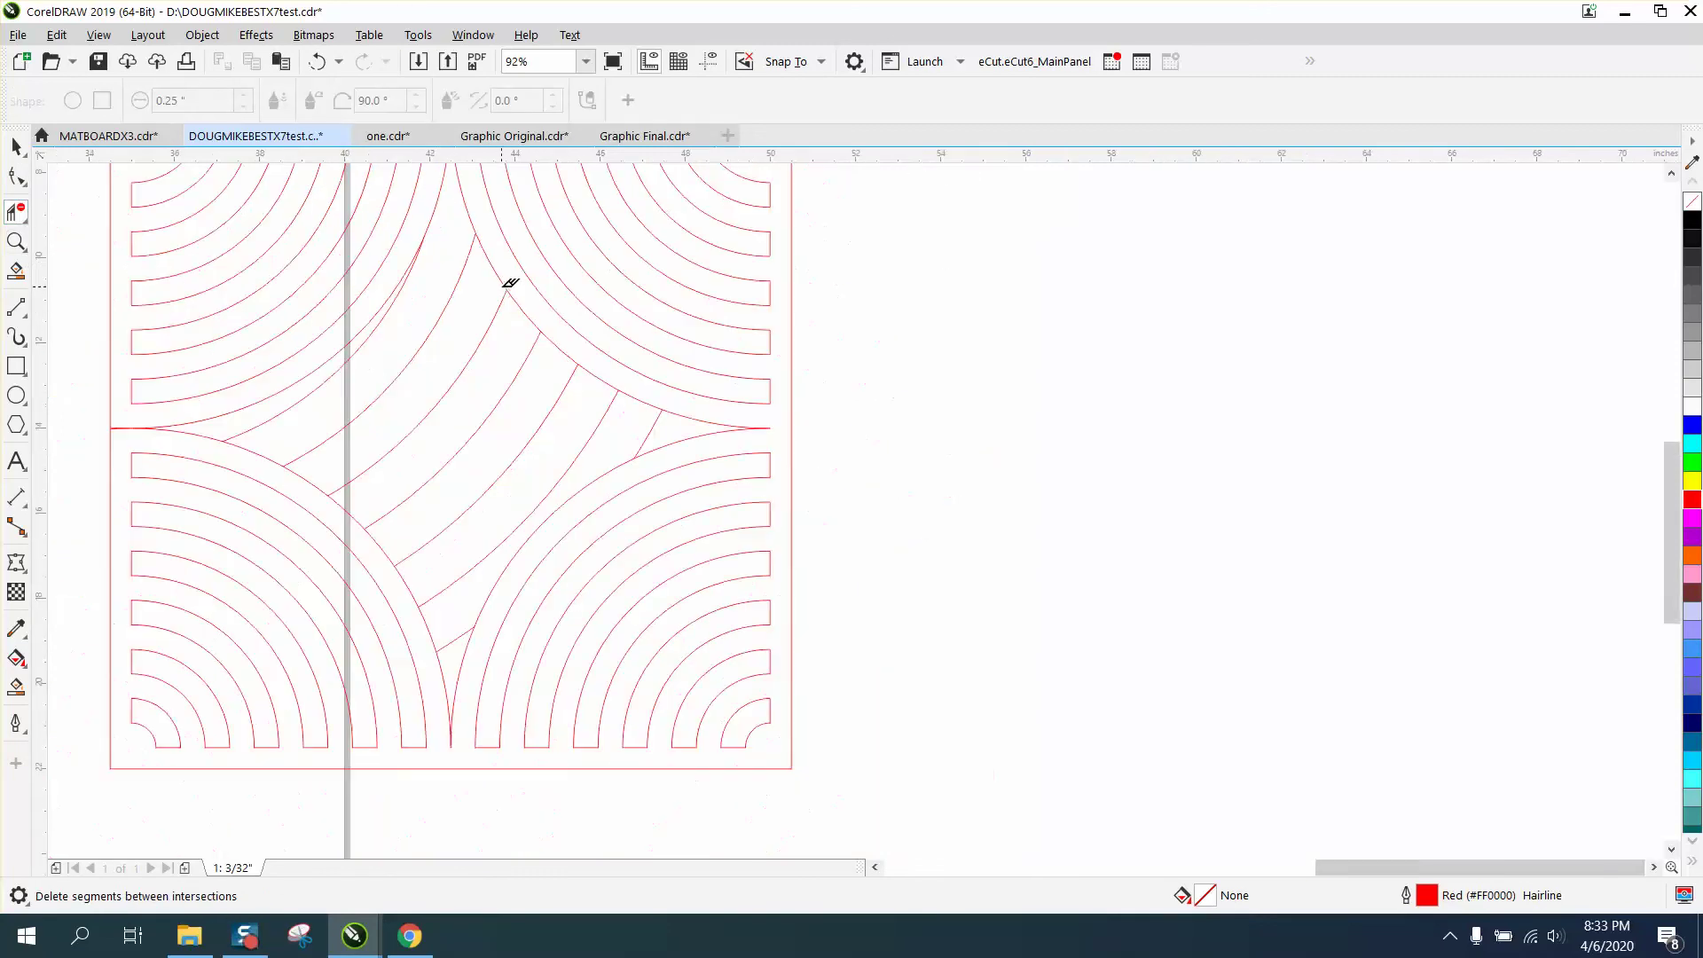
left_click(472, 211)
left_click(522, 301)
left_click(608, 376)
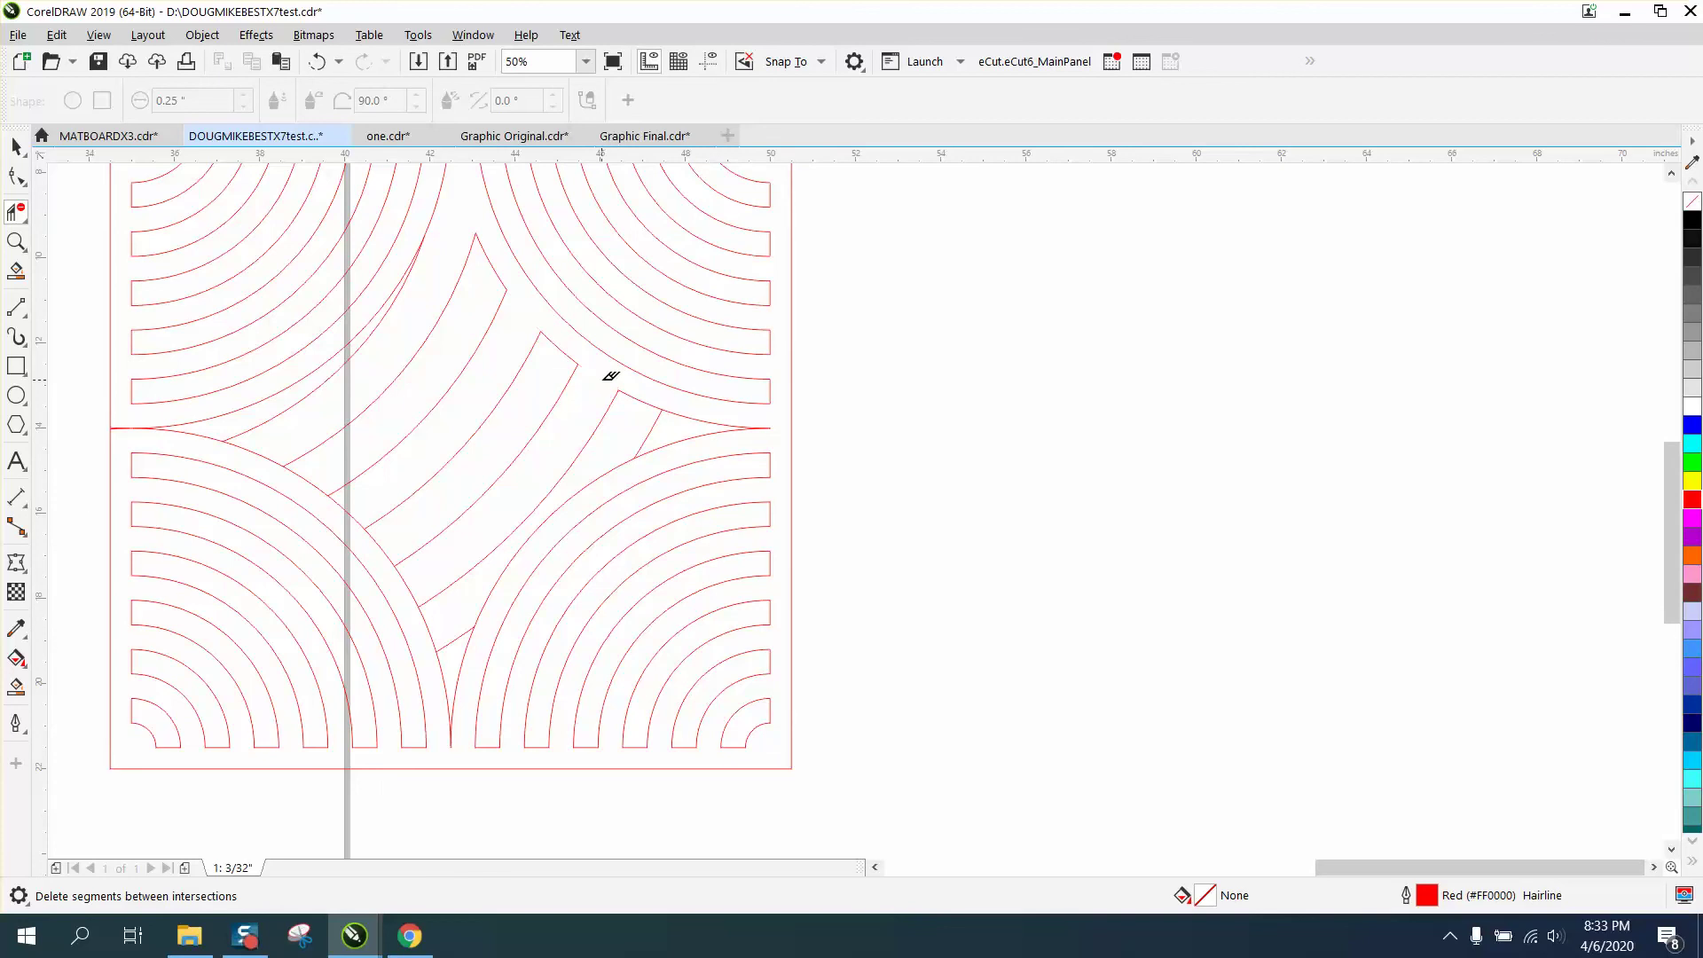
left_click(690, 413)
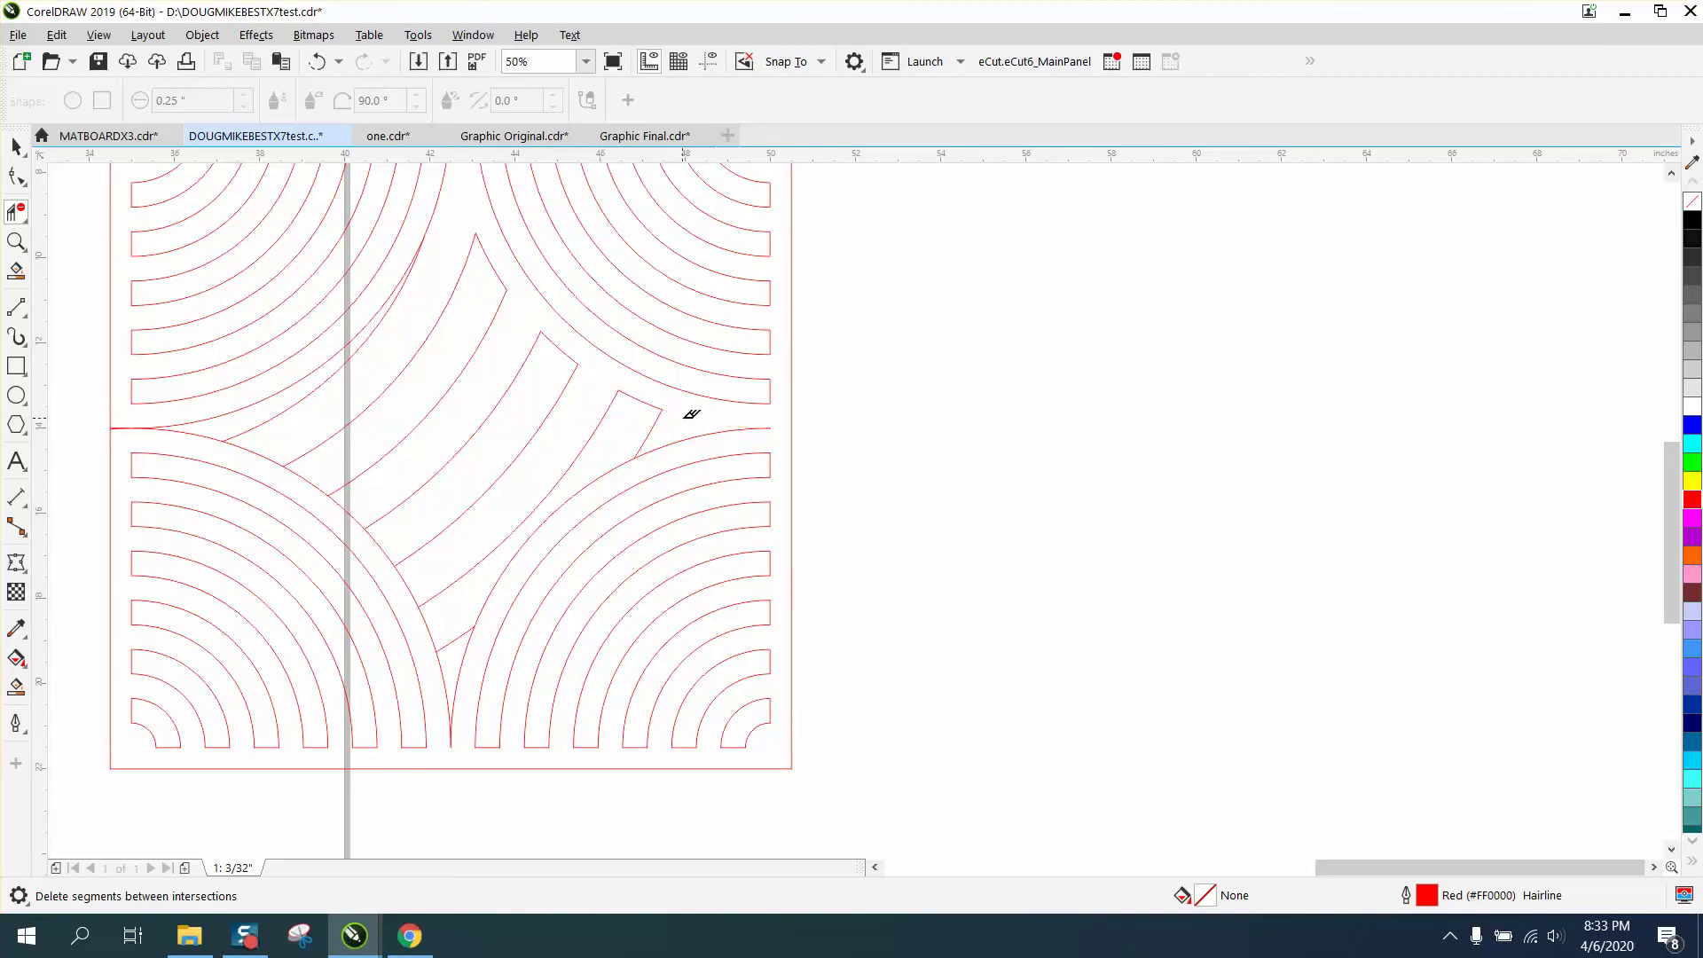
left_click(607, 479)
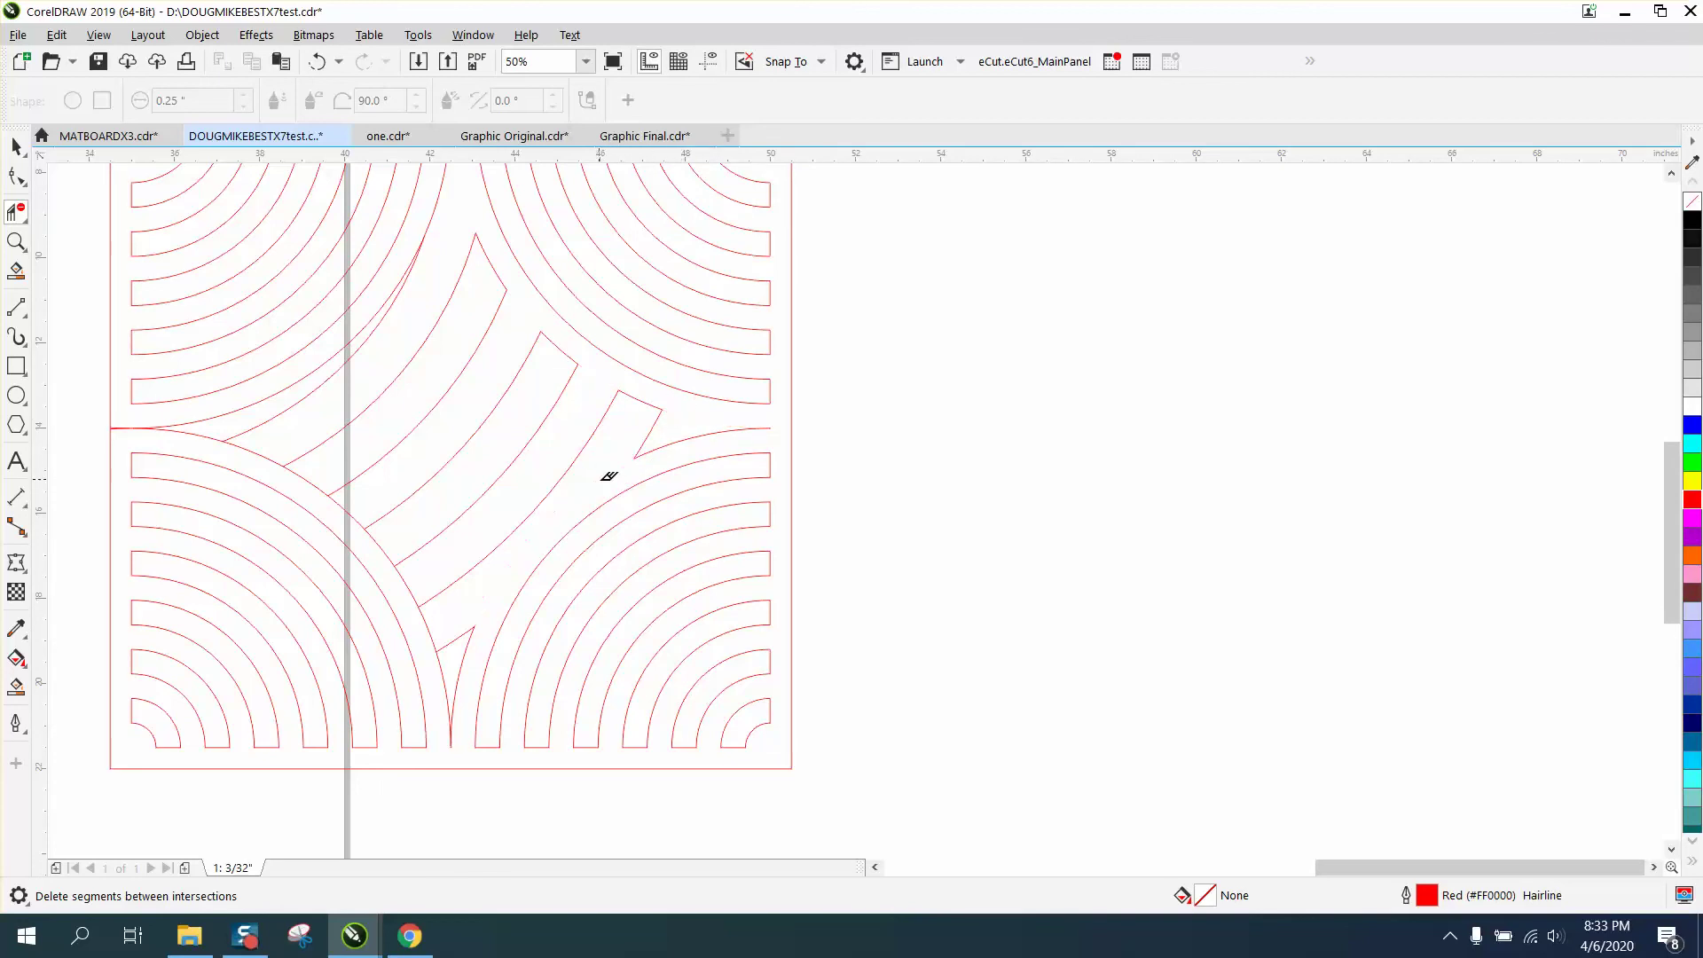
Trim the remaining upper-left, large-arc and bottom-centre pieces so separate diagonal bands remain.
left_click(375, 324)
left_click(305, 477)
left_click(378, 538)
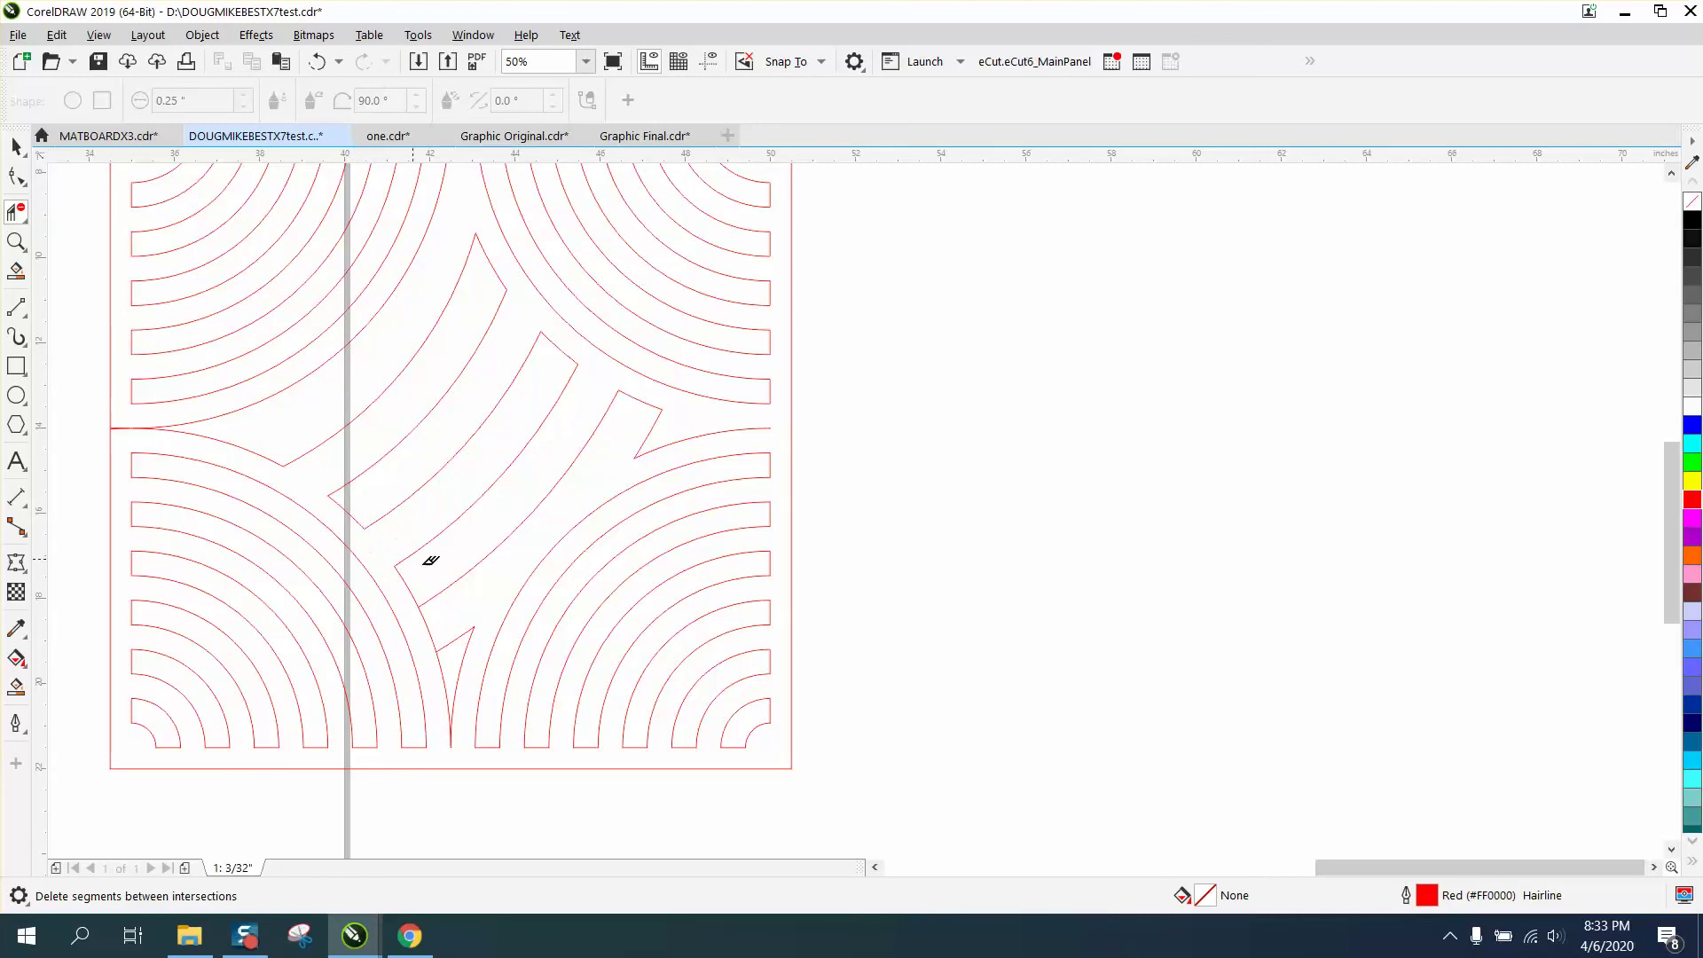
left_click(430, 619)
scroll(581, 528, "down", 1)
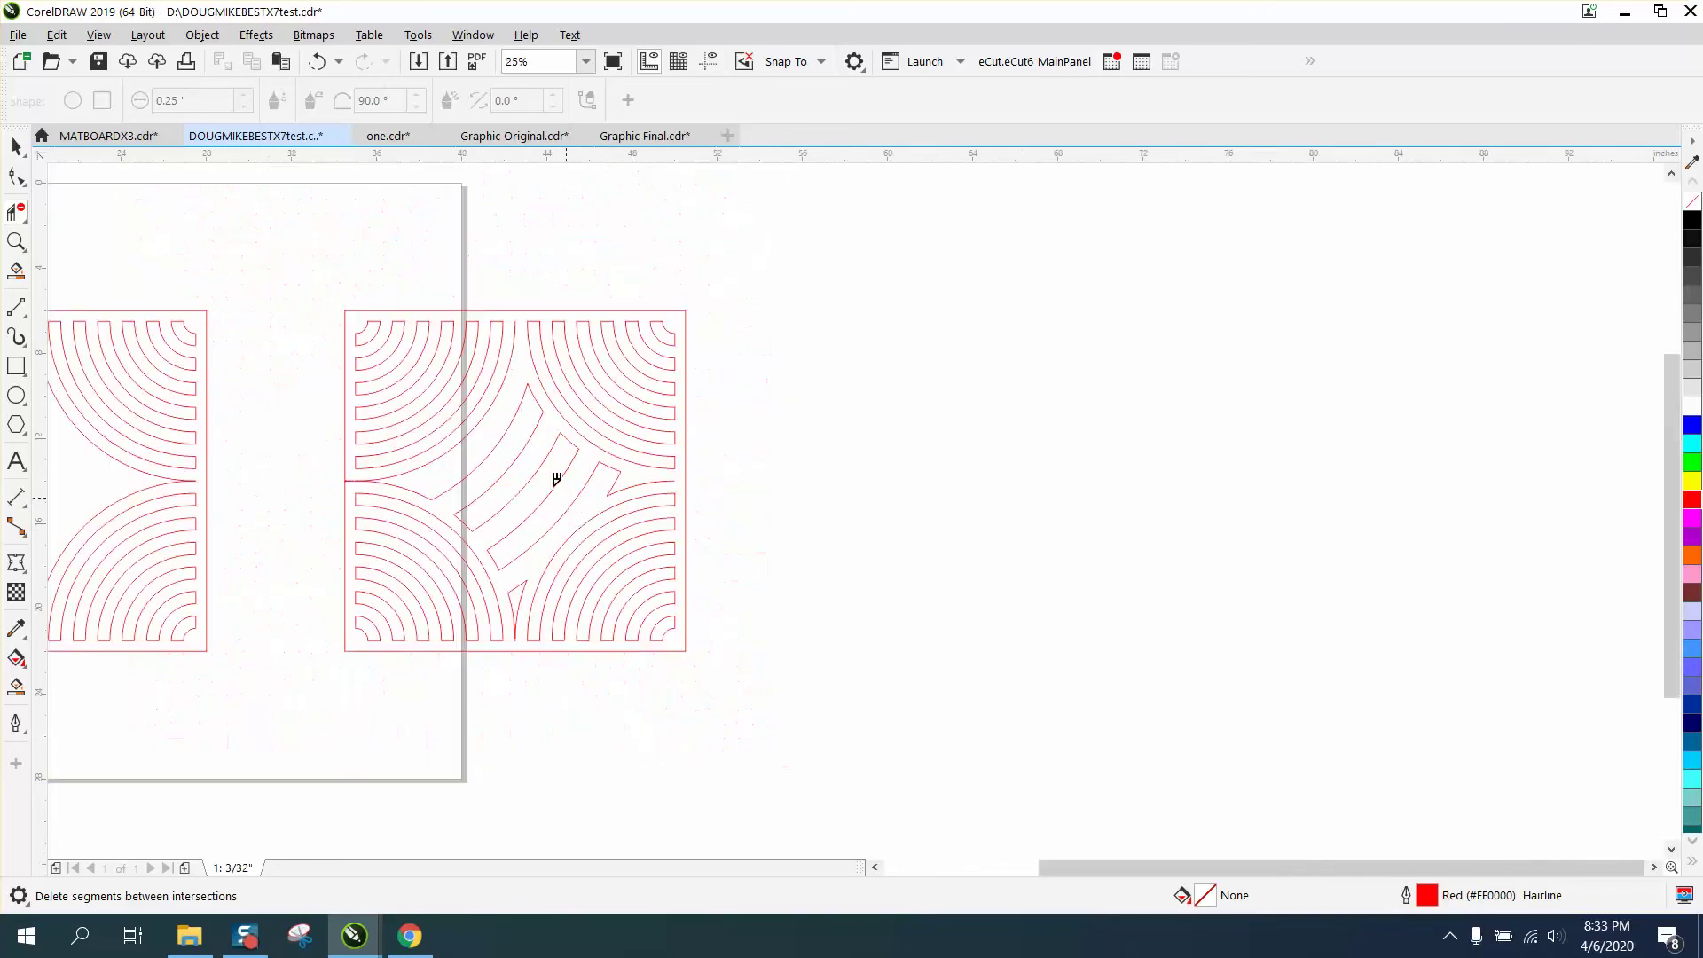
left_click(518, 362)
left_click(501, 405)
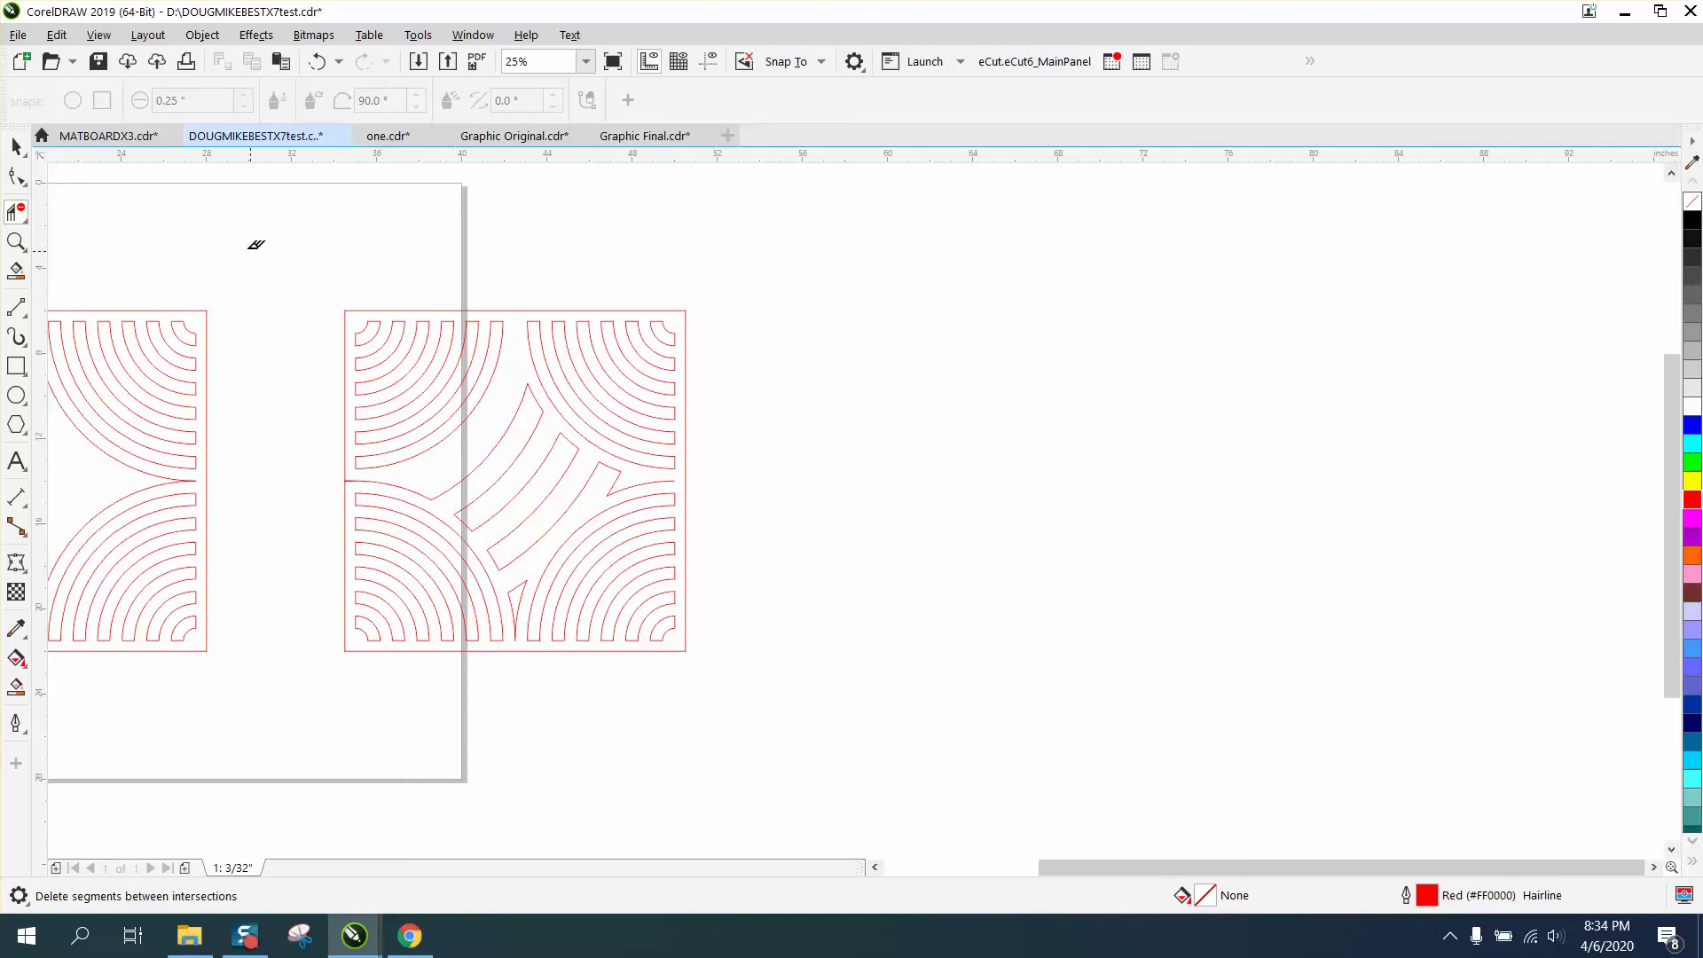
Preview the square pattern with a black Smart Fill.
left_click(15, 146)
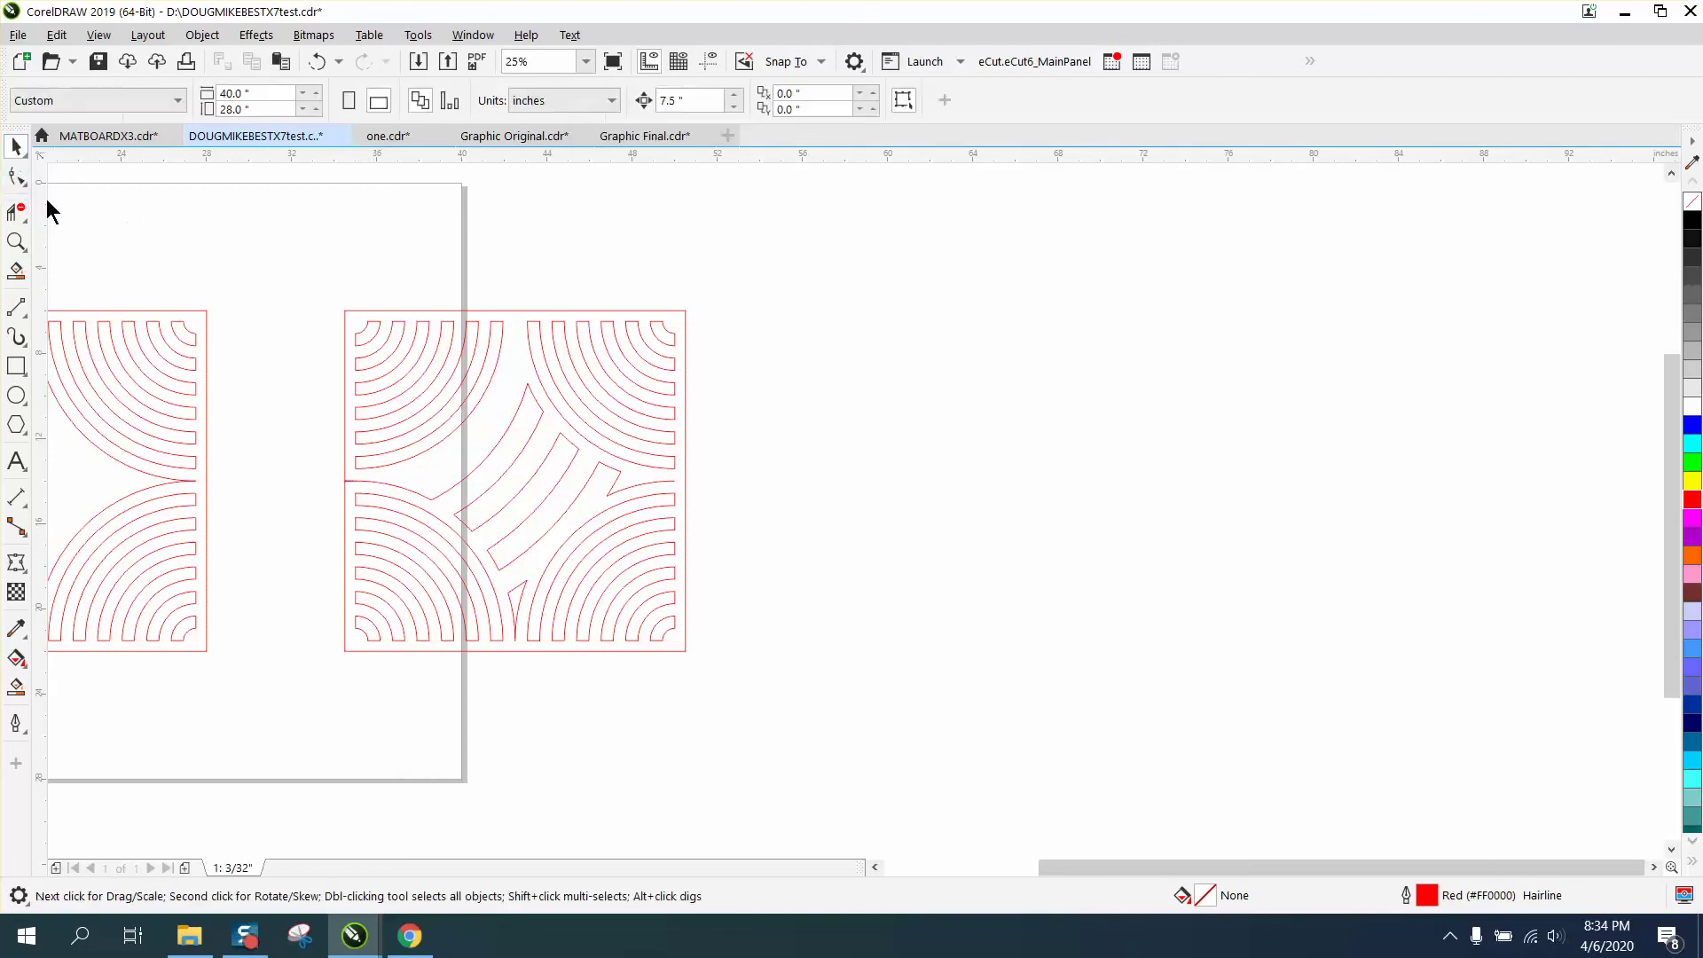
left_click(18, 684)
left_click(406, 477)
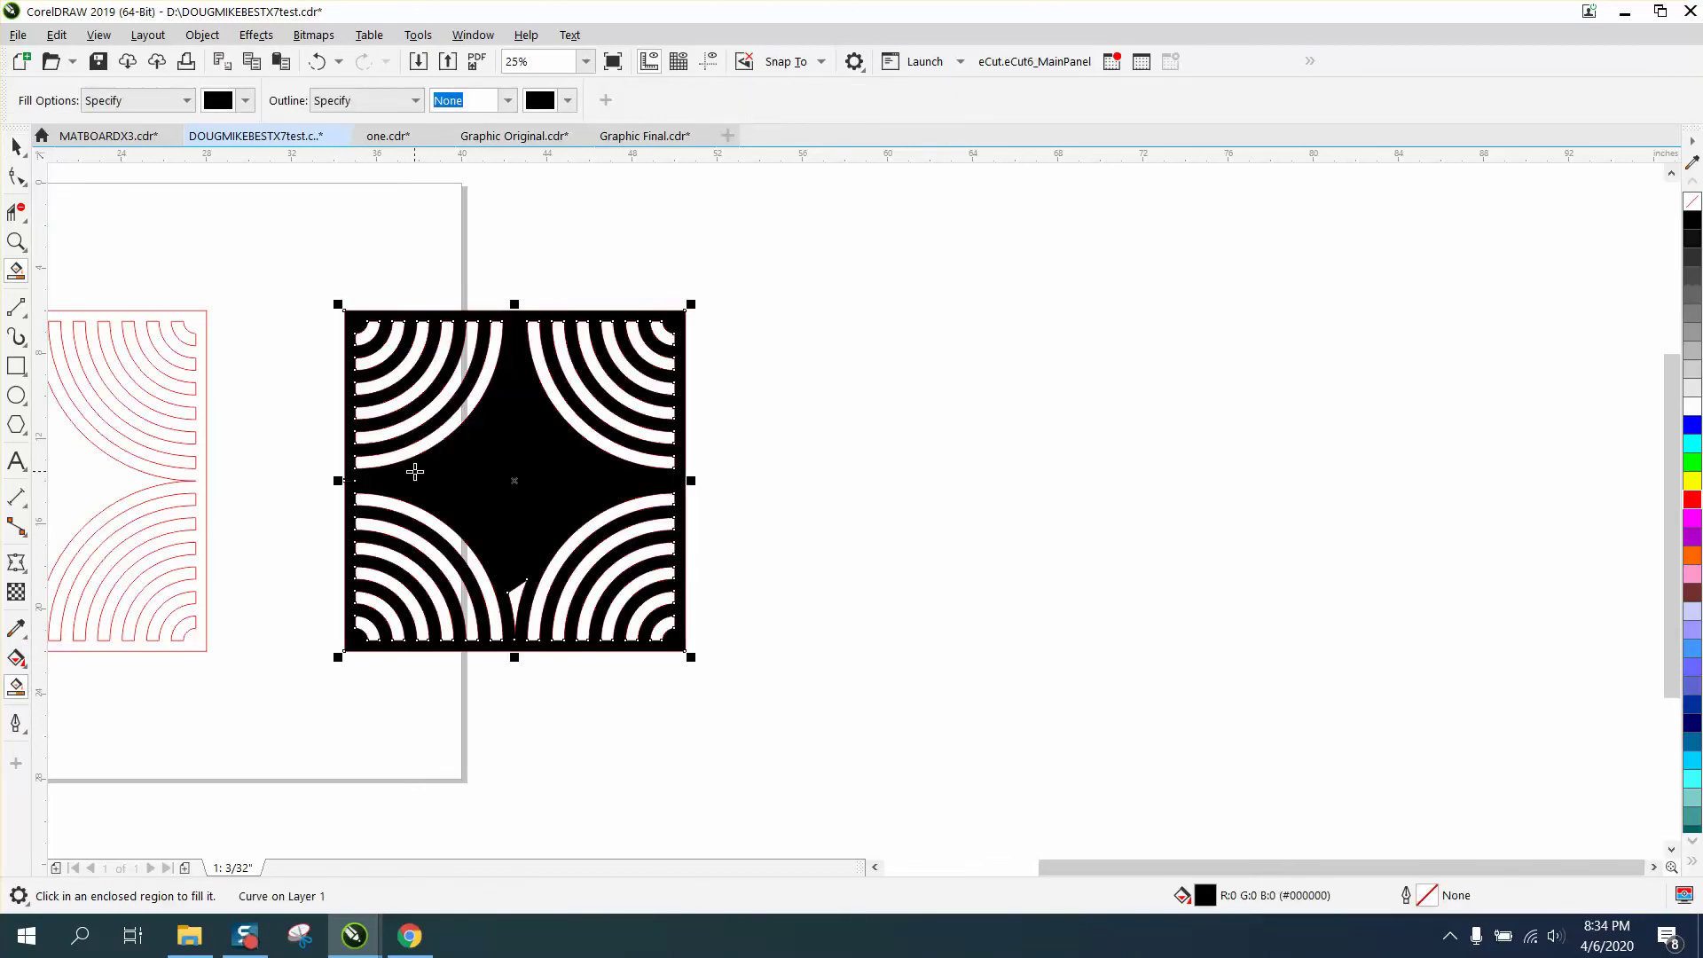
Undo the black fill and the last two arc trims.
left_click(317, 62)
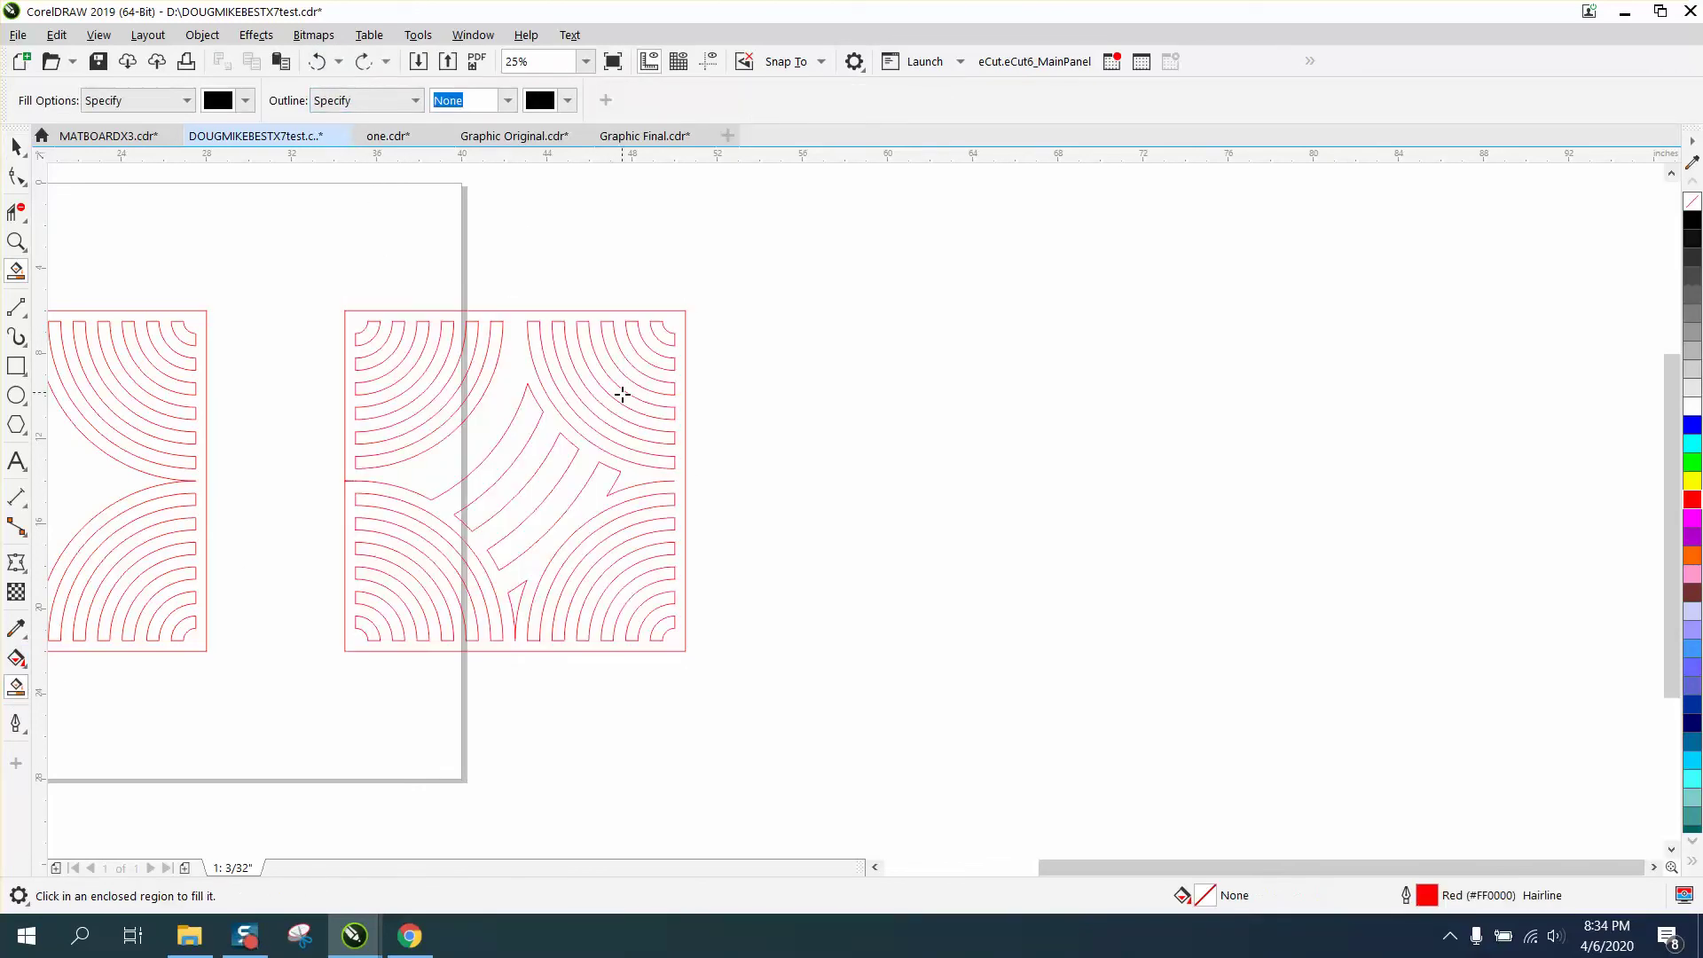
left_click(318, 62)
left_click(318, 62)
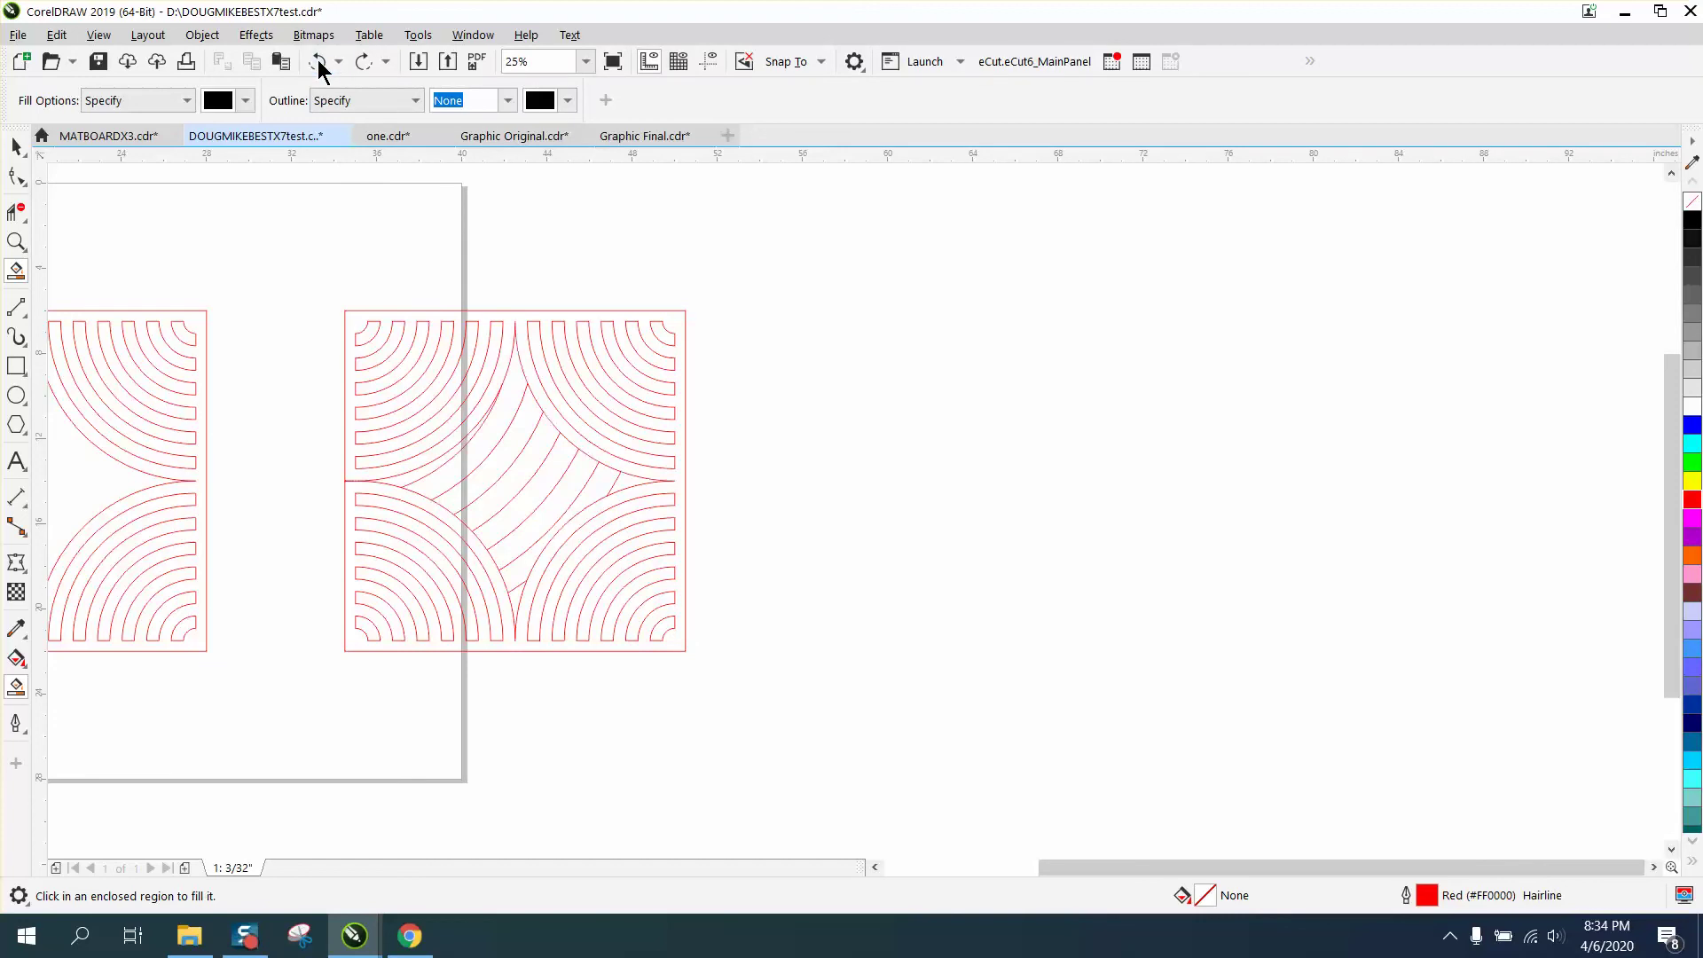
Zoom into the centre and delete upper and middle arc pieces, undoing the mistaken trim near the right notch.
left_click(15, 241)
left_click_drag(800, 550, 528, 371)
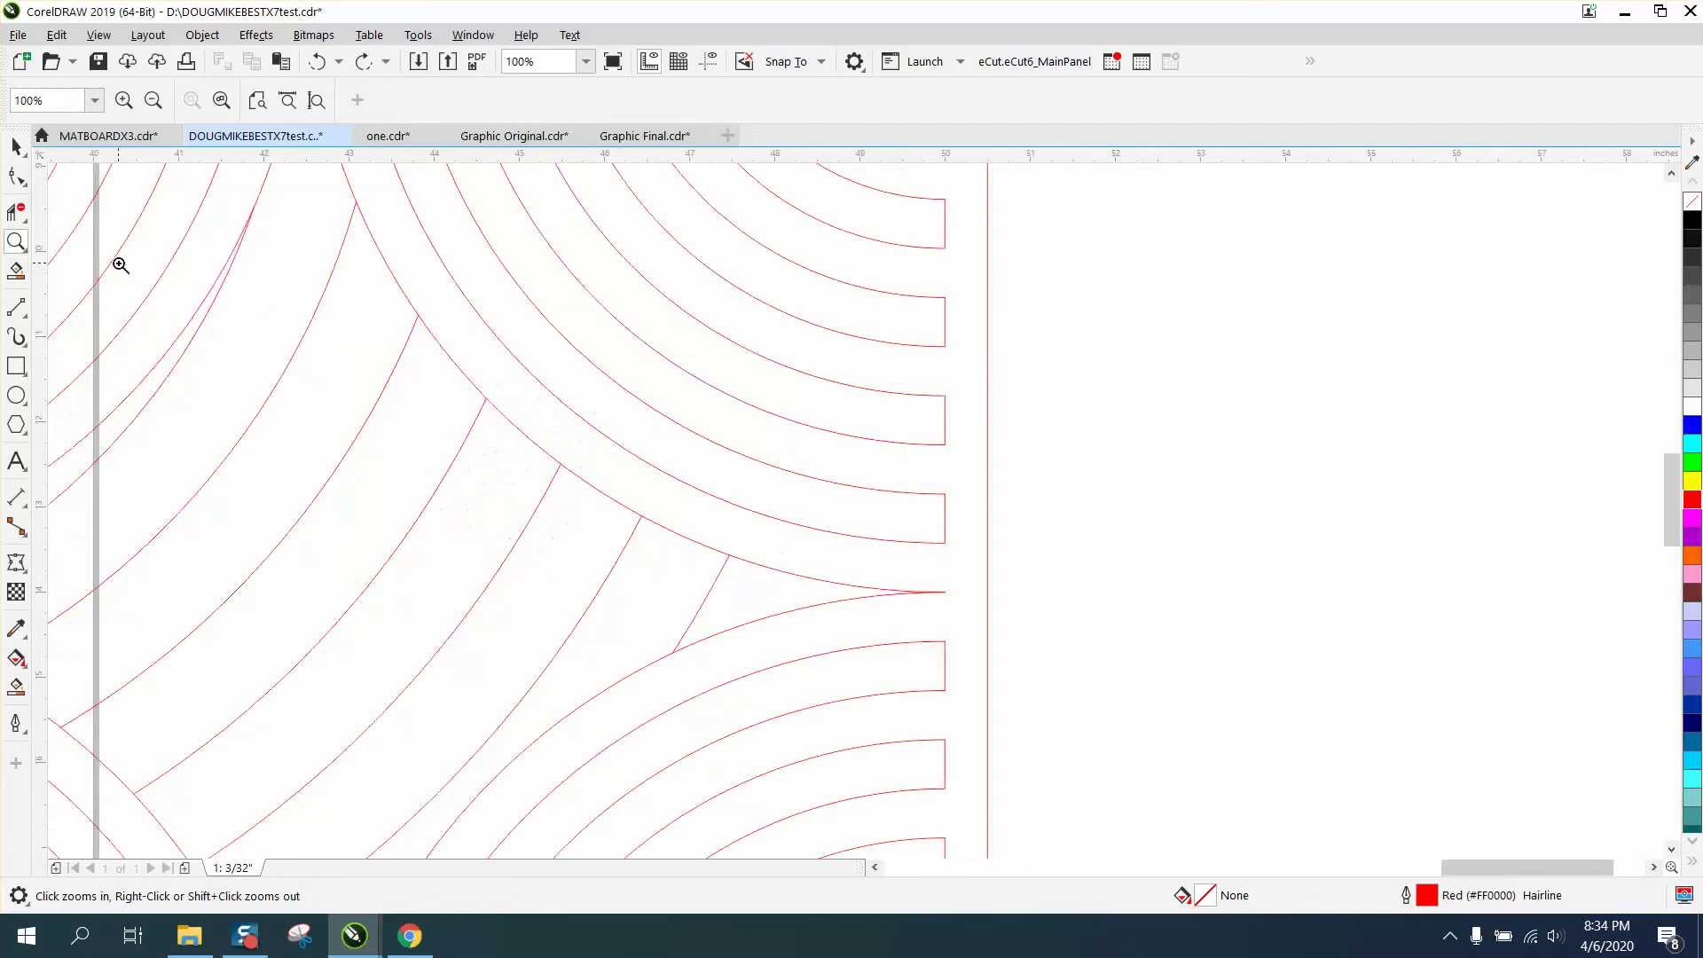
left_click(16, 212)
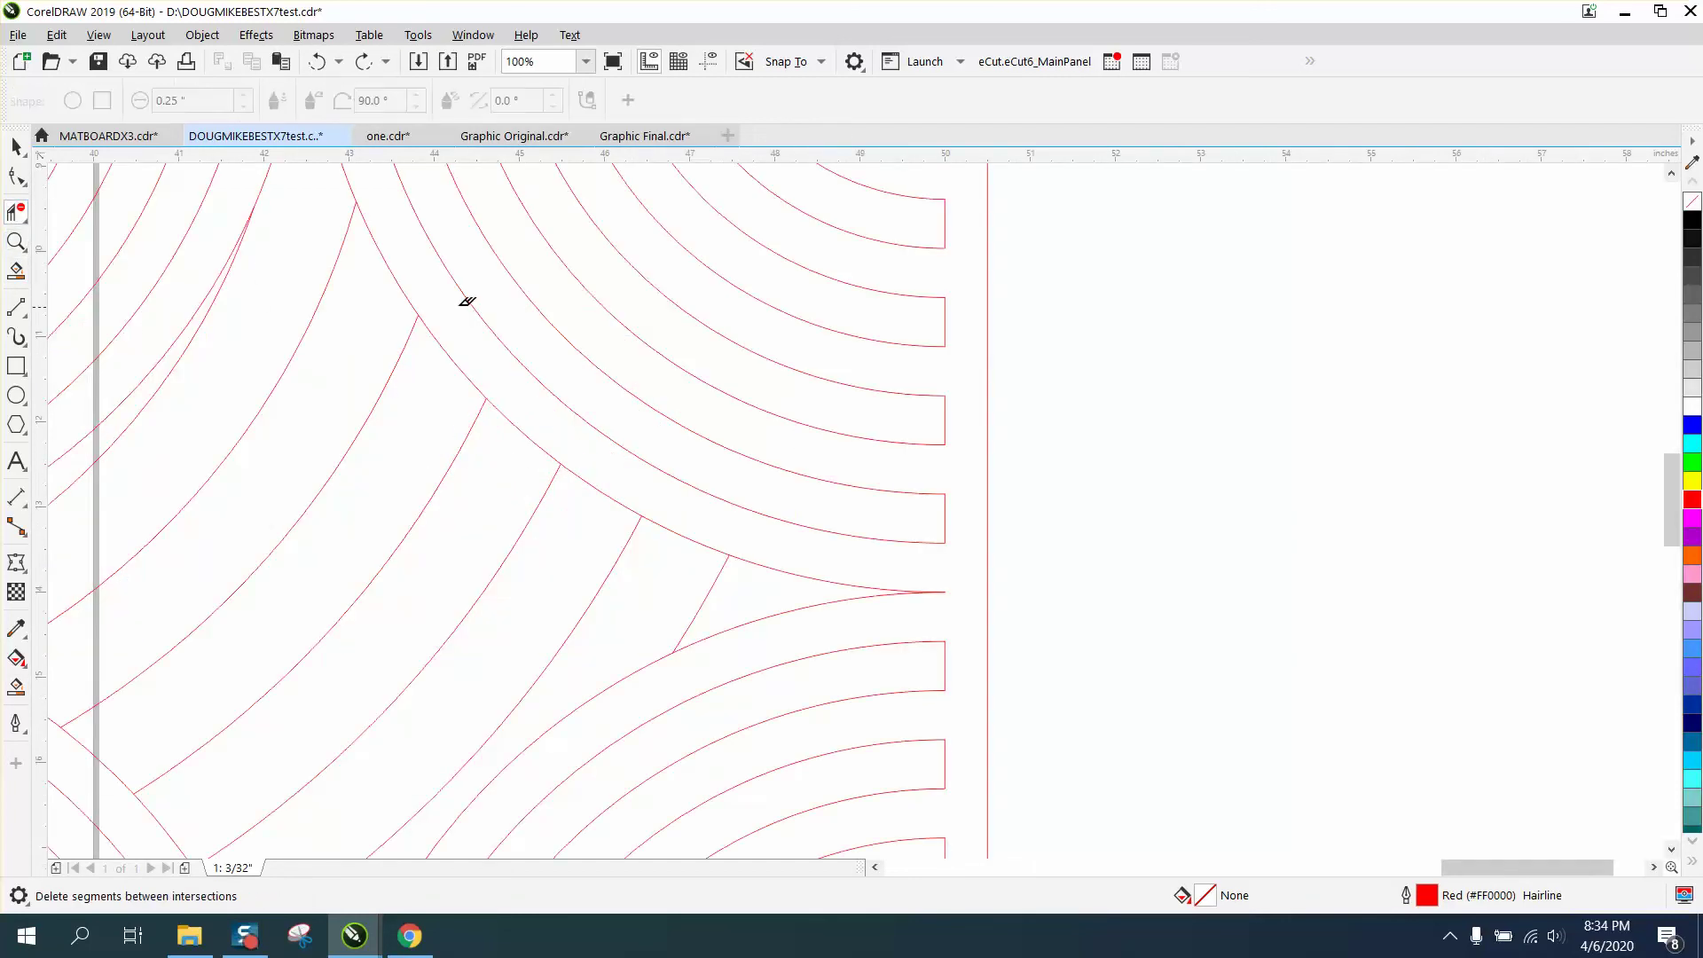
left_click(395, 268)
left_click(527, 433)
left_click(701, 533)
scroll(692, 512, "down", 2)
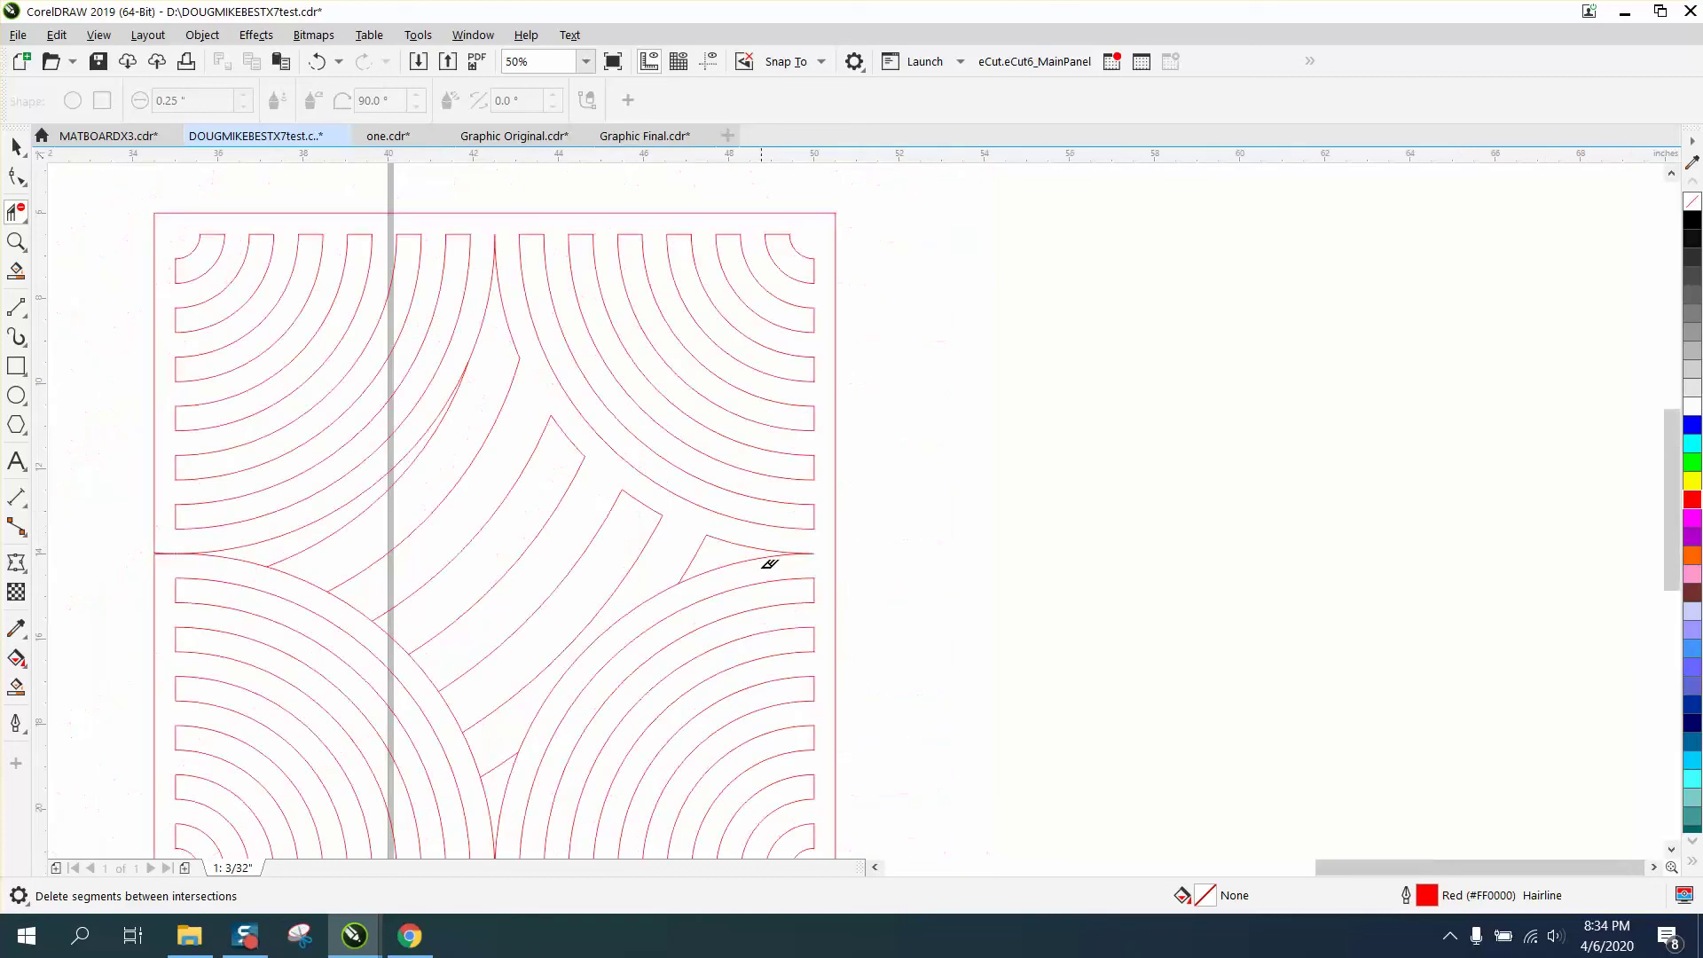
left_click(745, 554)
left_click(311, 66)
Delete the two remaining arc pieces in the lower centre.
scroll(794, 545, "down", 1)
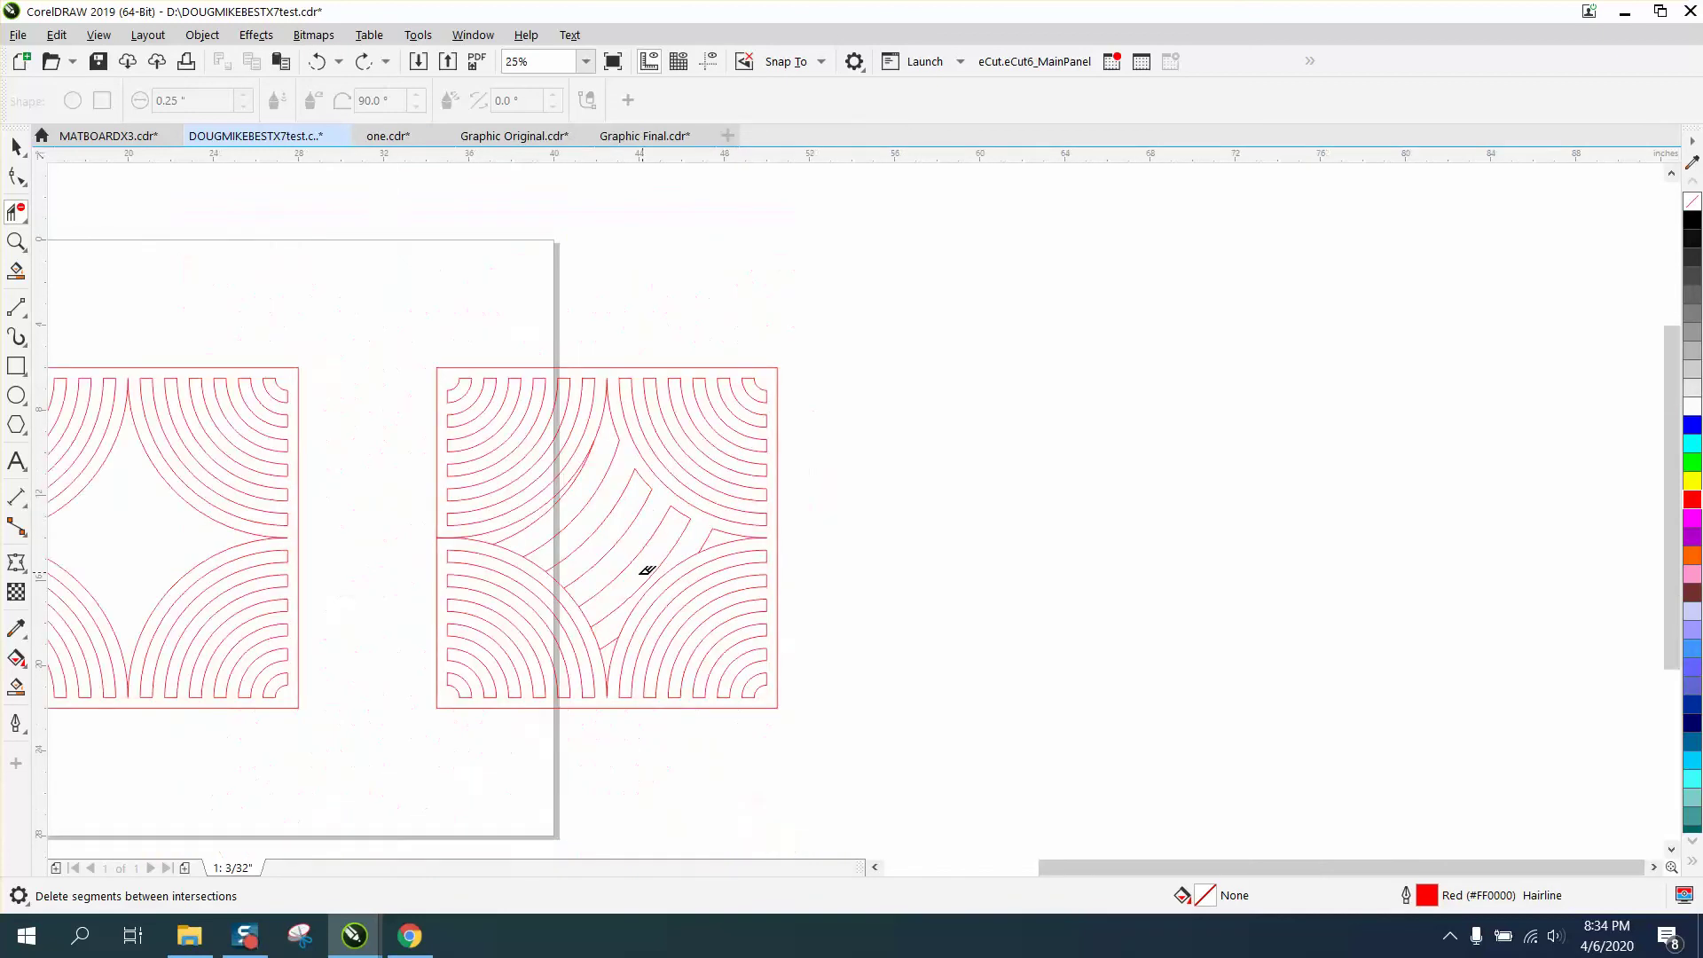
left_click(598, 629)
left_click(490, 534)
scroll(496, 519, "down", 2)
Select the right square and Smart Fill its pattern regions black.
left_click(16, 146)
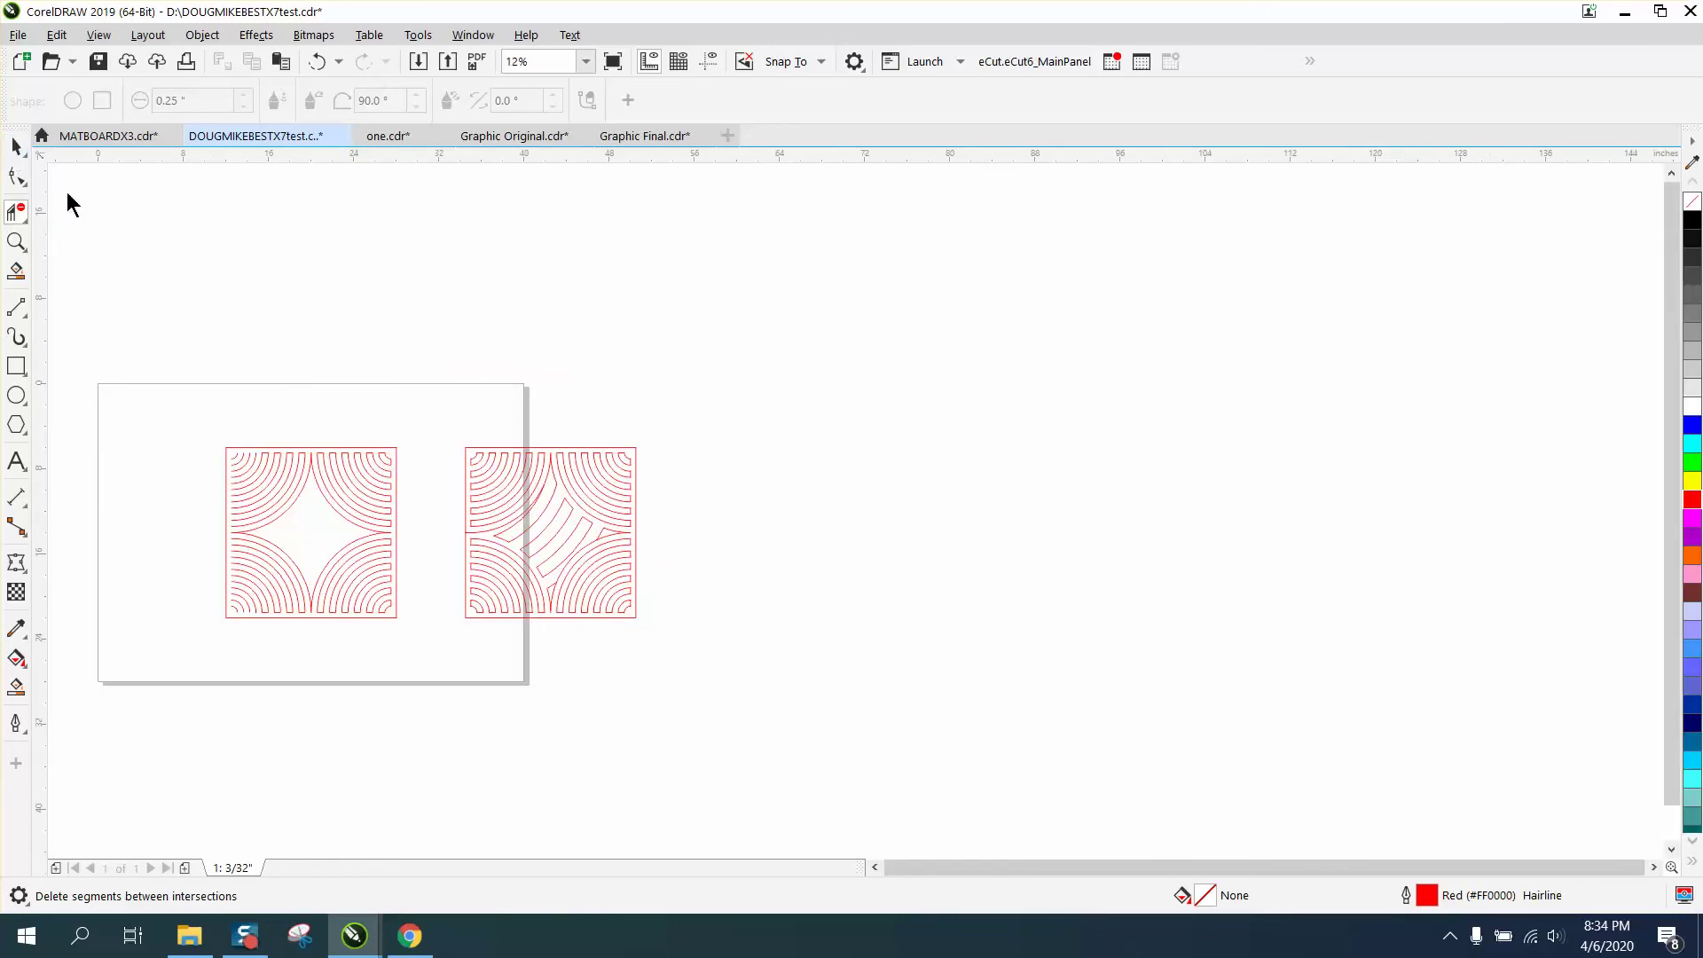
left_click(465, 509)
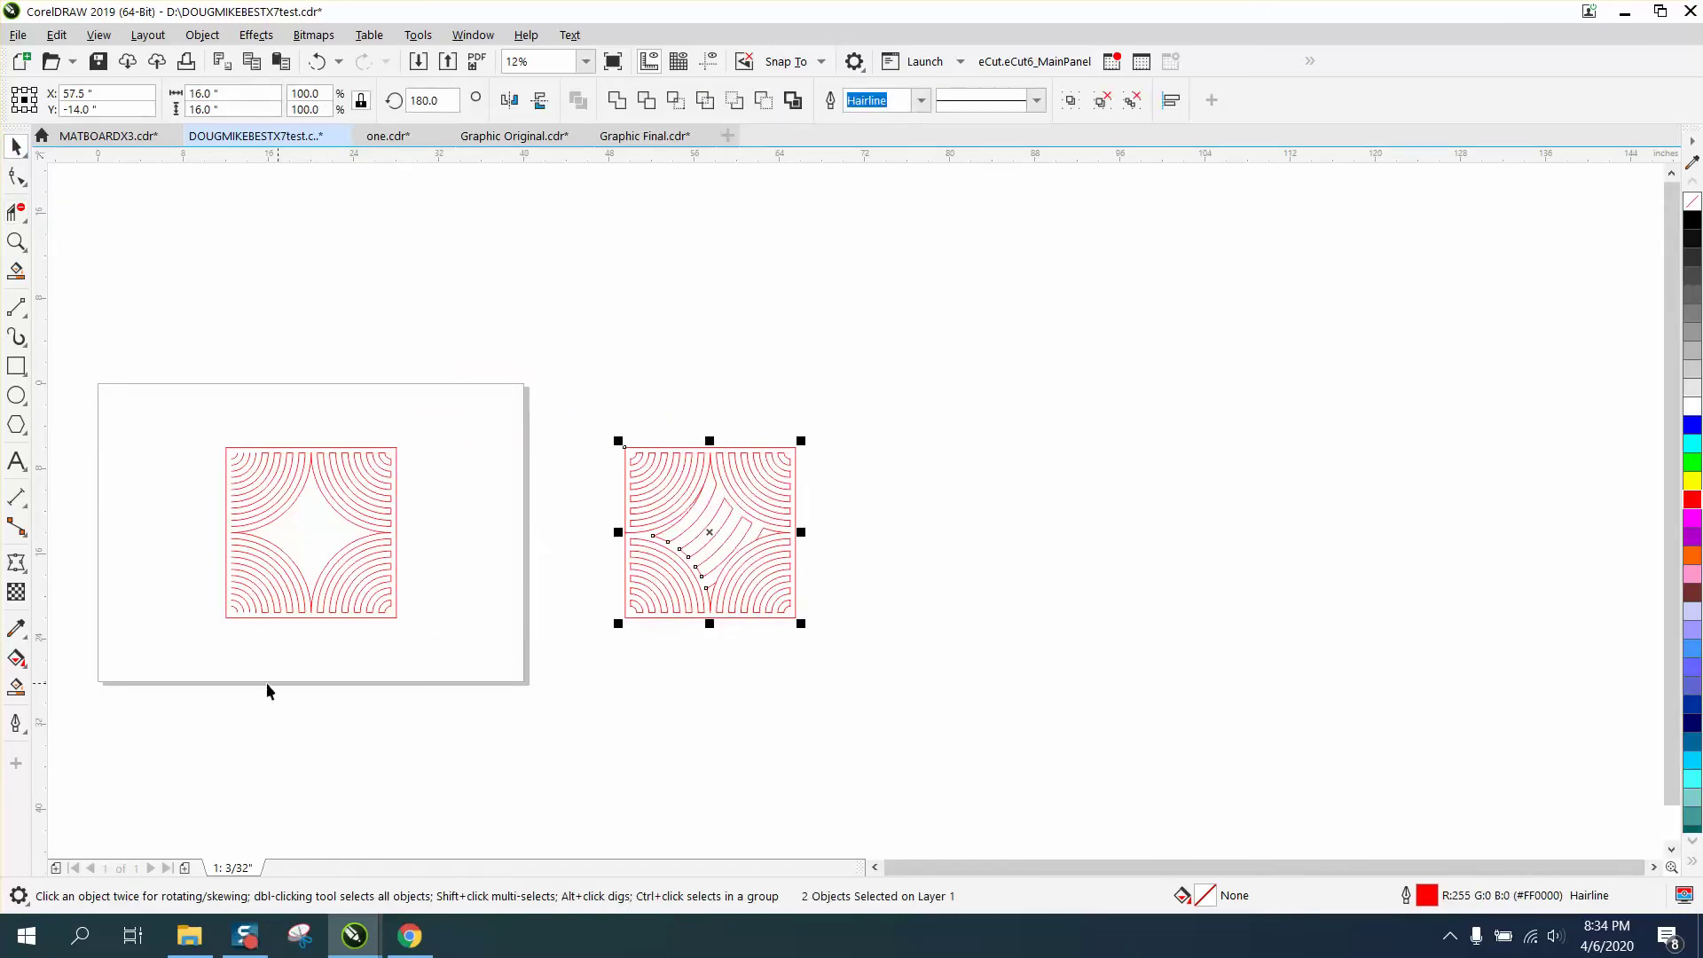
left_click(16, 686)
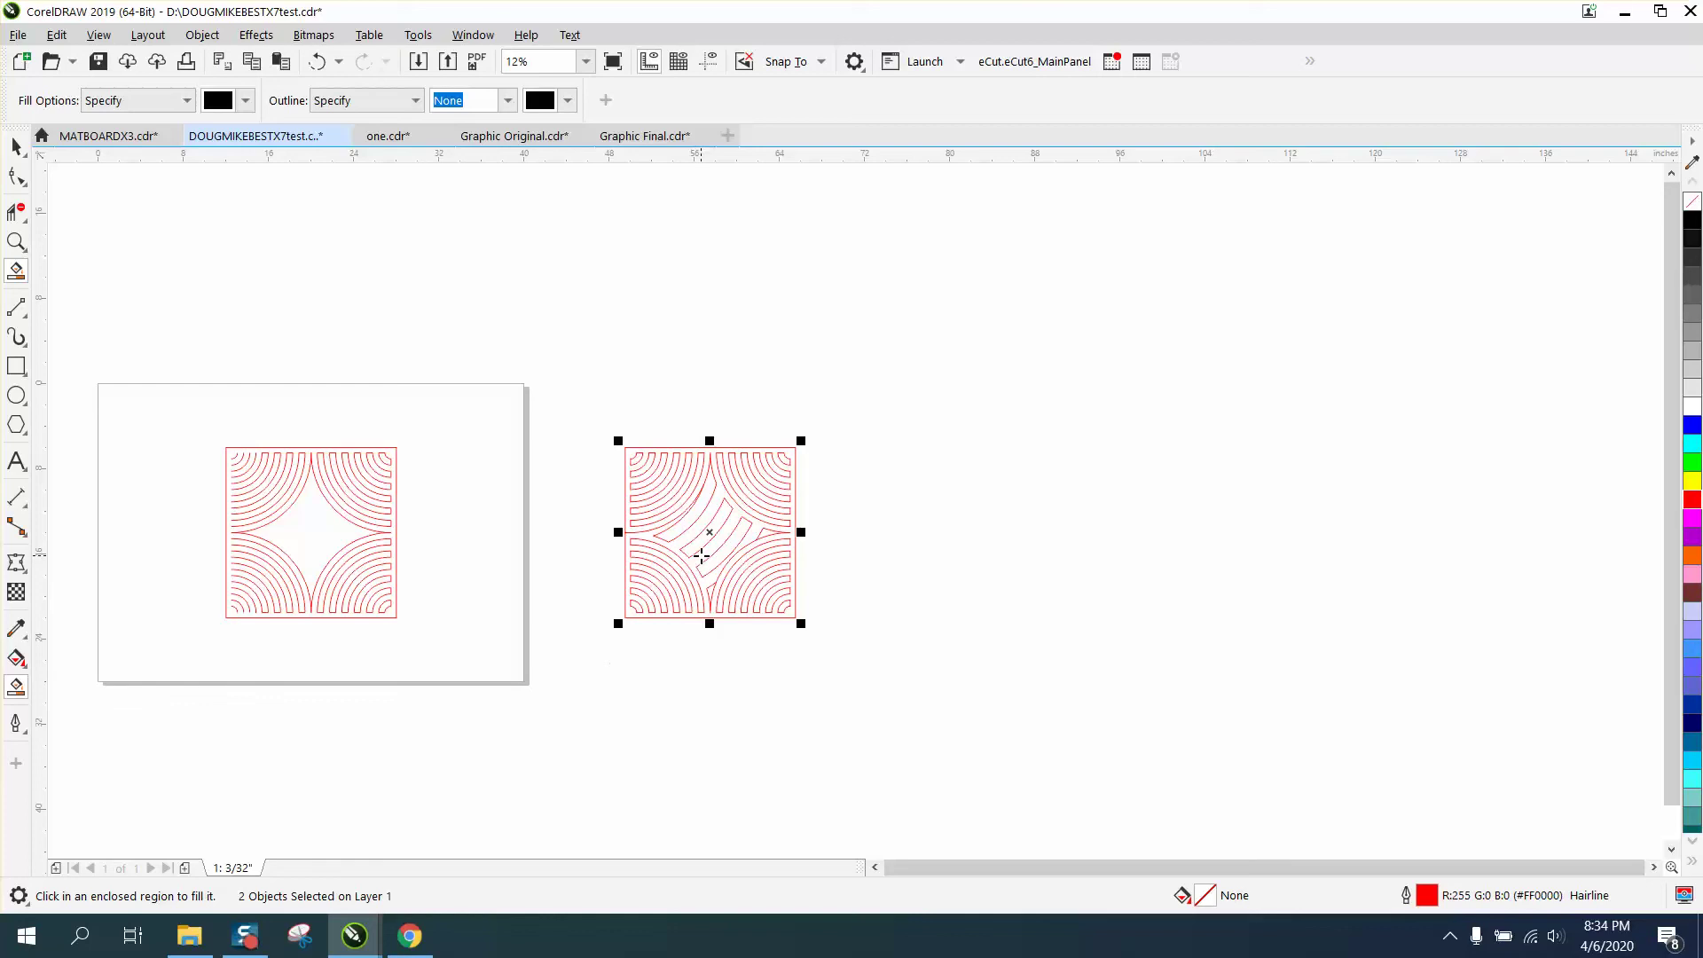
left_click(701, 555)
Marquee-select the black square with its lines and nudge it further right.
left_click(16, 147)
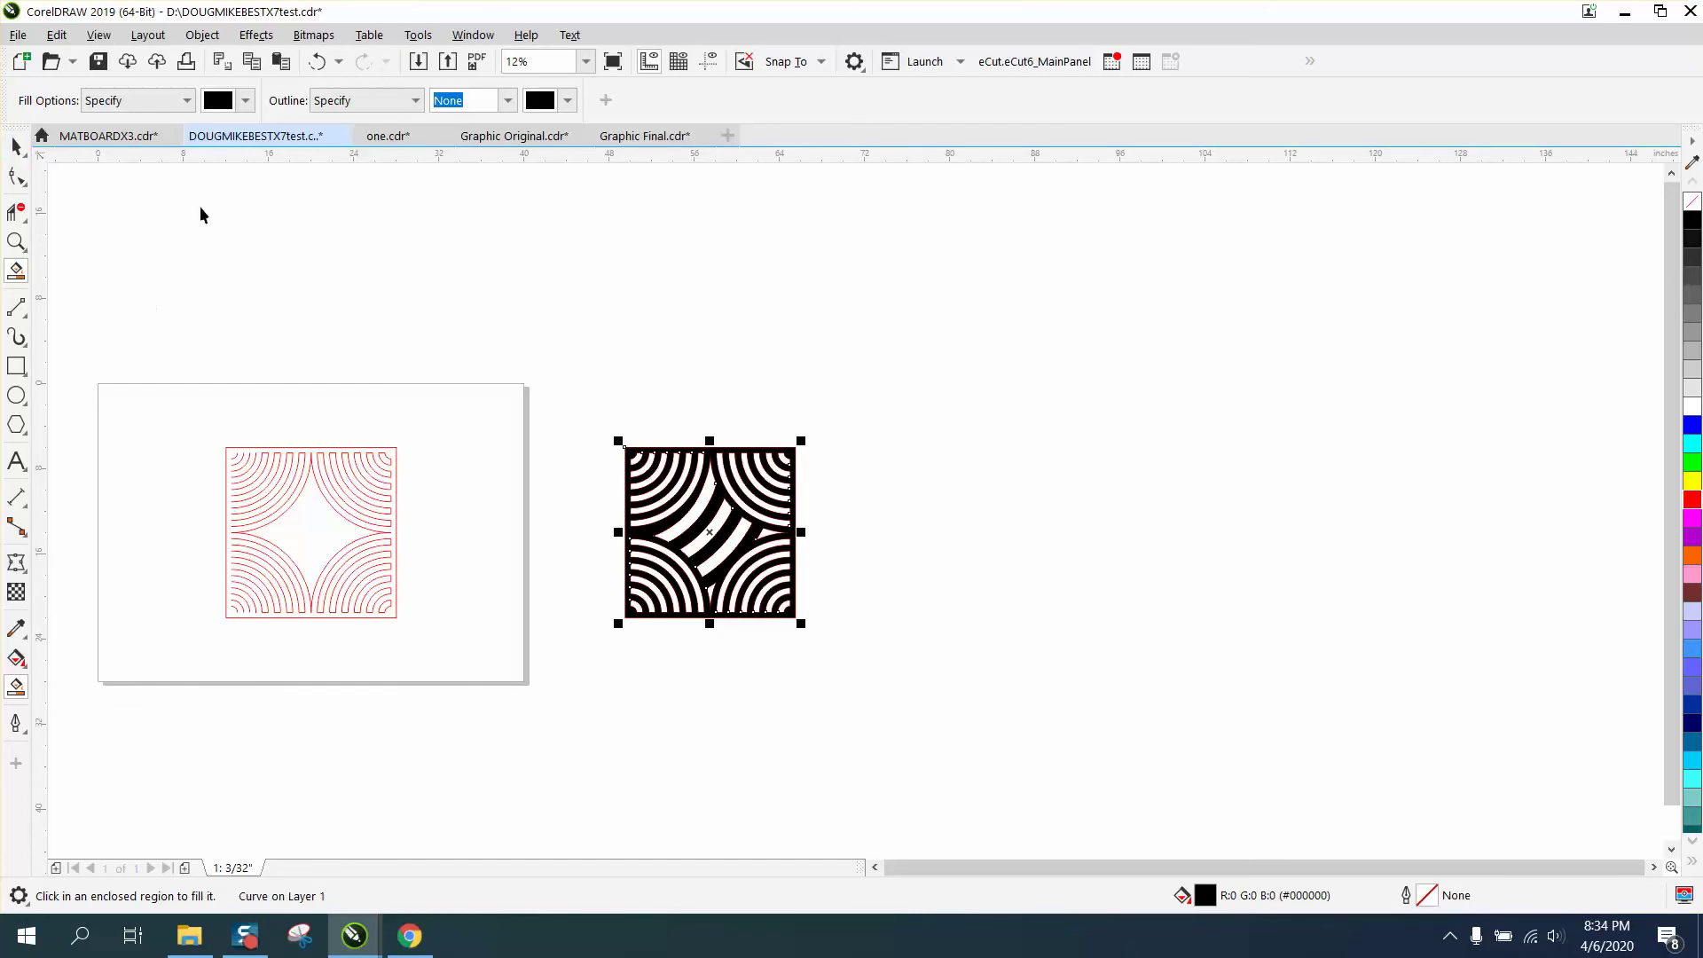
left_click_drag(603, 423, 947, 679)
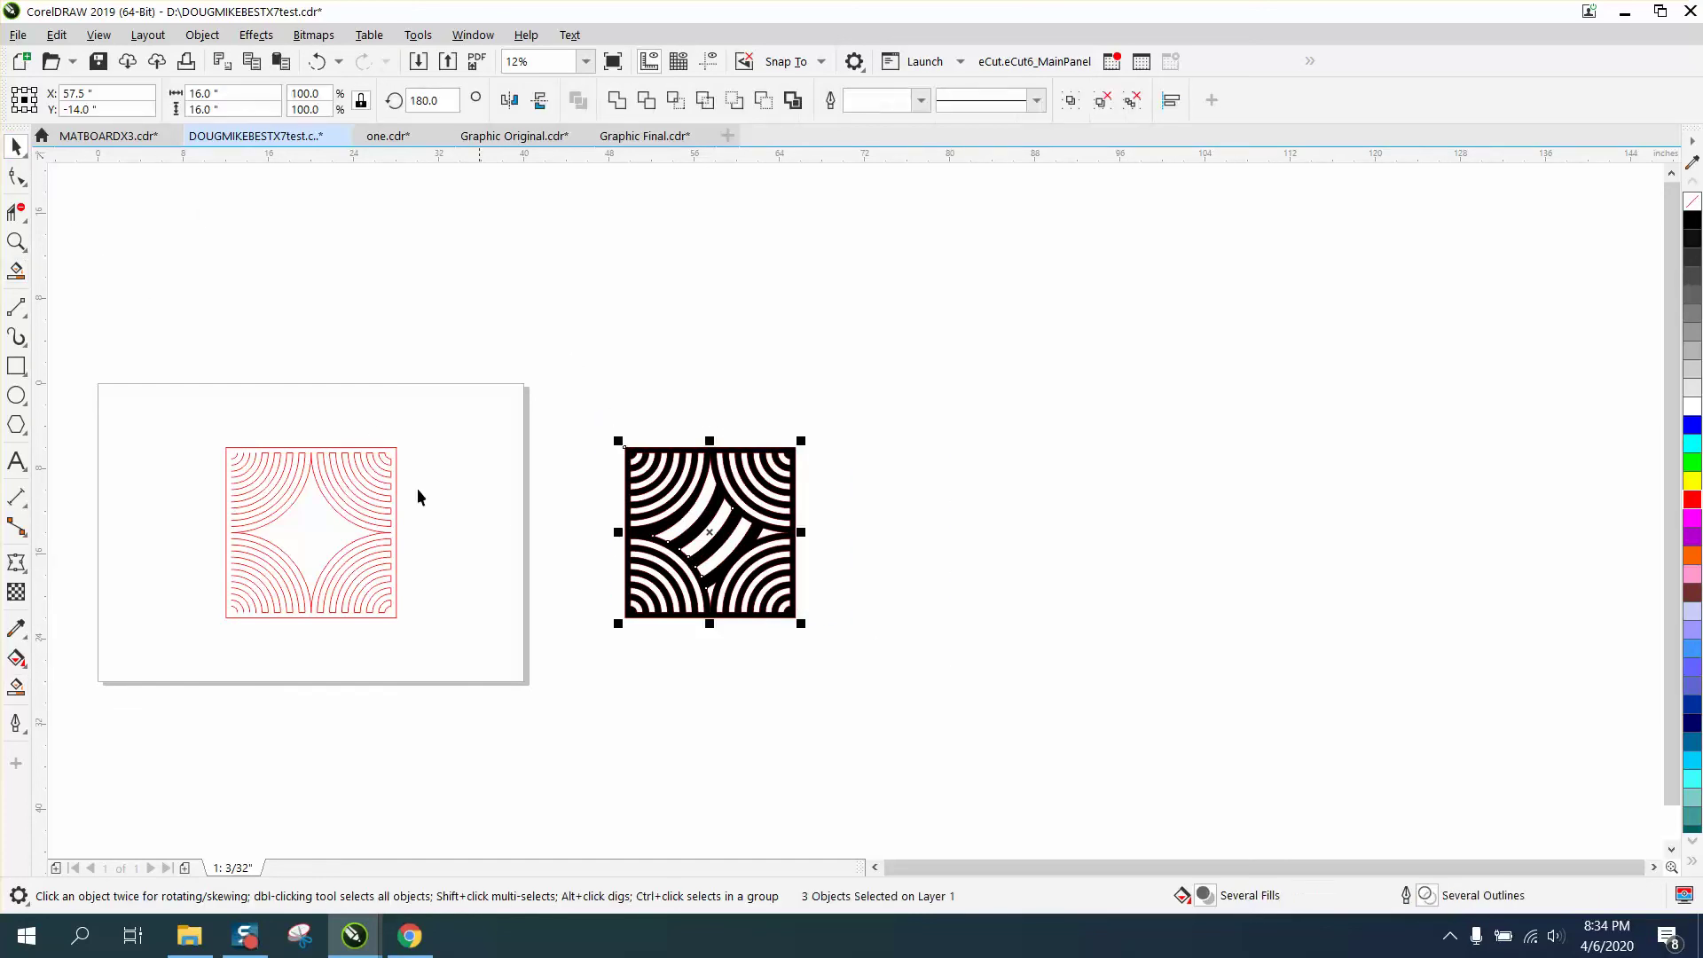
left_click(16, 241)
left_click_drag(568, 426, 910, 681)
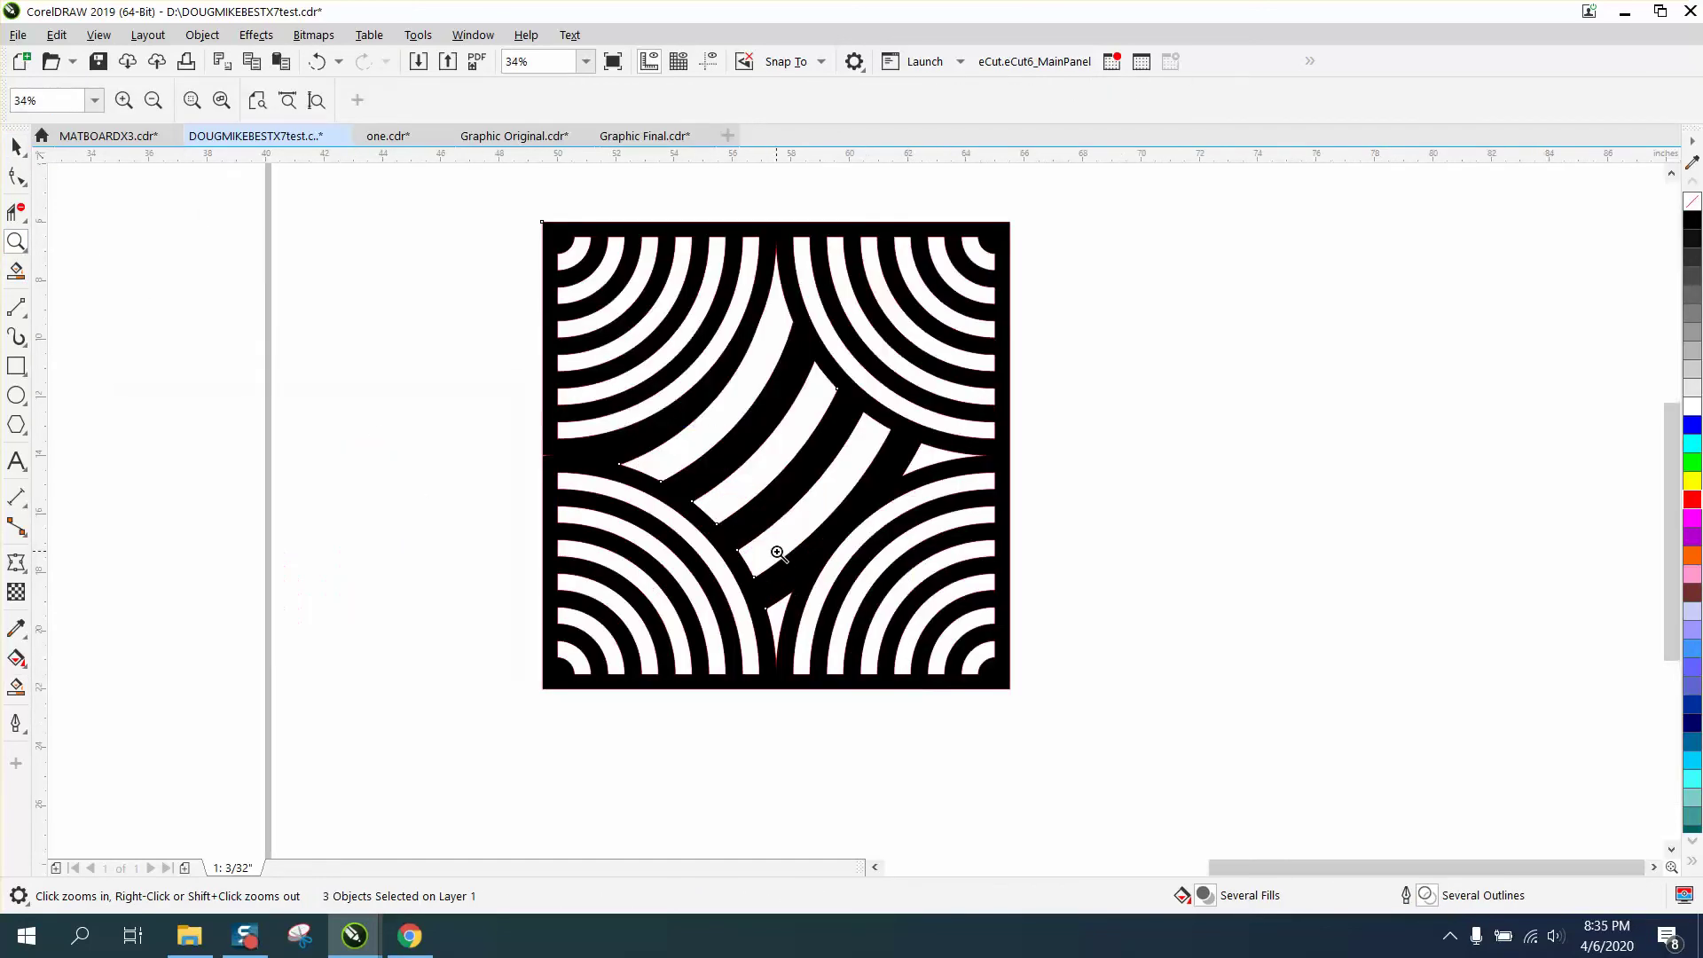
left_click(16, 146)
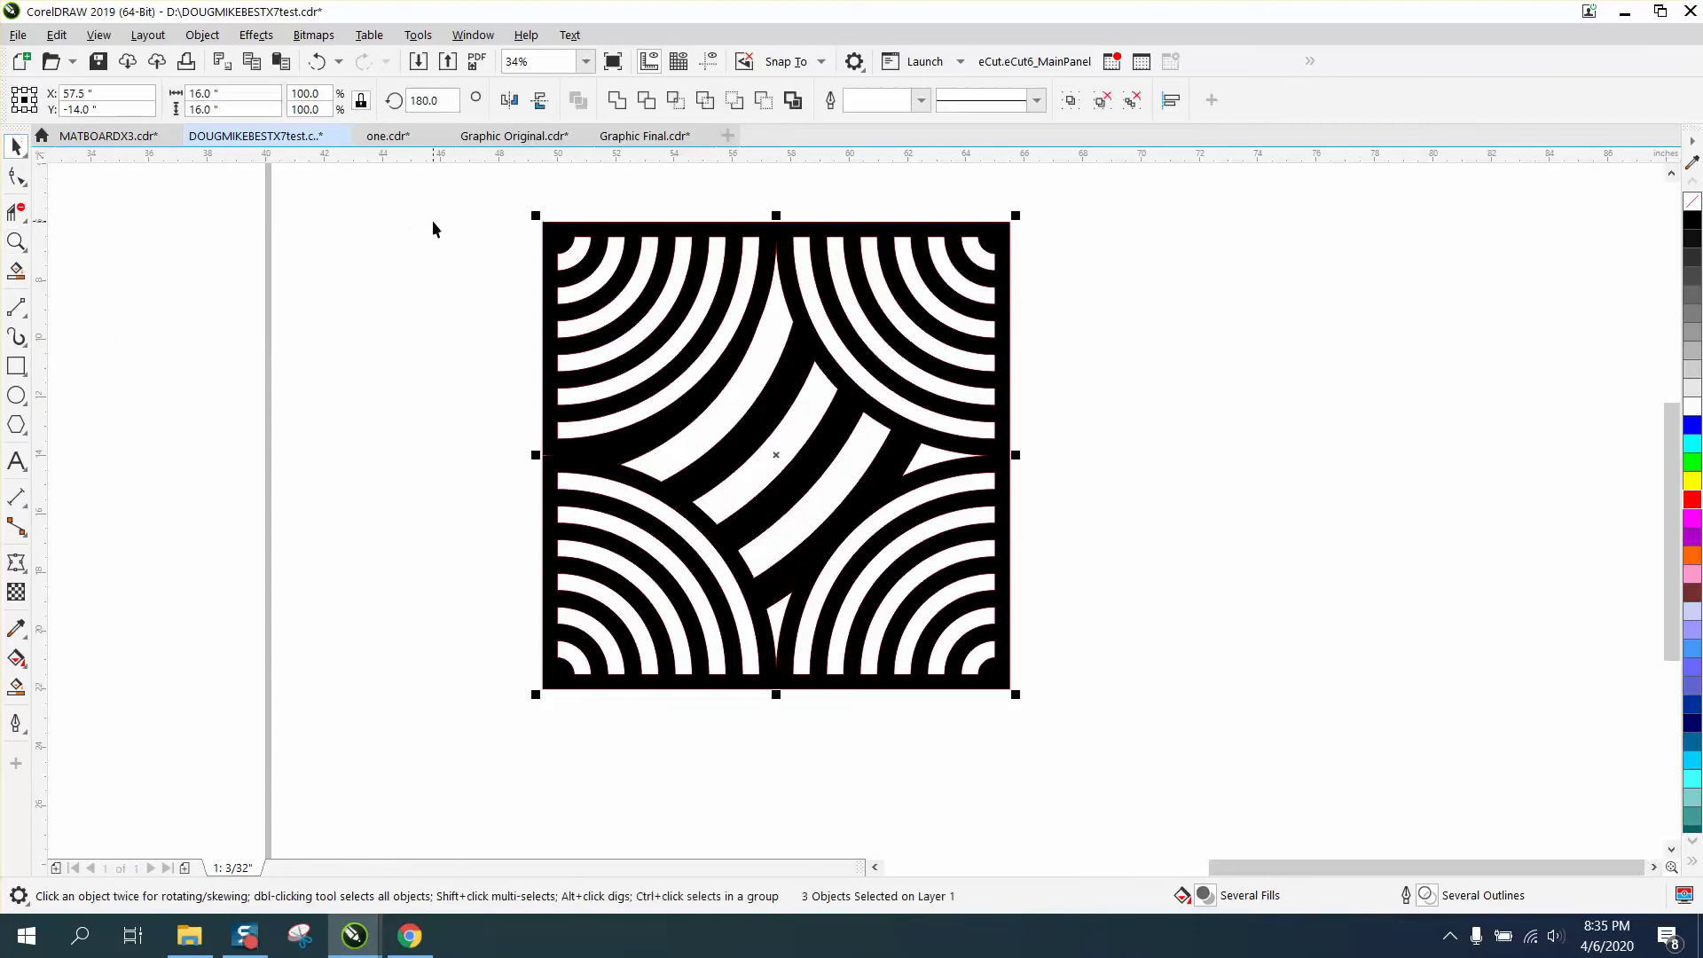
key("Right")
key("Right")
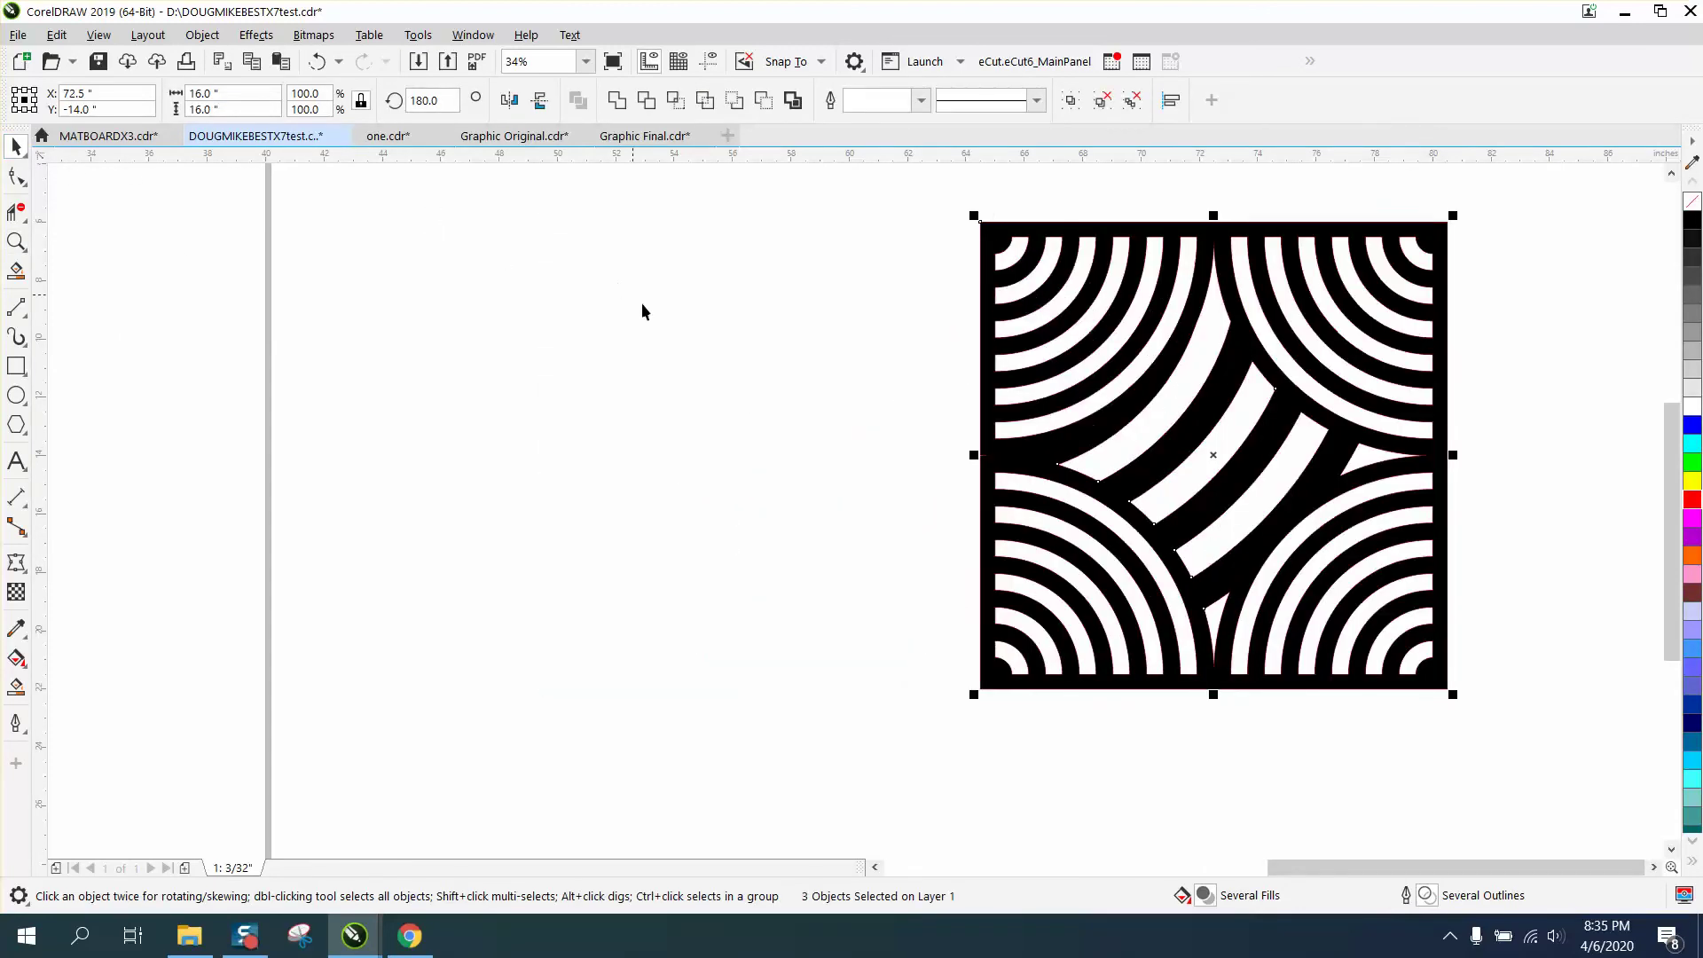
scroll(750, 397, "down", 3)
Nudge the black square left and change it to no fill with a red outline.
left_click(1153, 362)
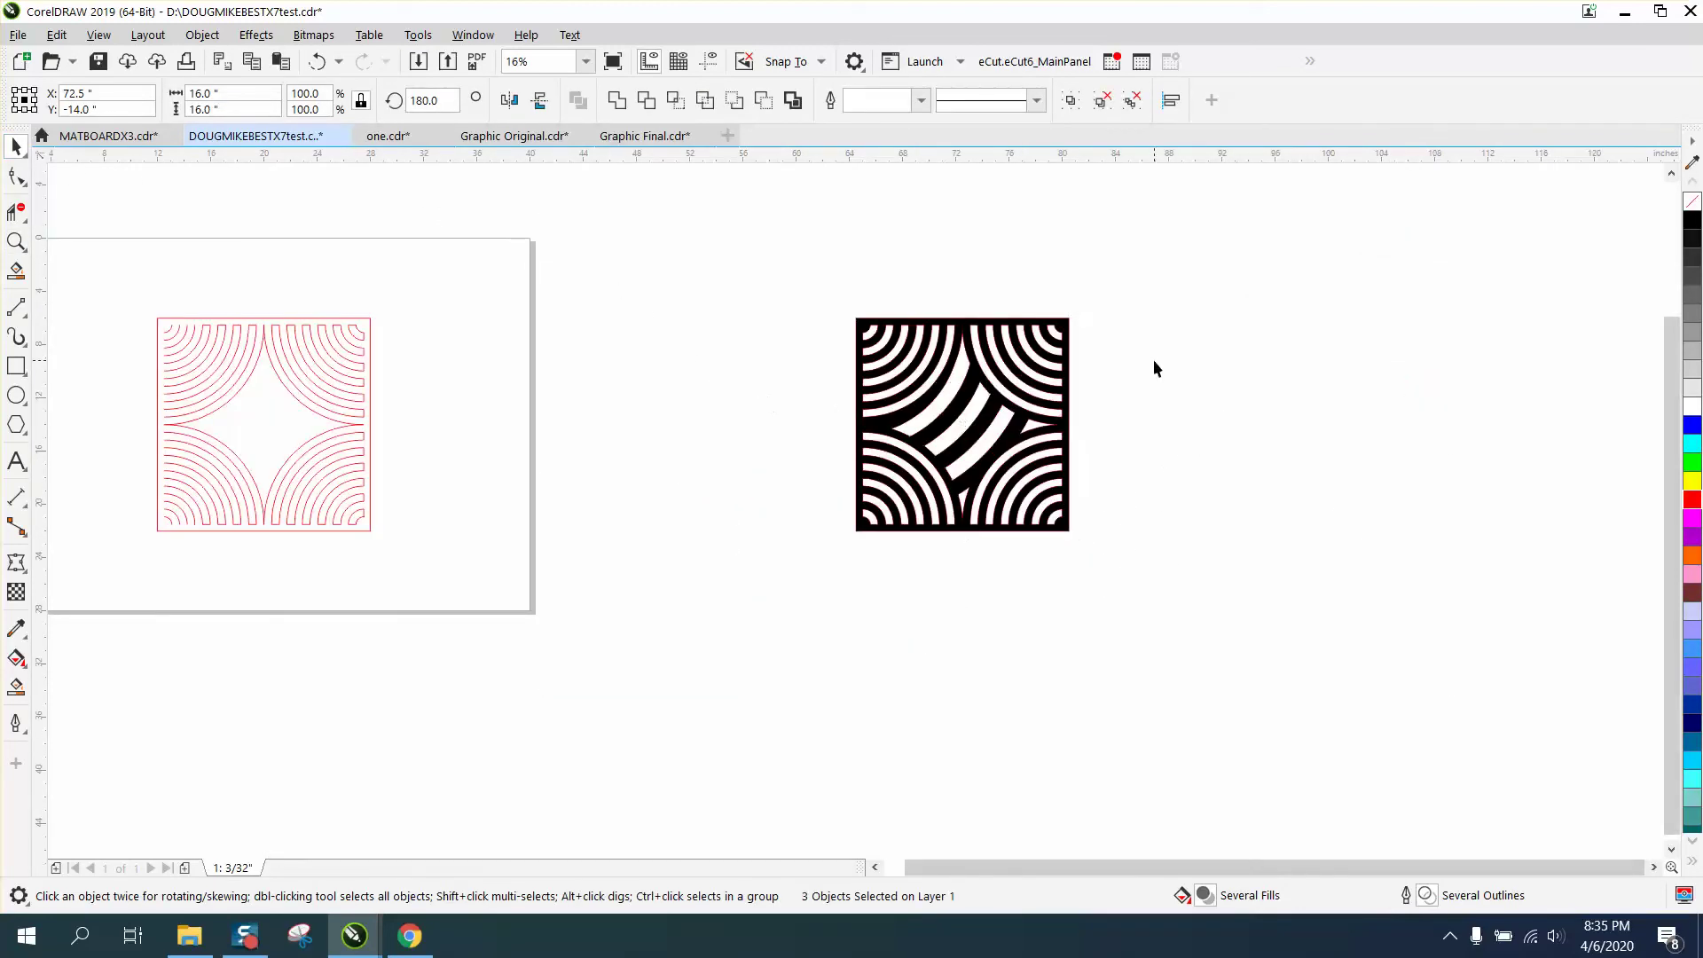
left_click(991, 429)
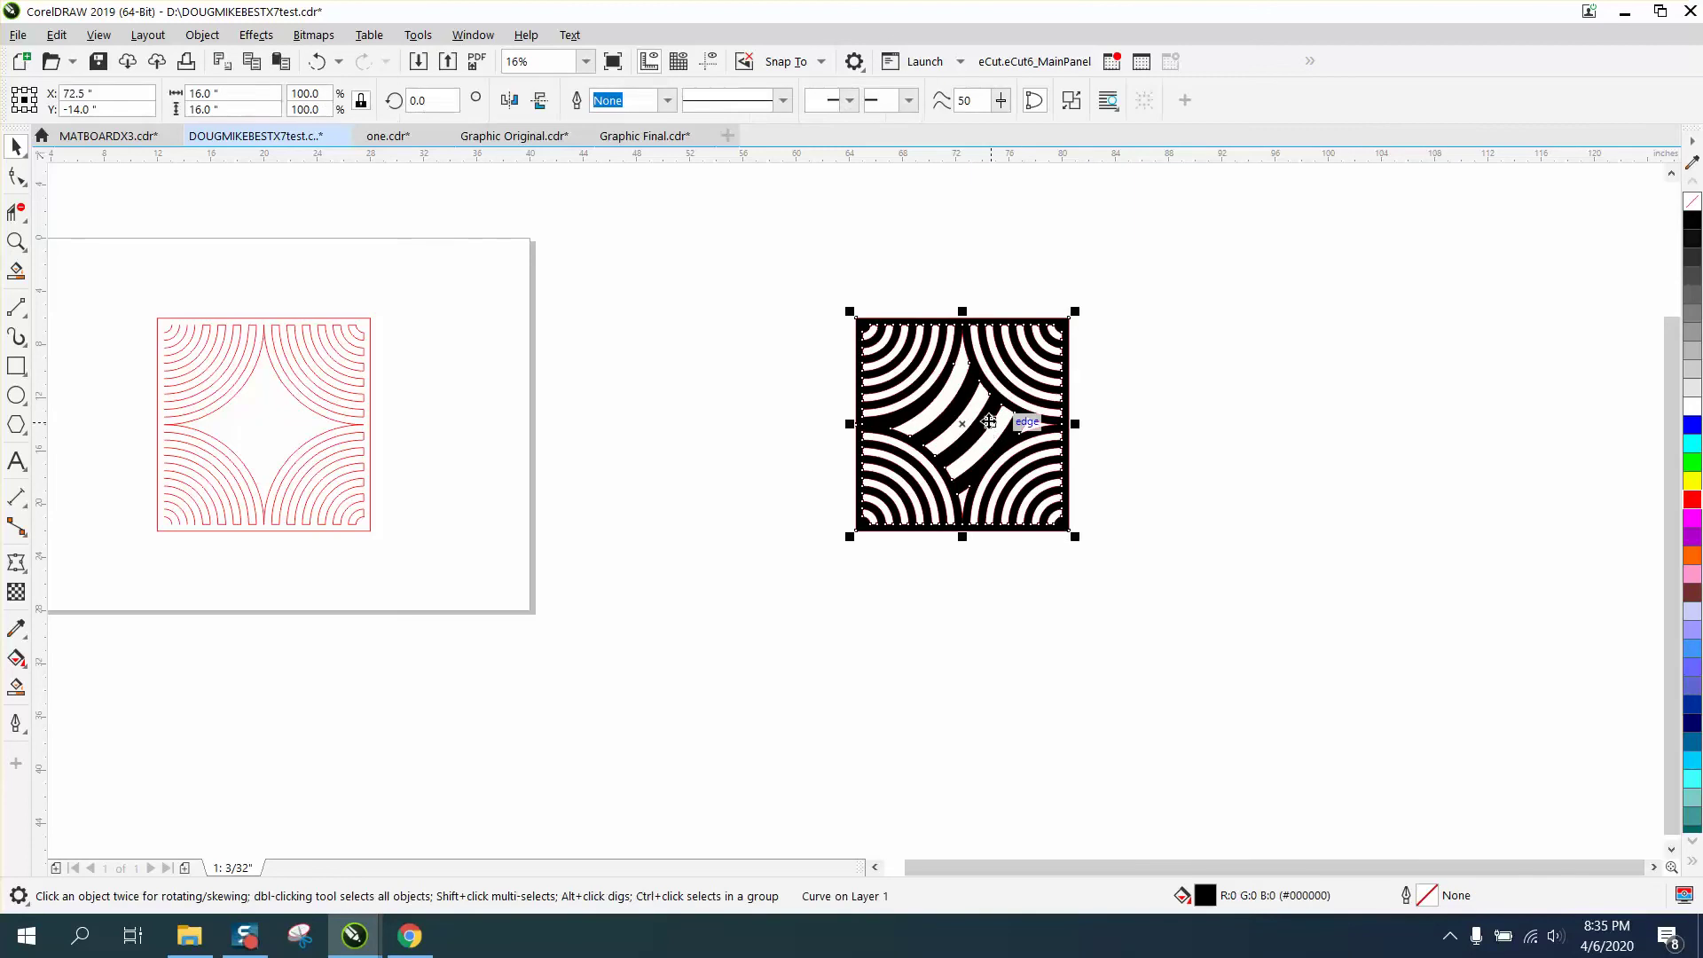
key("Left")
key("Left")
key("Left")
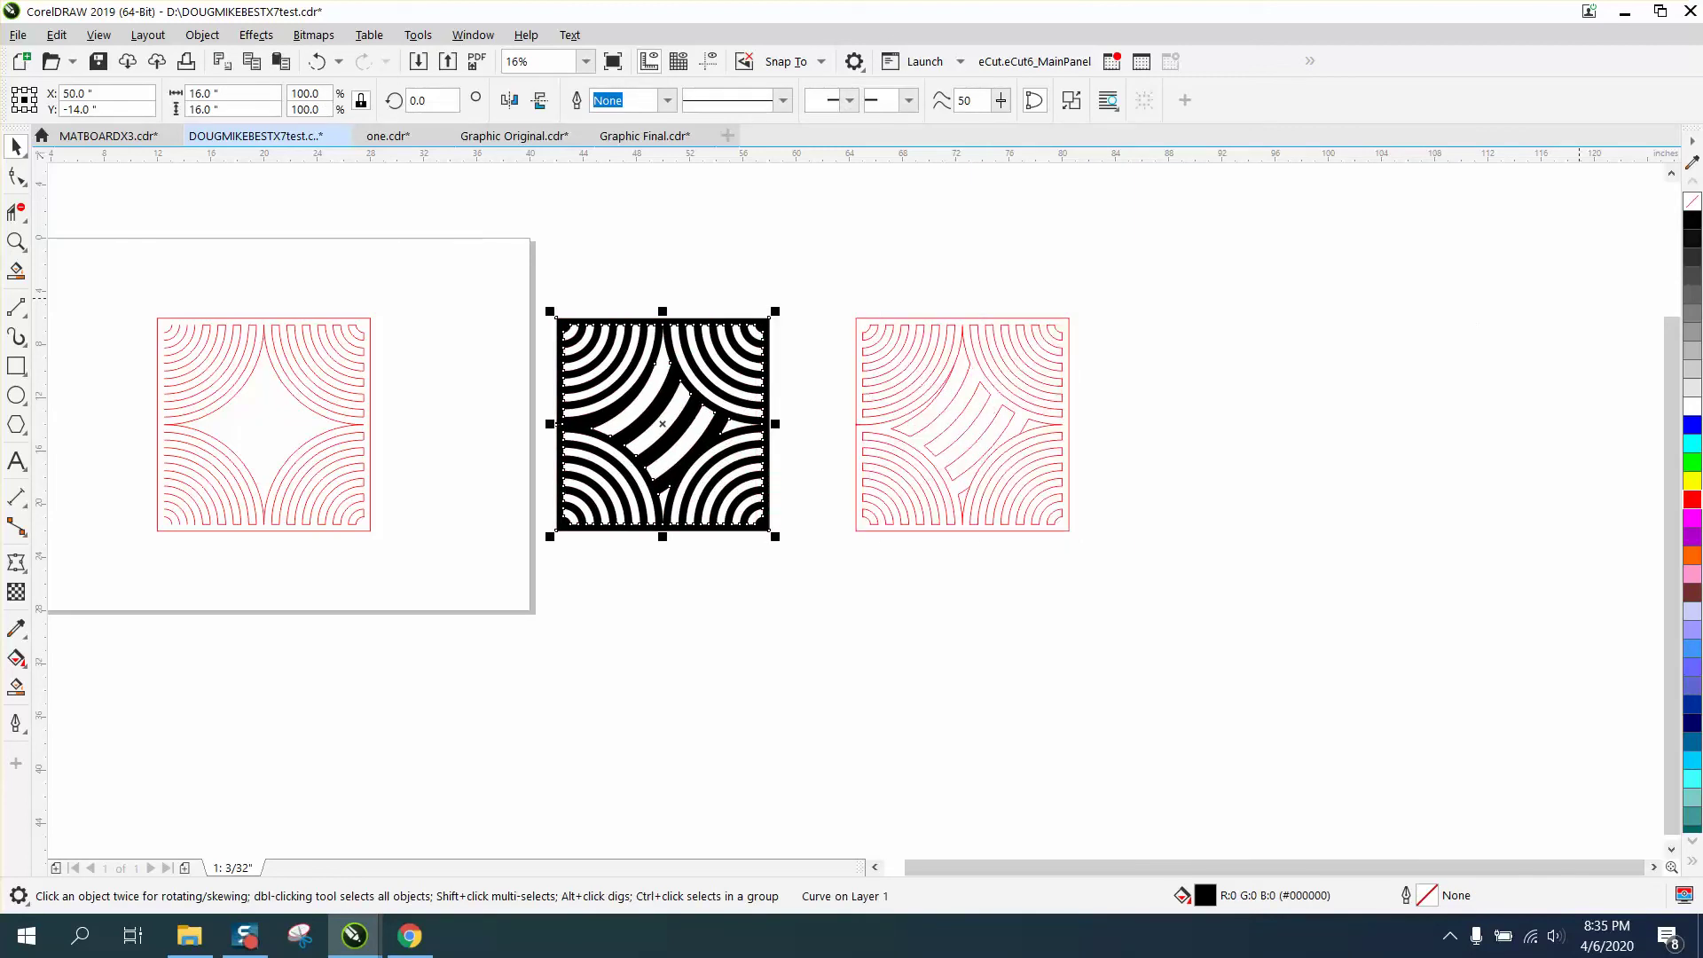
left_click(1693, 201)
right_click(1693, 500)
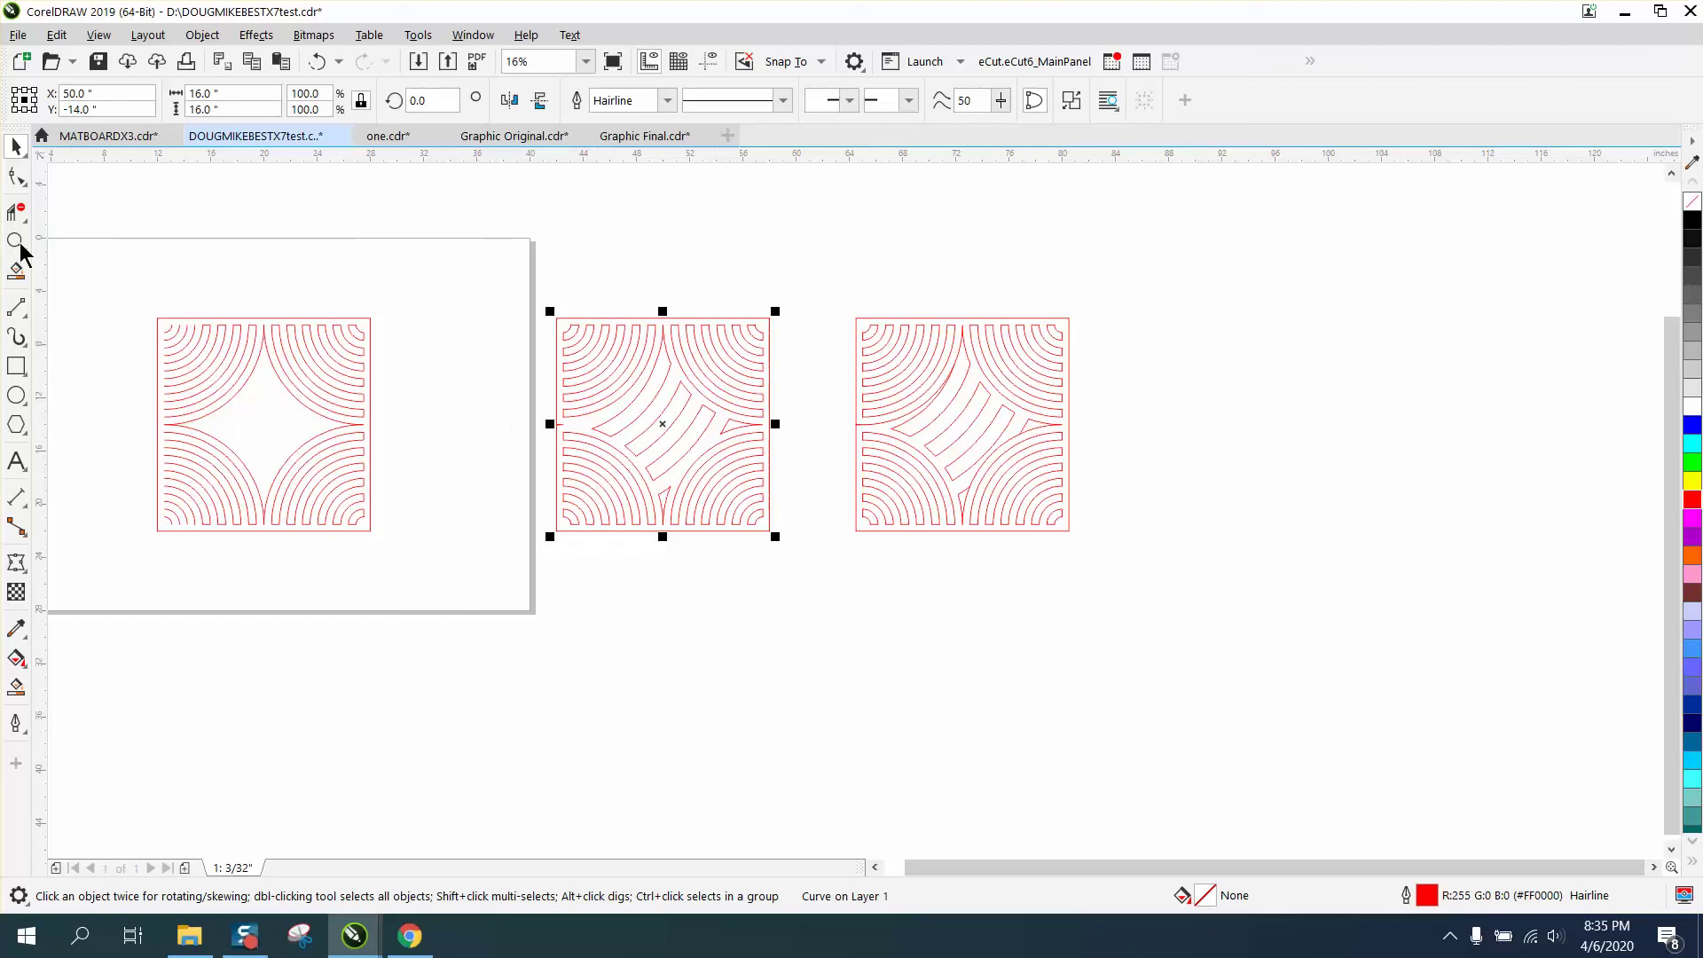
Zoom in on the middle square, then zoom back out to see all three squares.
left_click(16, 242)
left_click_drag(563, 349, 857, 568)
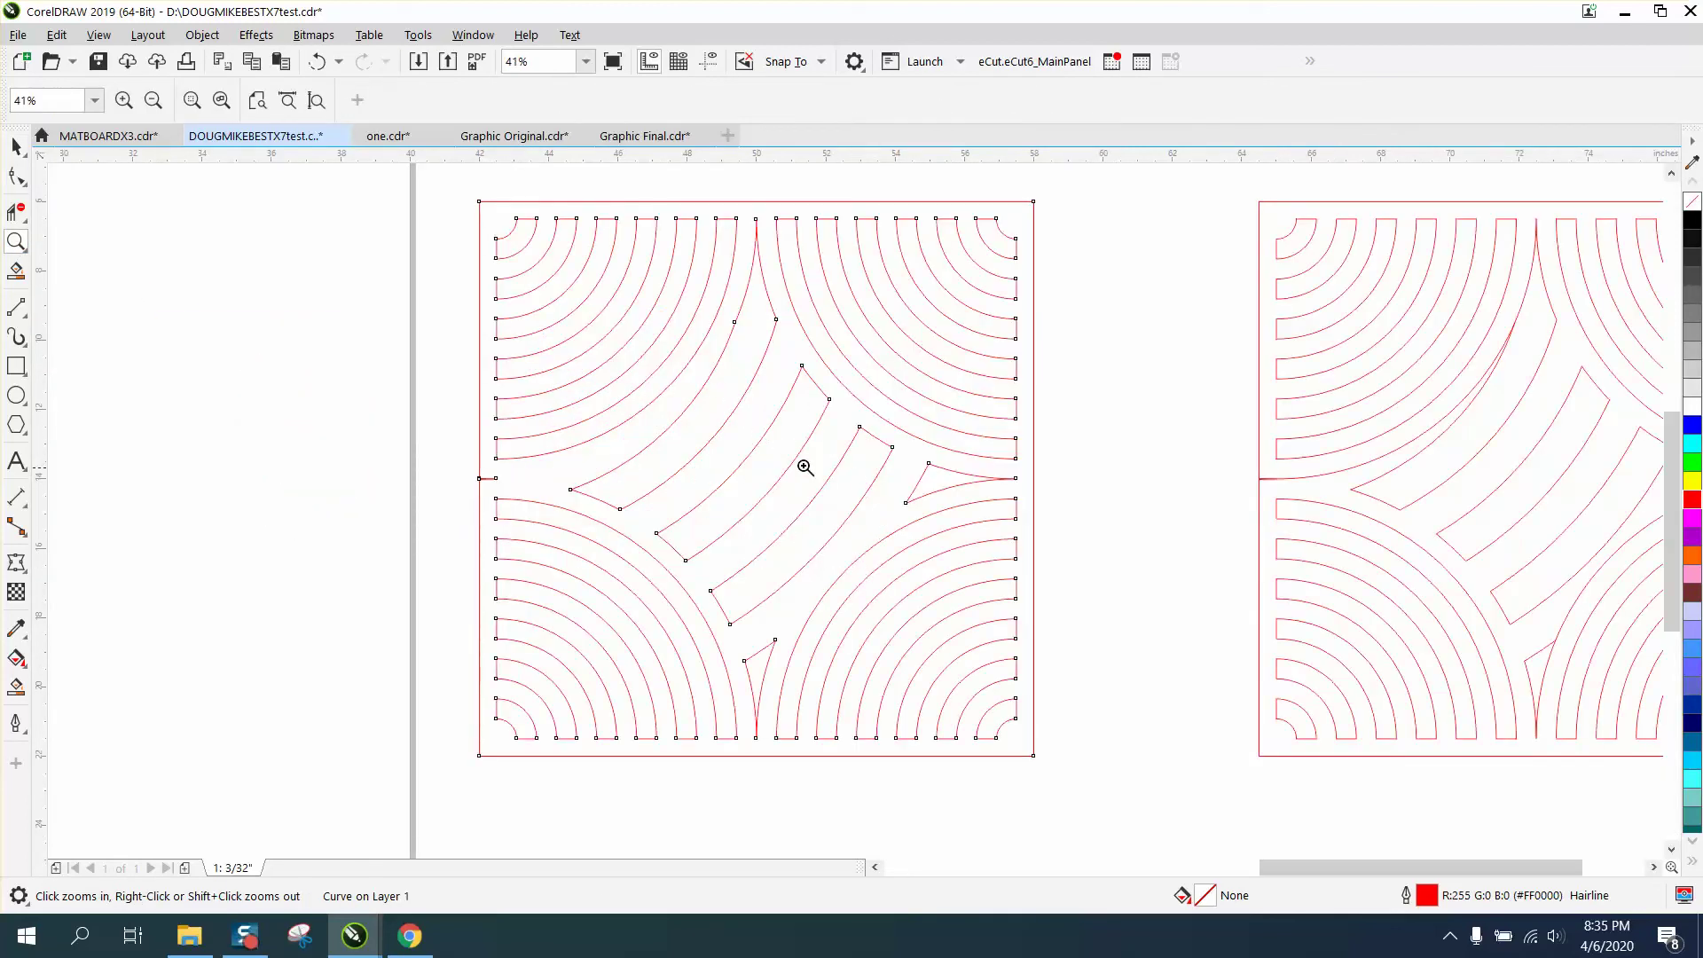
right_click(822, 500)
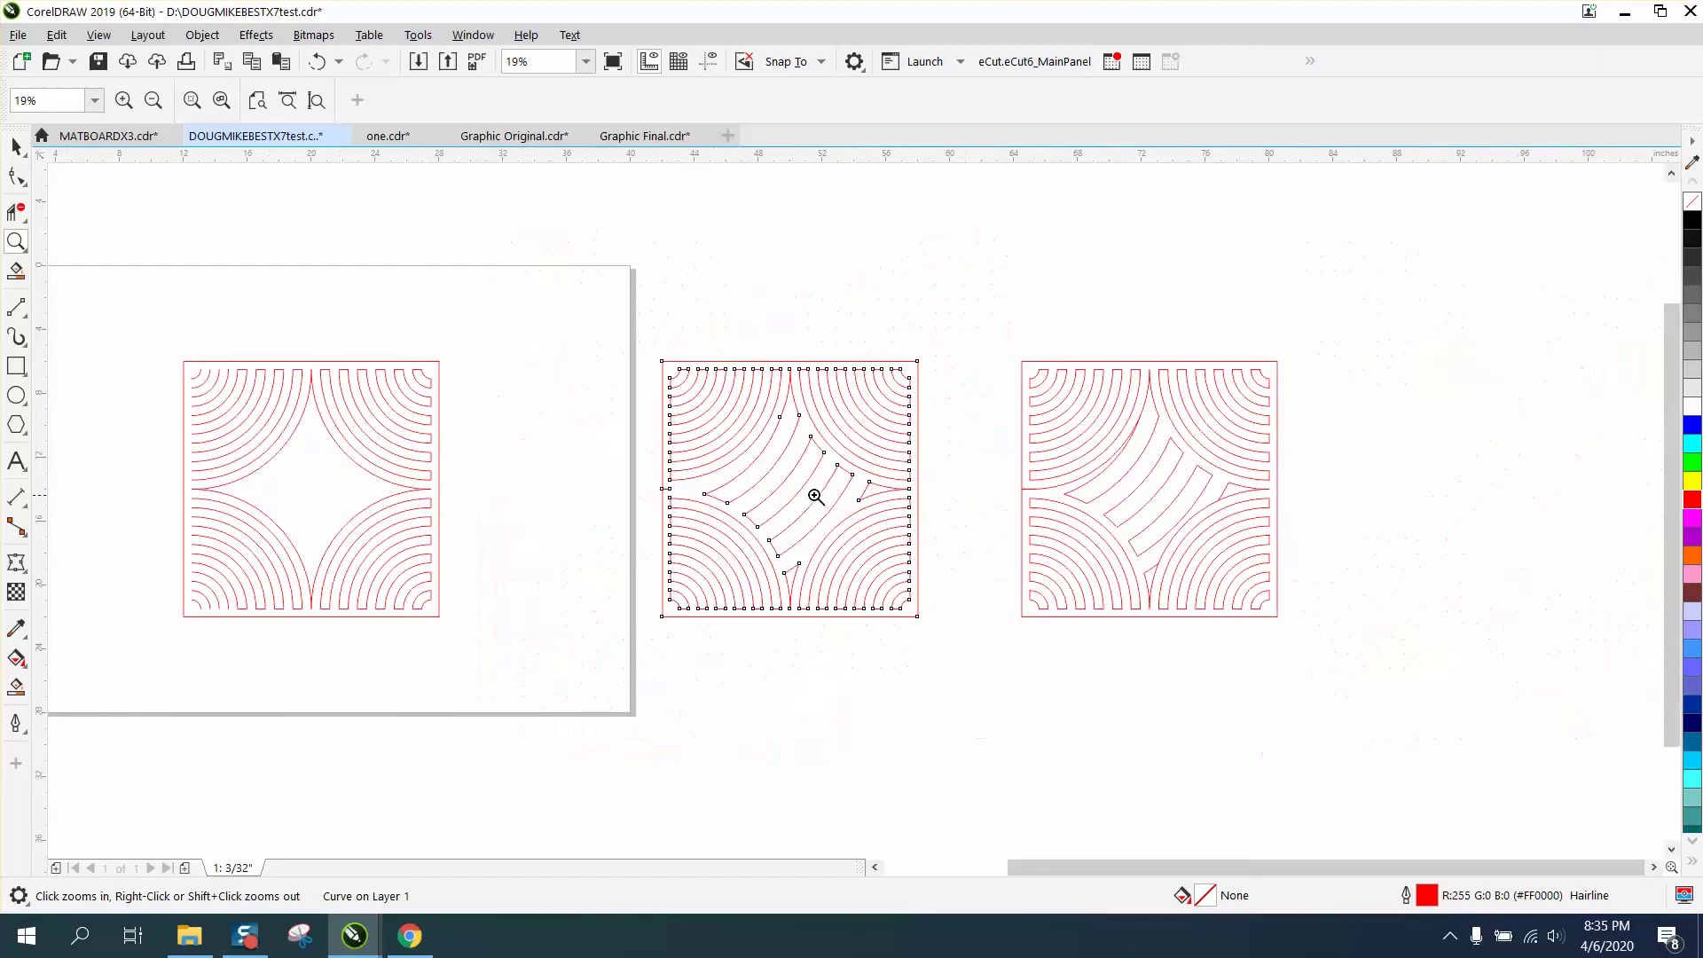